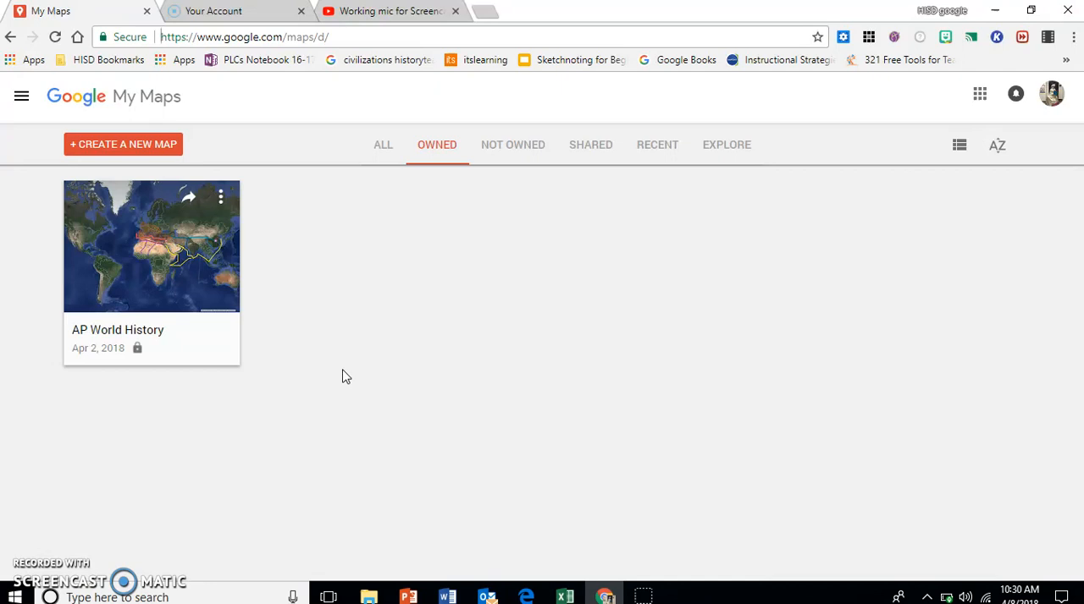
Step: Open the AP World History map and add a new layer named Period 3
left_click(131, 335)
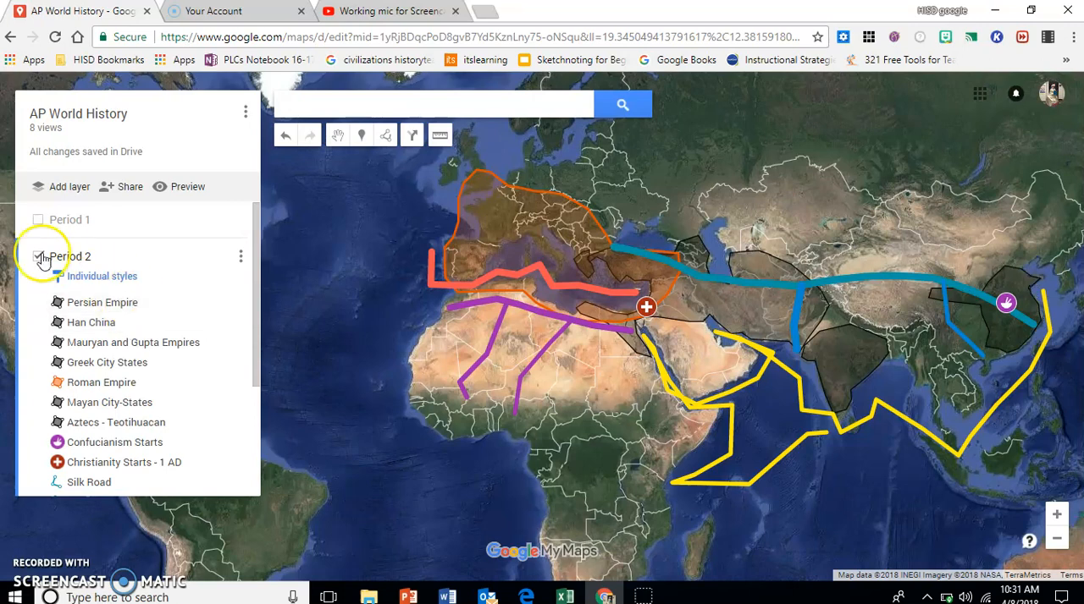
left_click(68, 190)
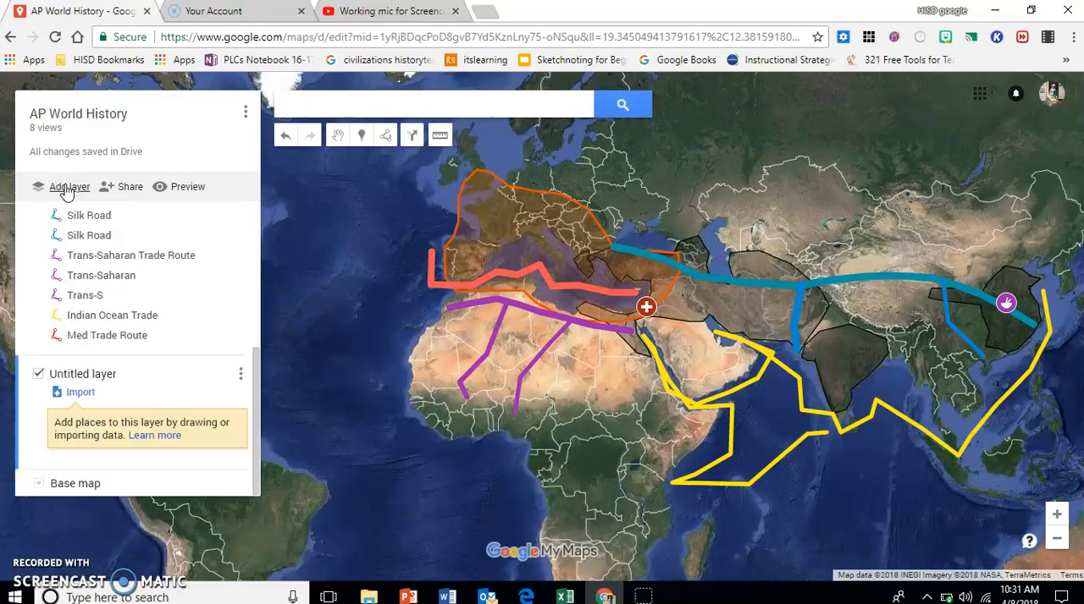
left_click(66, 373)
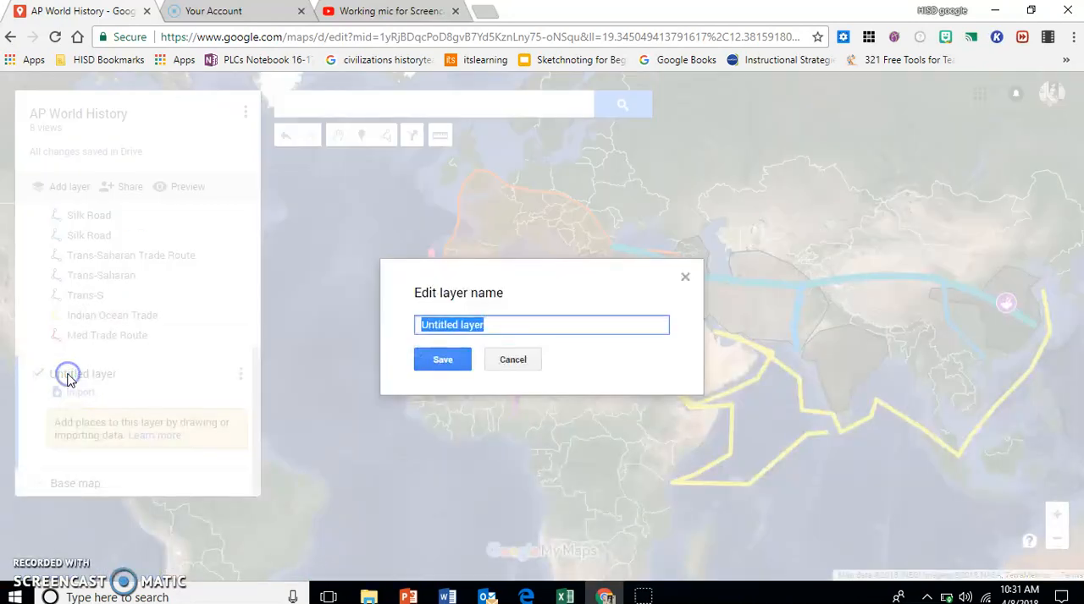
type("Period")
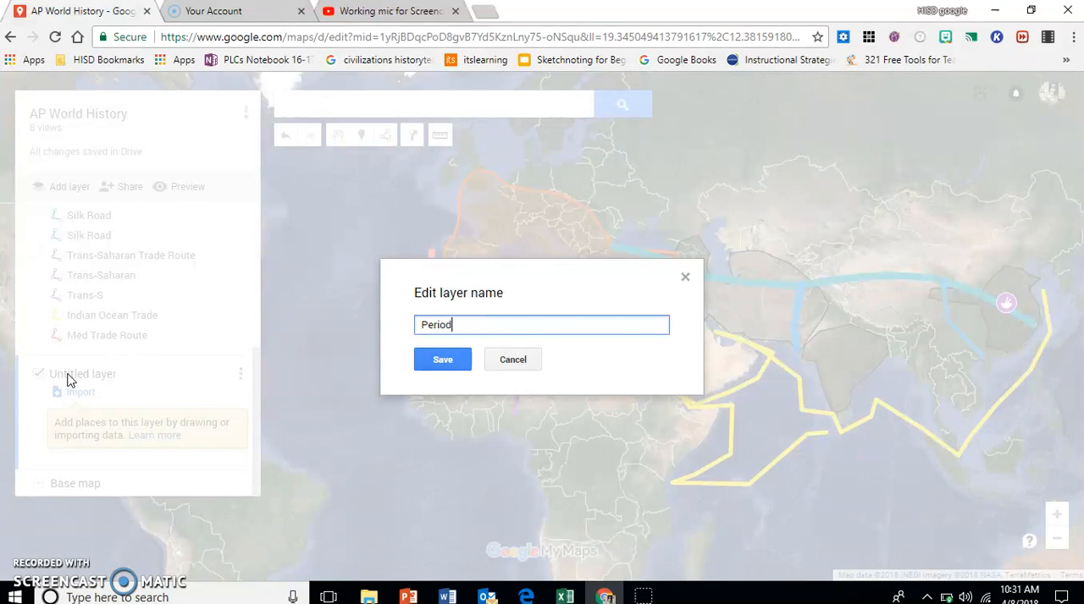
type(" 3")
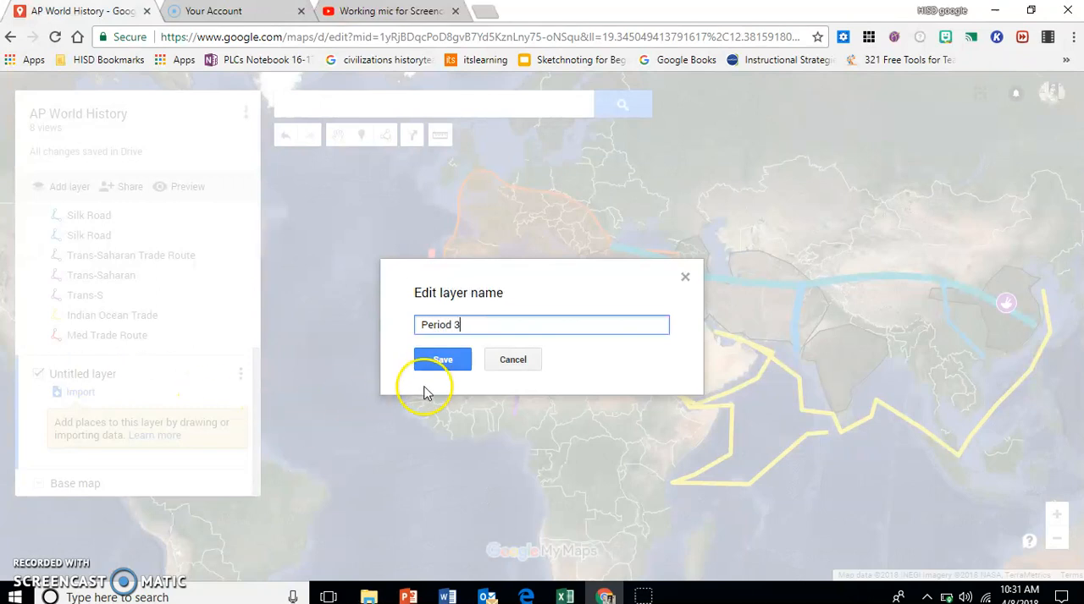
left_click(444, 363)
Step: Make the Period 3 layer the active layer of the map
scroll(112, 437, "up", 5)
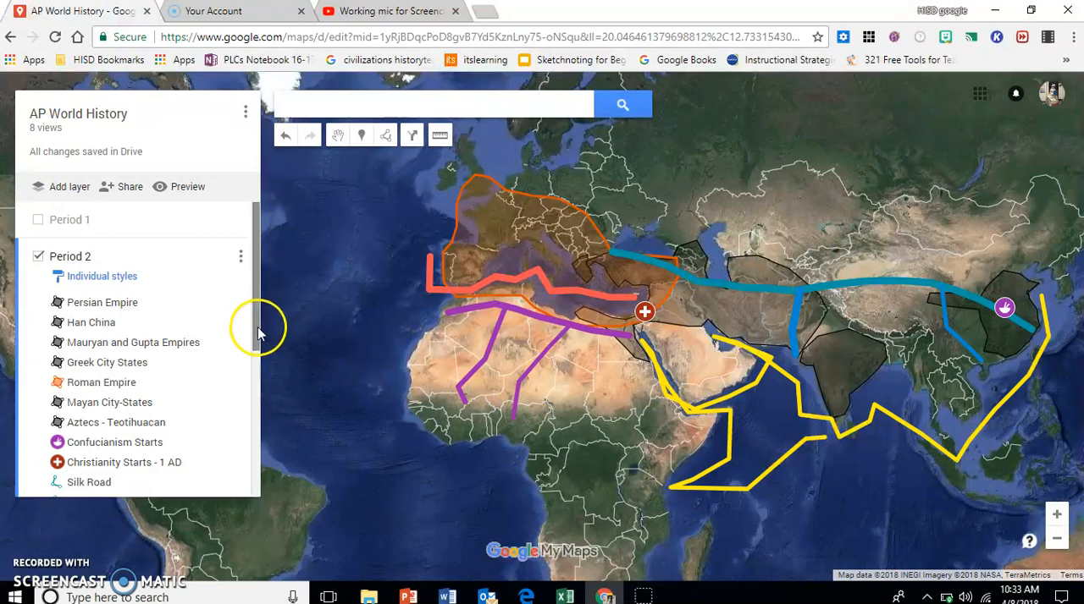
left_click_drag(254, 321, 246, 464)
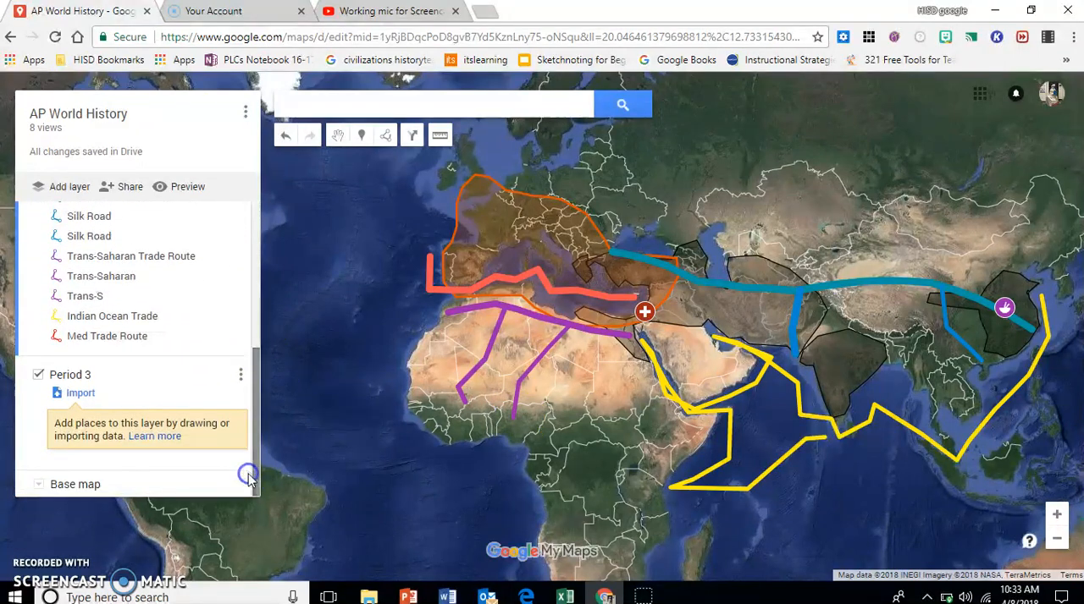
left_click(23, 413)
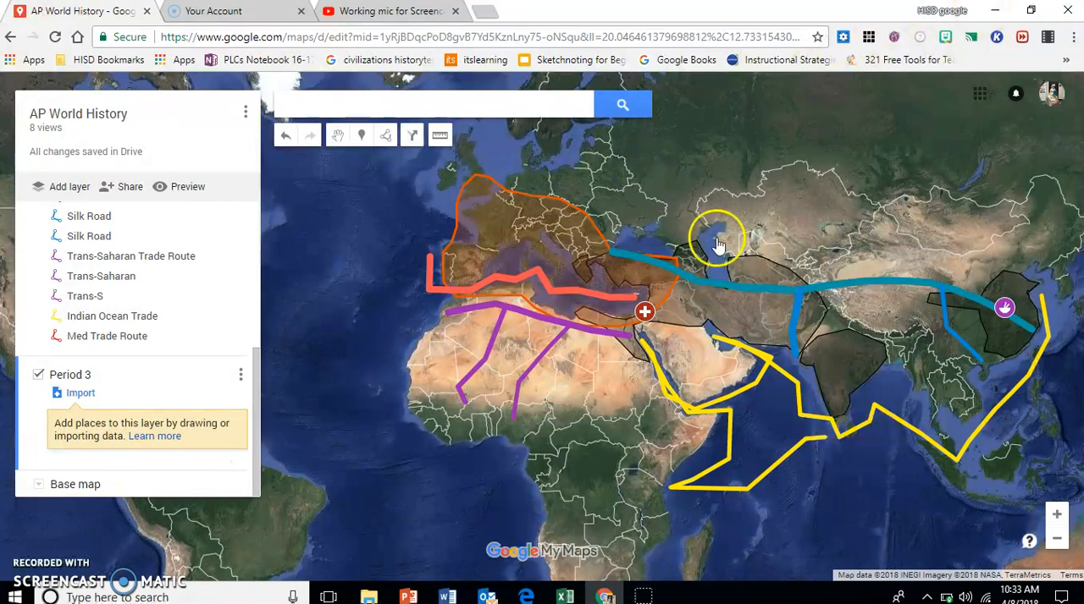
Step: Check the Period 3 map tasks in the Word assignment document and draw an arrow-shaped line from the Christianity marker north into Eastern Europe
left_click(995, 10)
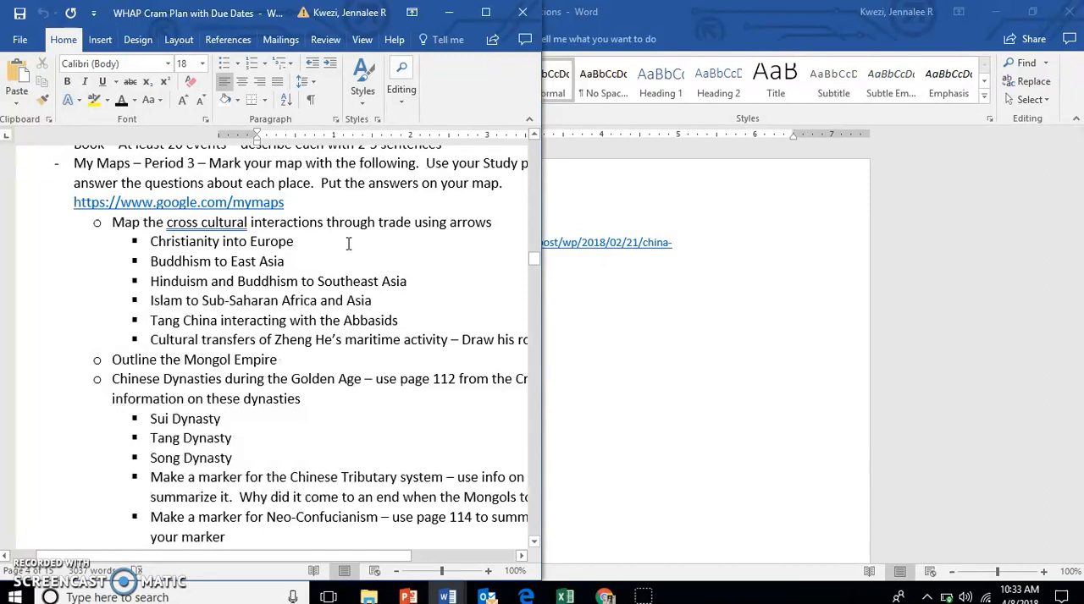
left_click(607, 598)
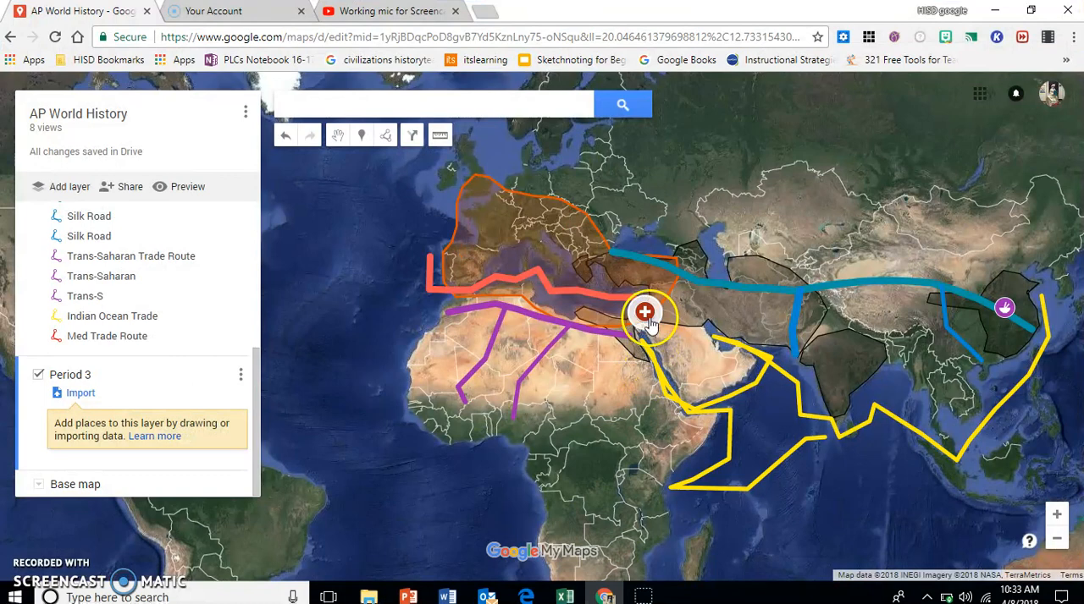
left_click(388, 140)
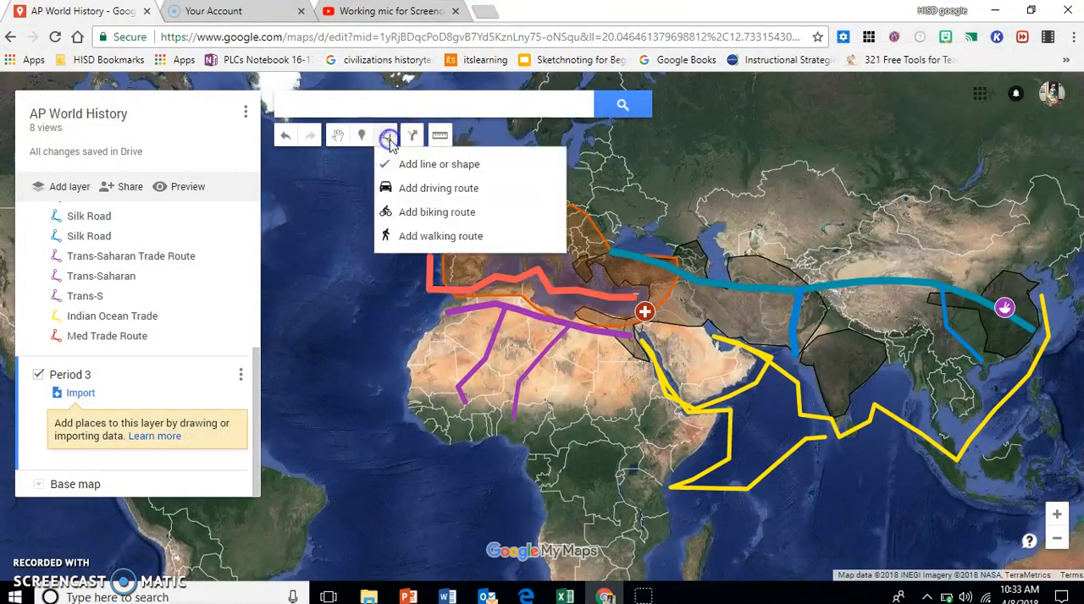
left_click(389, 162)
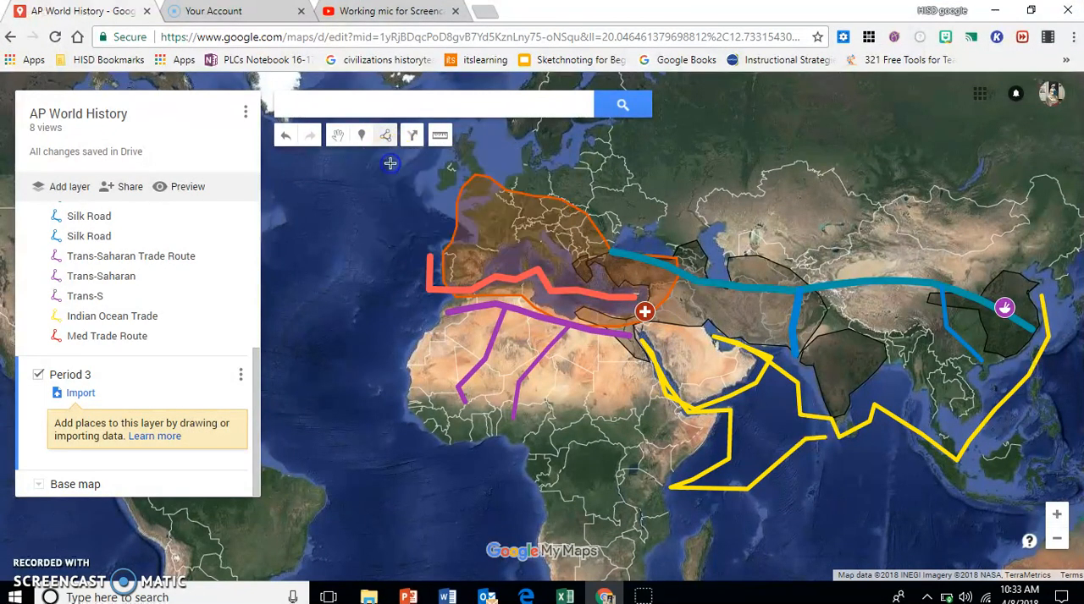
left_click(649, 298)
left_click(637, 254)
left_click(603, 218)
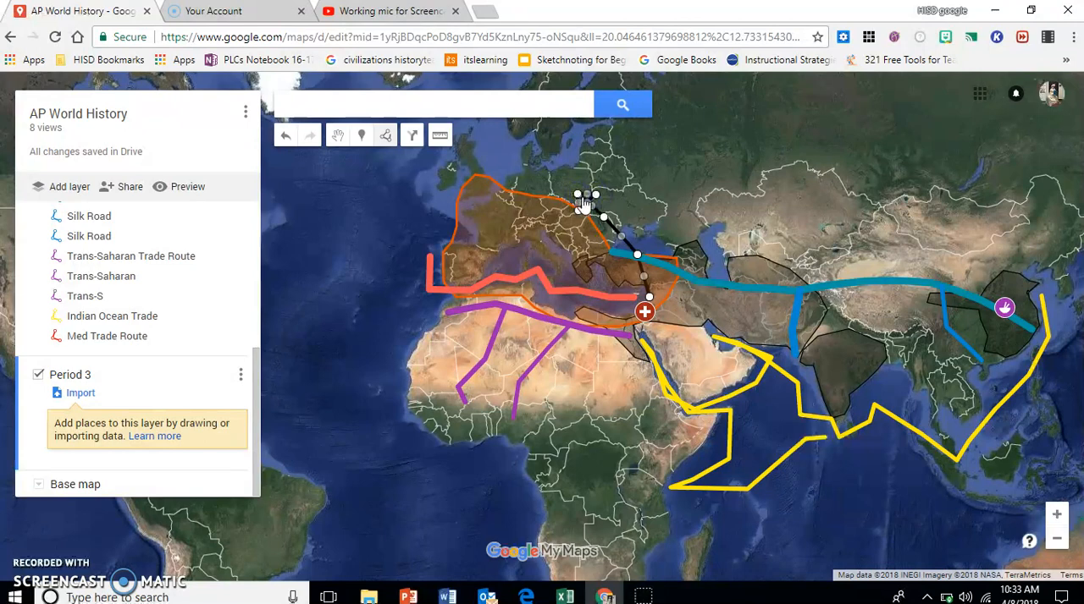
left_click(580, 201)
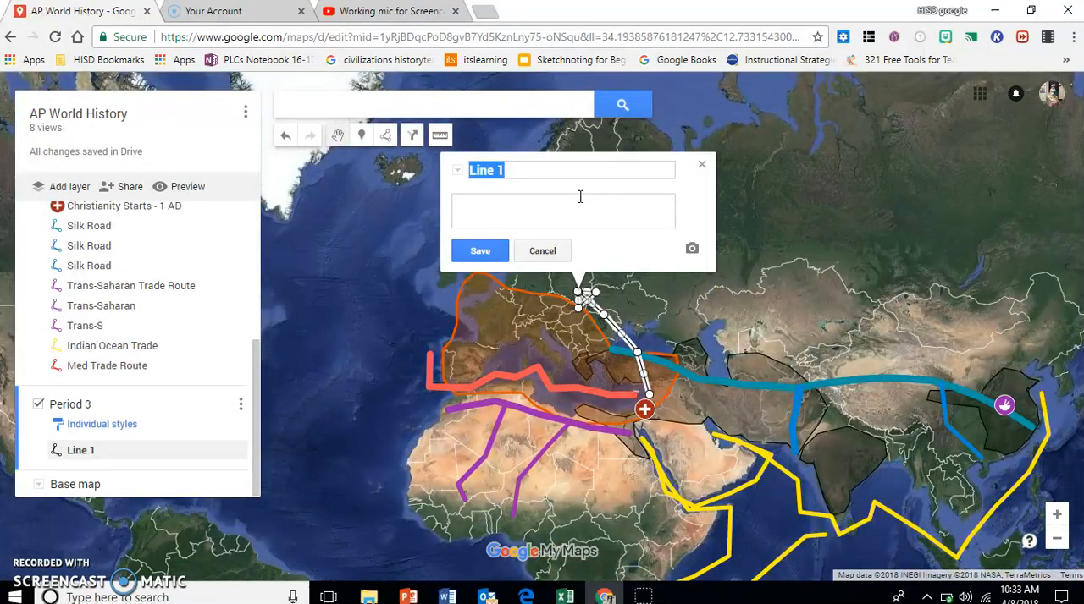
Step: Name the line into Eastern Europe "Christianity into Europe" and style it yellow with a thicker line width
type("Christianity into Europ")
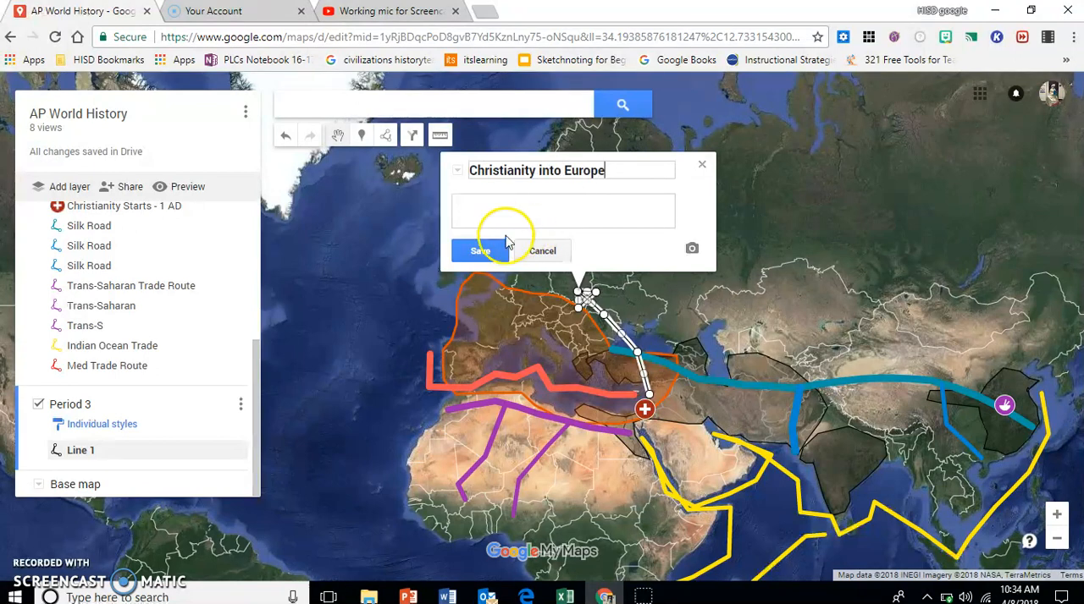
left_click(481, 250)
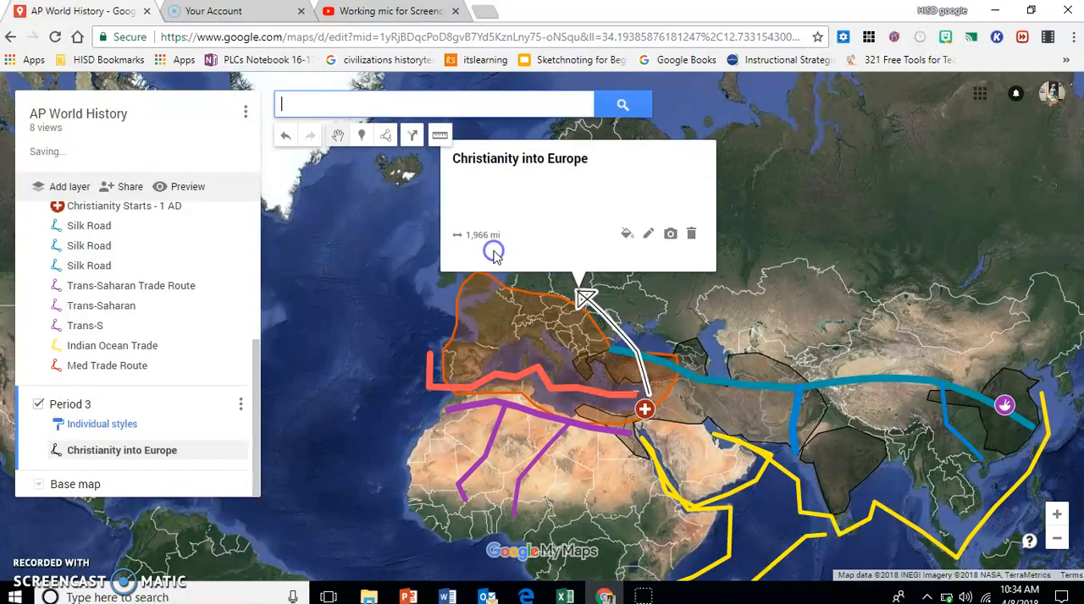
left_click(627, 246)
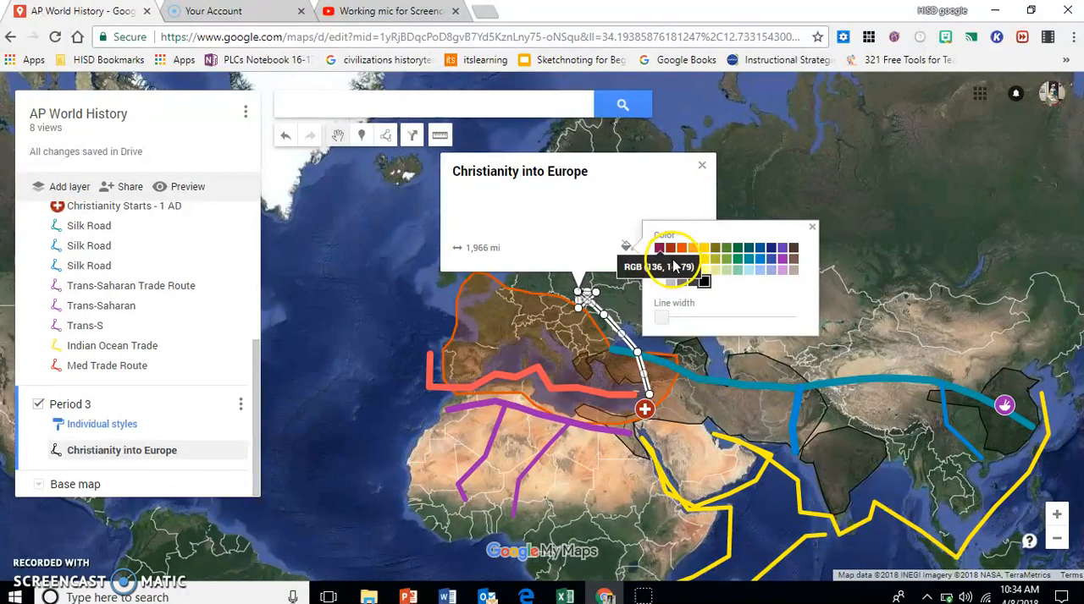
left_click(702, 261)
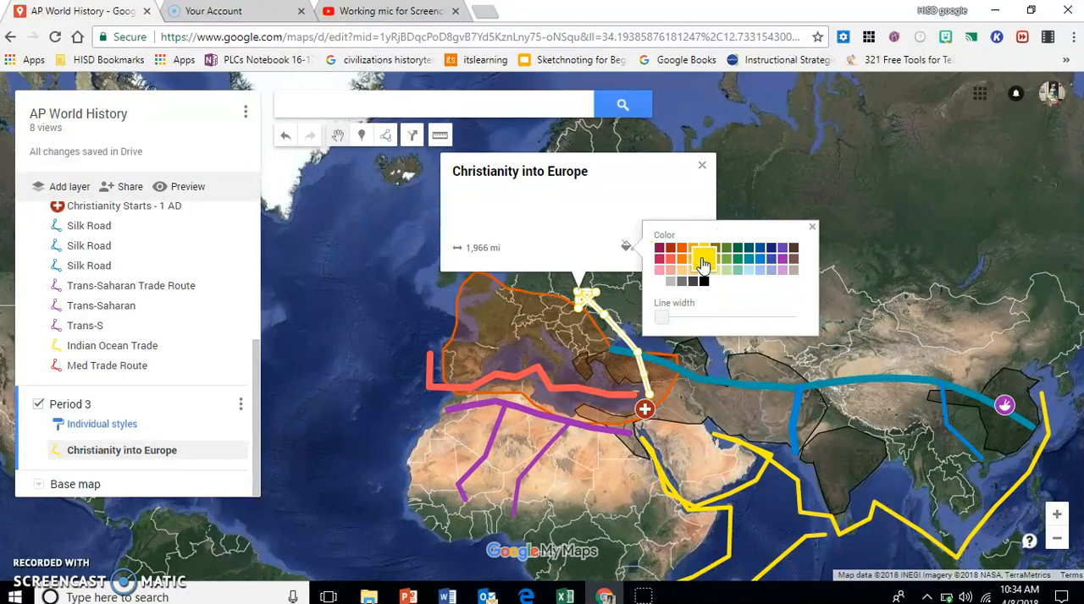
left_click_drag(661, 320, 677, 322)
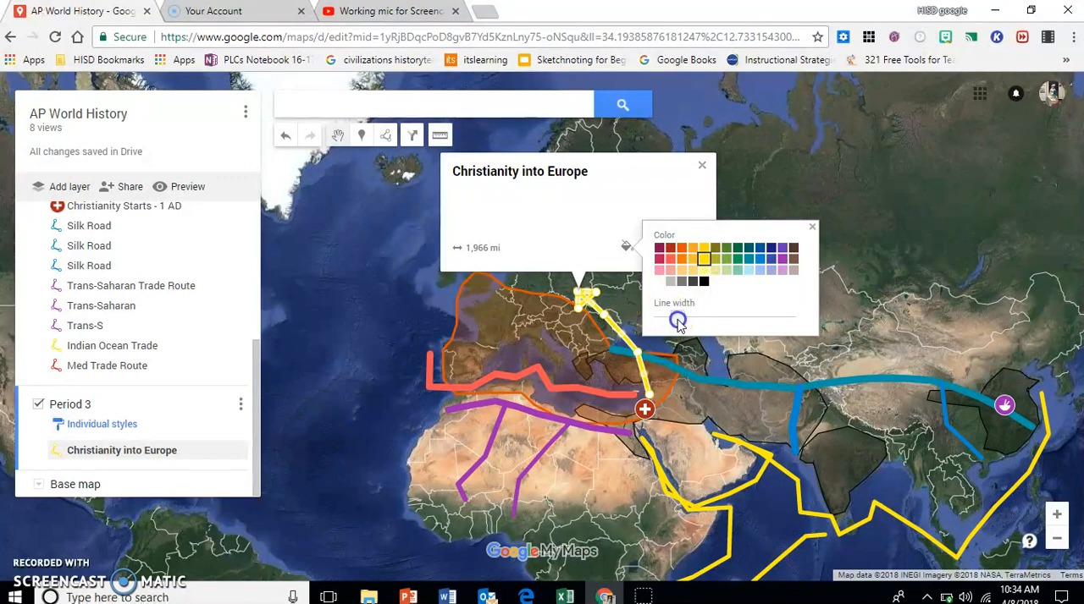
left_click(812, 229)
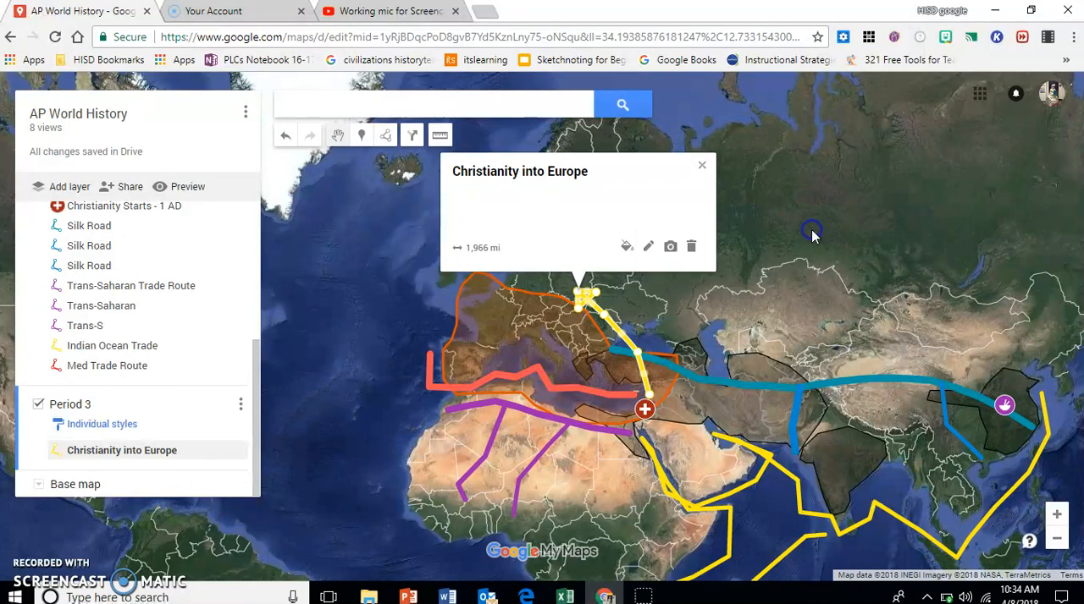
left_click(700, 169)
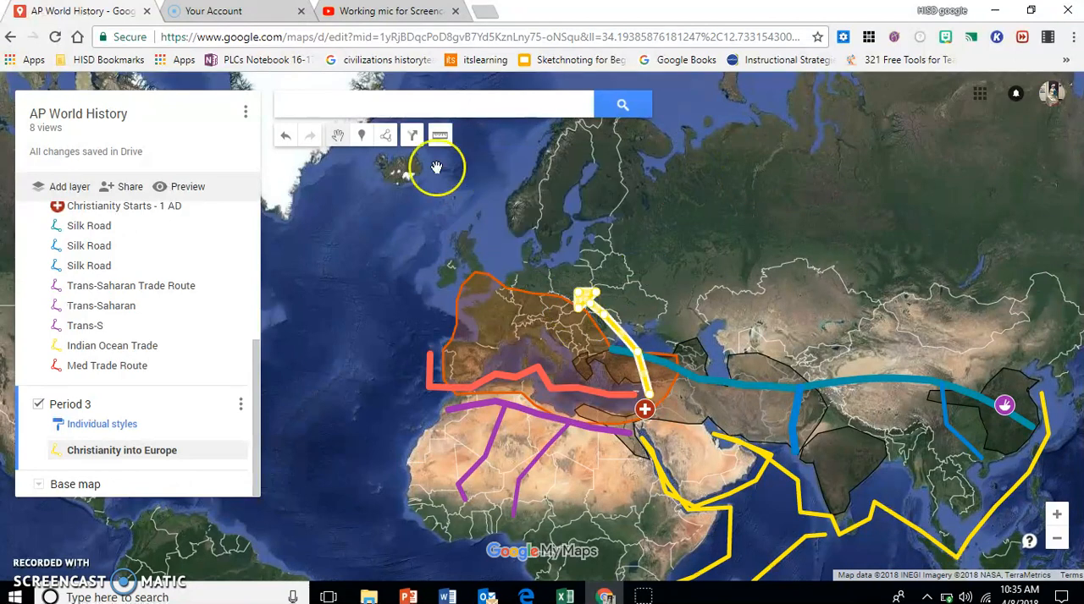
Step: Draw a second arrow-shaped line from the Christianity marker northwest across the Mediterranean, with its arrowhead in France
left_click(388, 137)
left_click(404, 171)
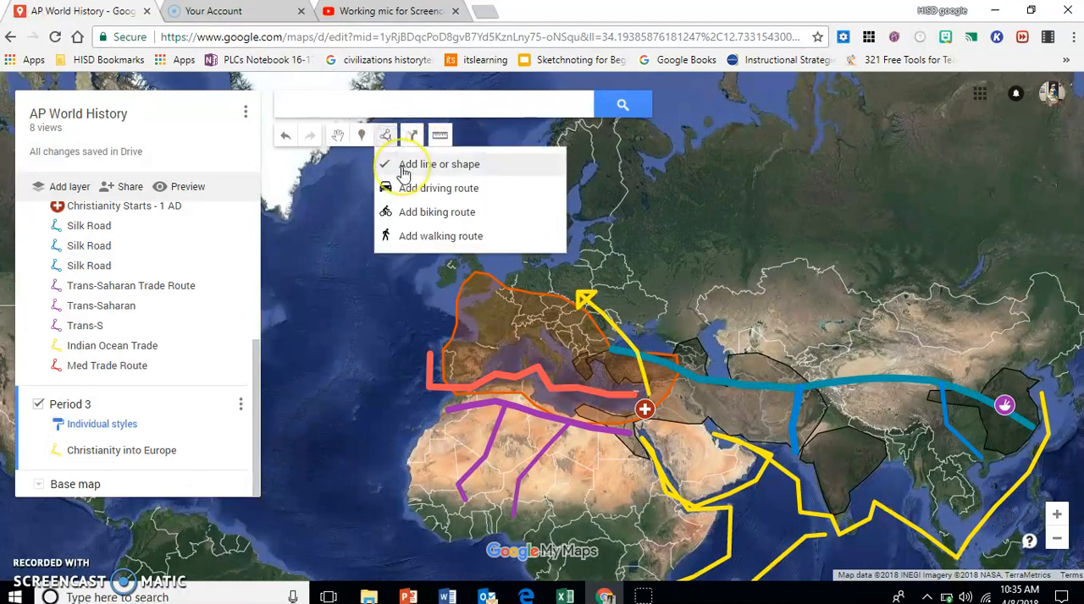
left_click(630, 409)
left_click(584, 371)
left_click(556, 337)
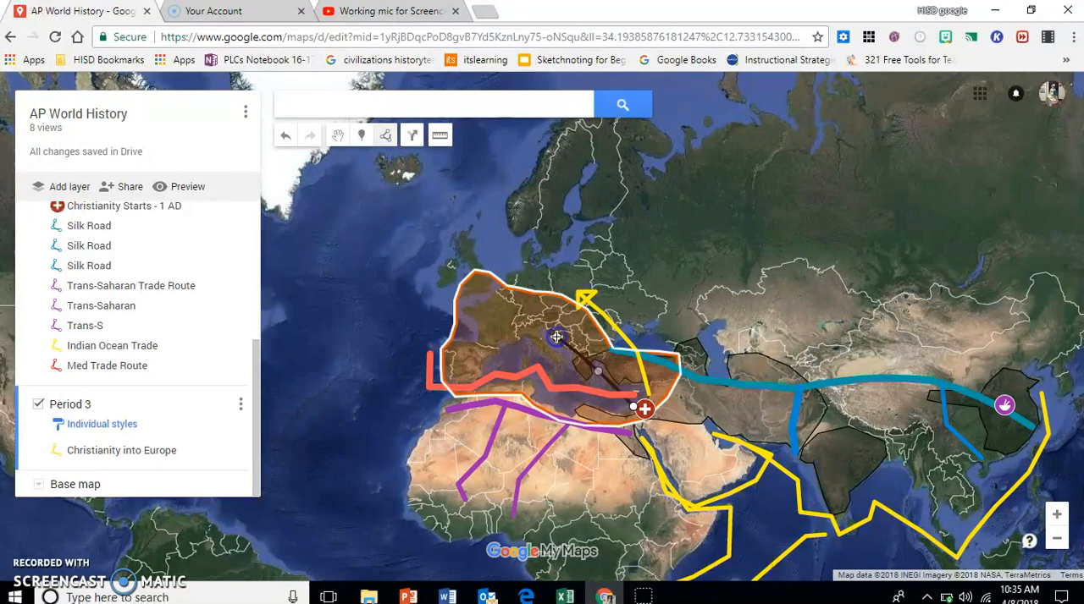
left_click(512, 320)
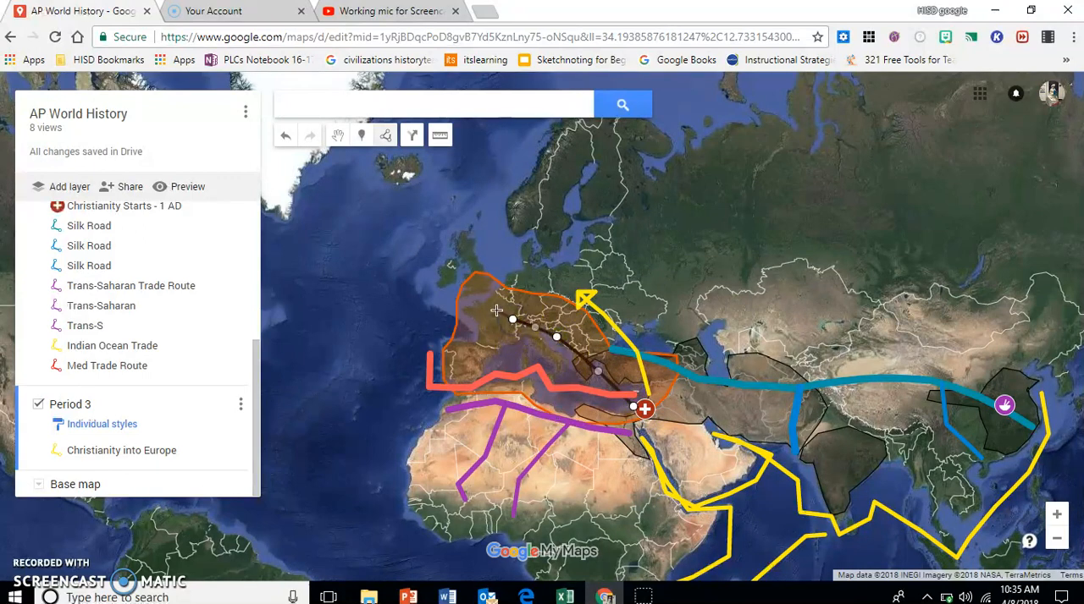
left_click(494, 311)
left_click(490, 325)
left_click(481, 304)
left_click(497, 295)
left_click(494, 312)
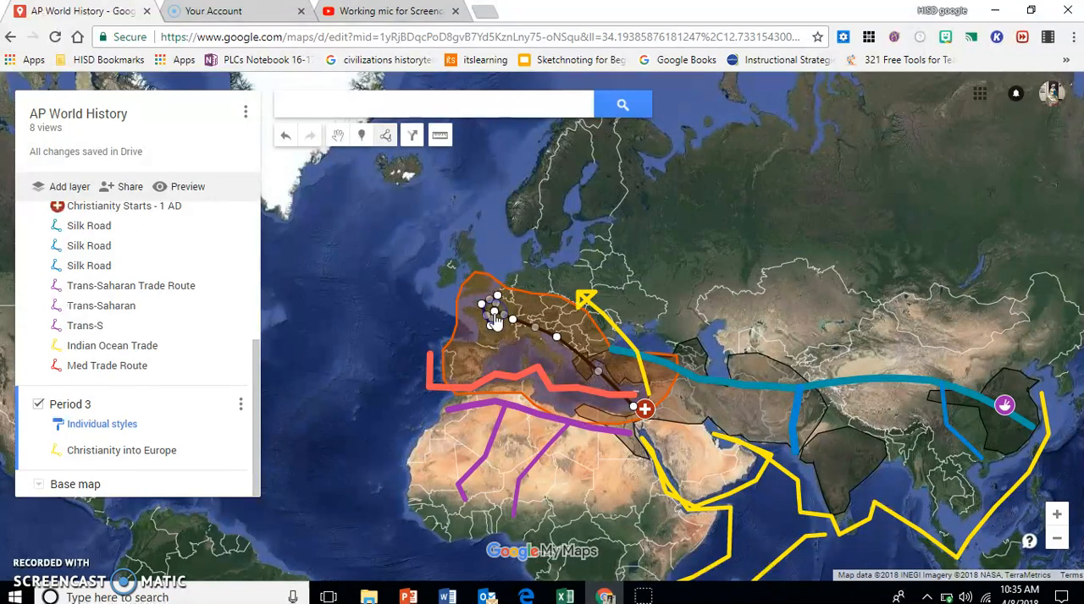
left_click(495, 317)
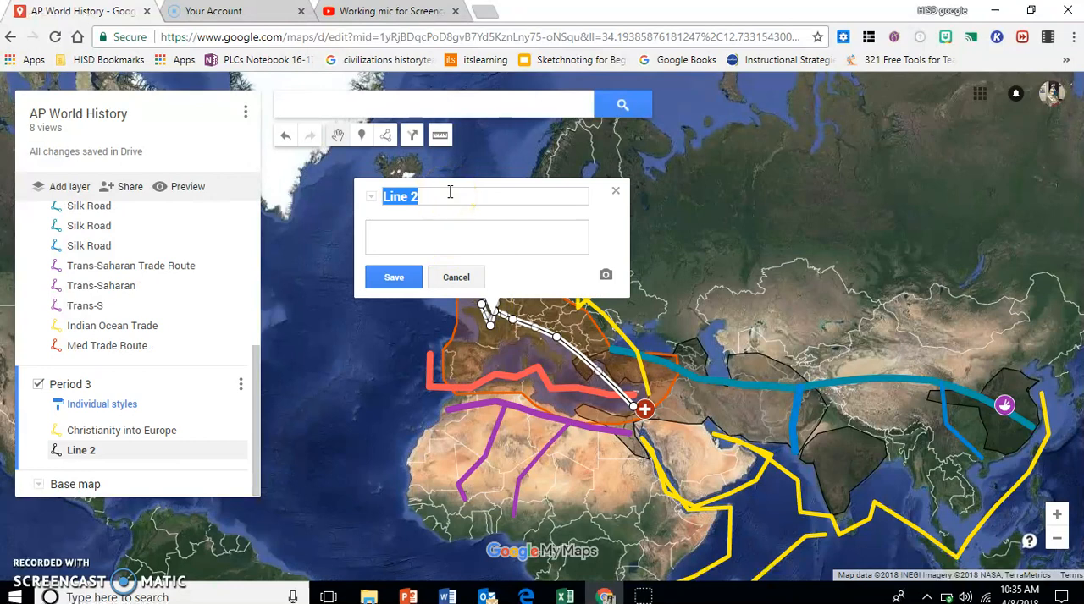
Step: Name the arrow into France "Christianity into Europe" and give it a yellow color and a wider line
type("Christianity into Europ")
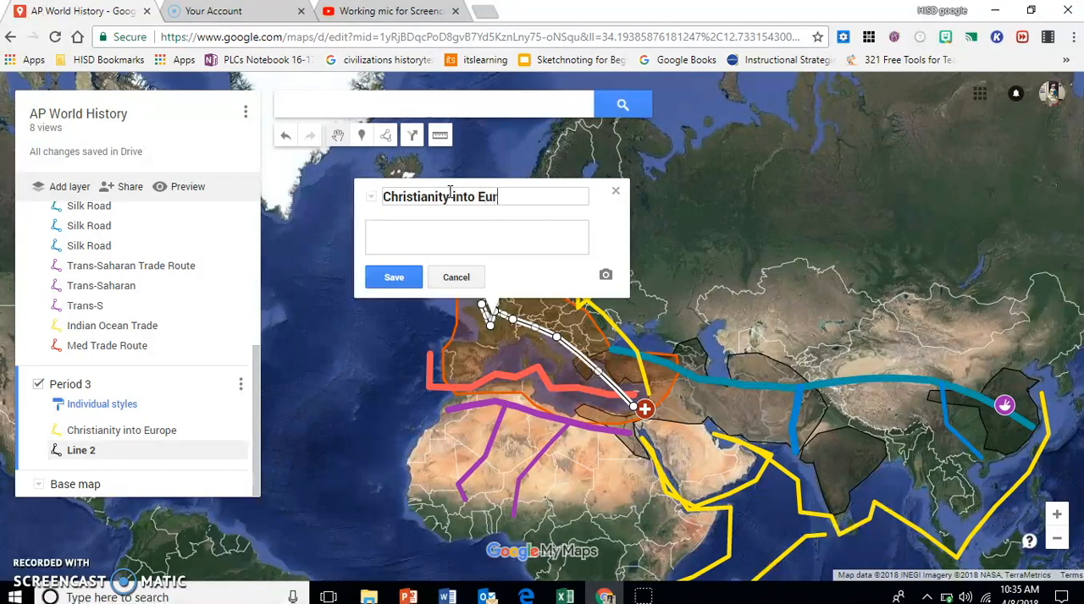
left_click(394, 277)
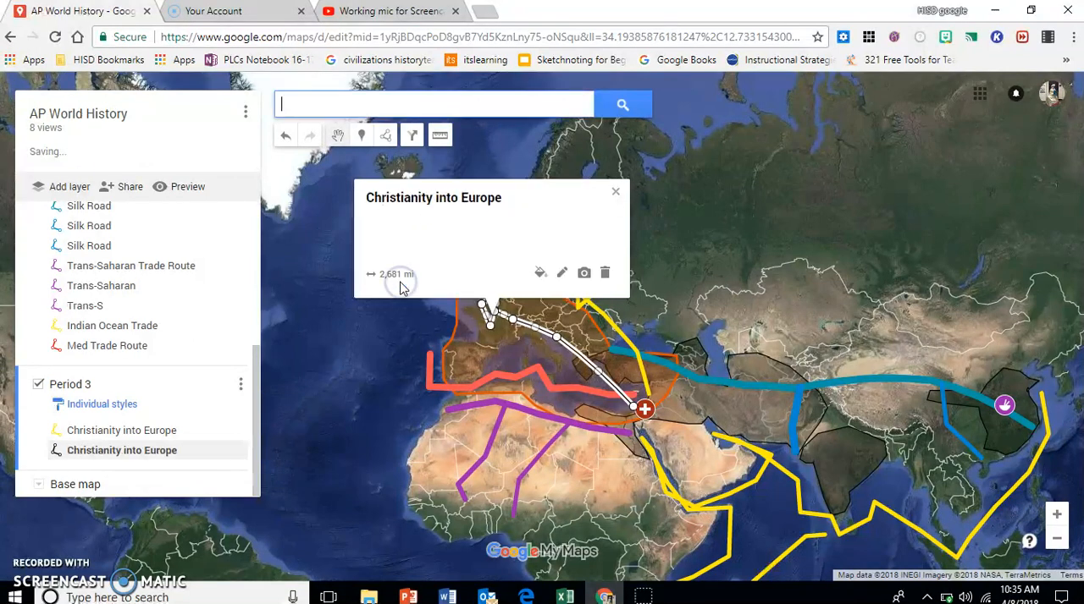
left_click(540, 272)
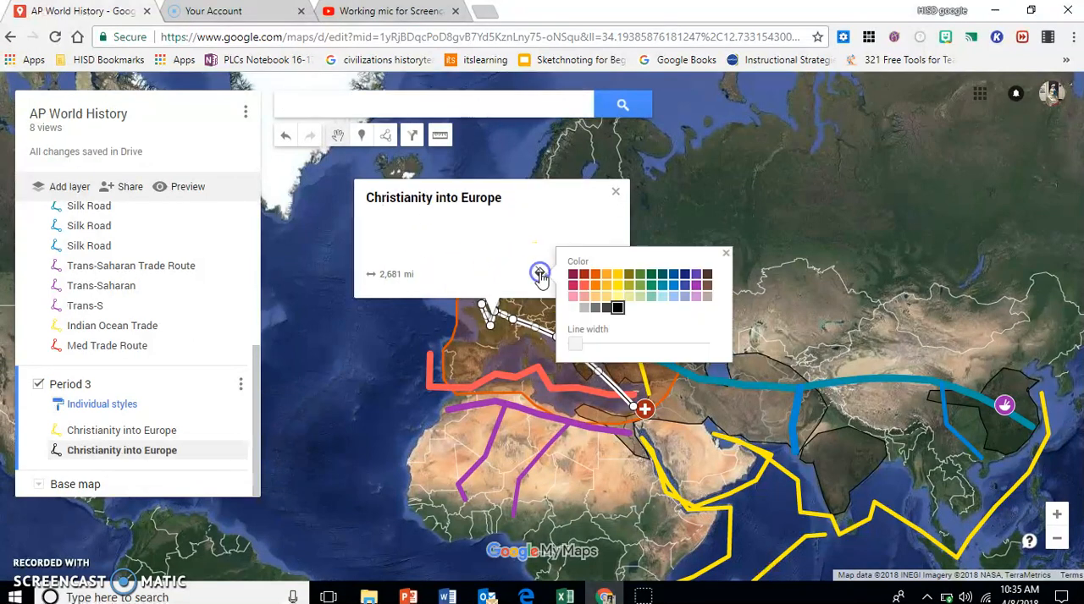
left_click(619, 286)
left_click_drag(575, 343, 616, 343)
left_click(725, 253)
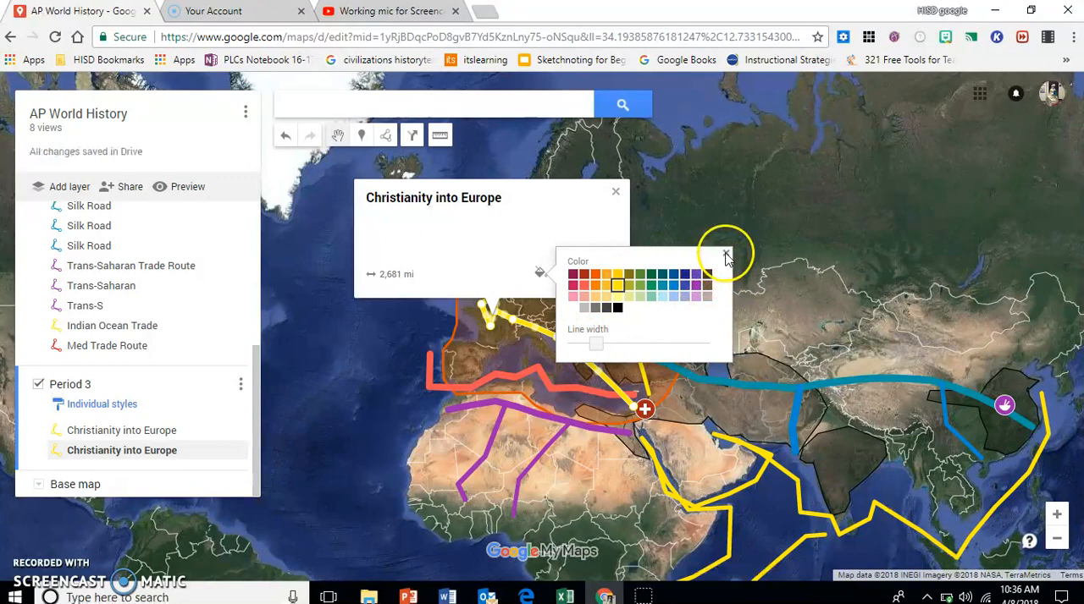
left_click(616, 198)
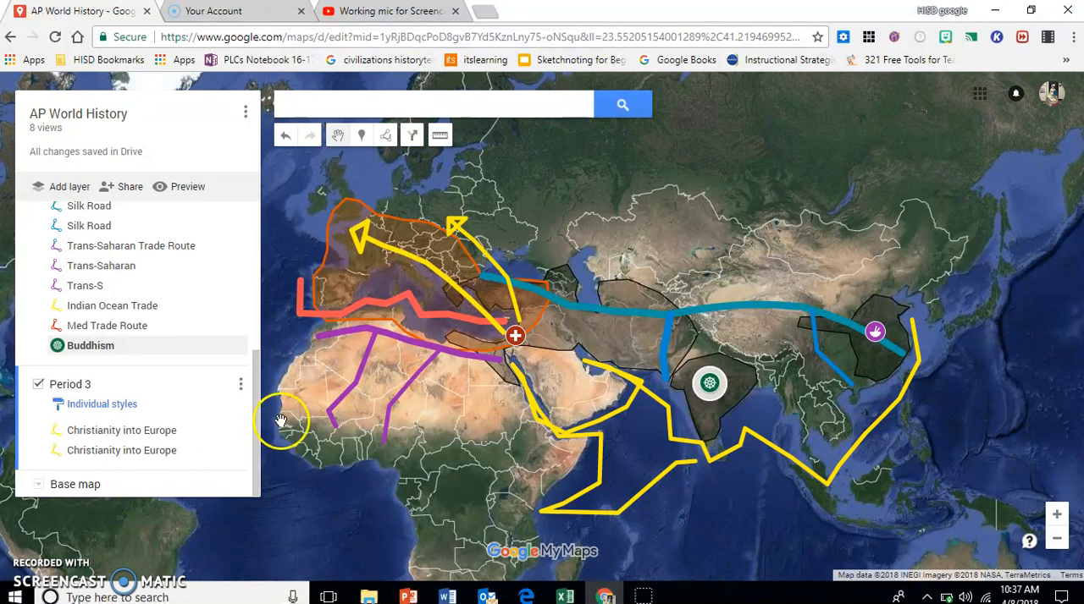
Step: Draw an arrow-shaped line from the Buddhism marker in India east into China, with its arrowhead just below the purple marker
left_click(386, 138)
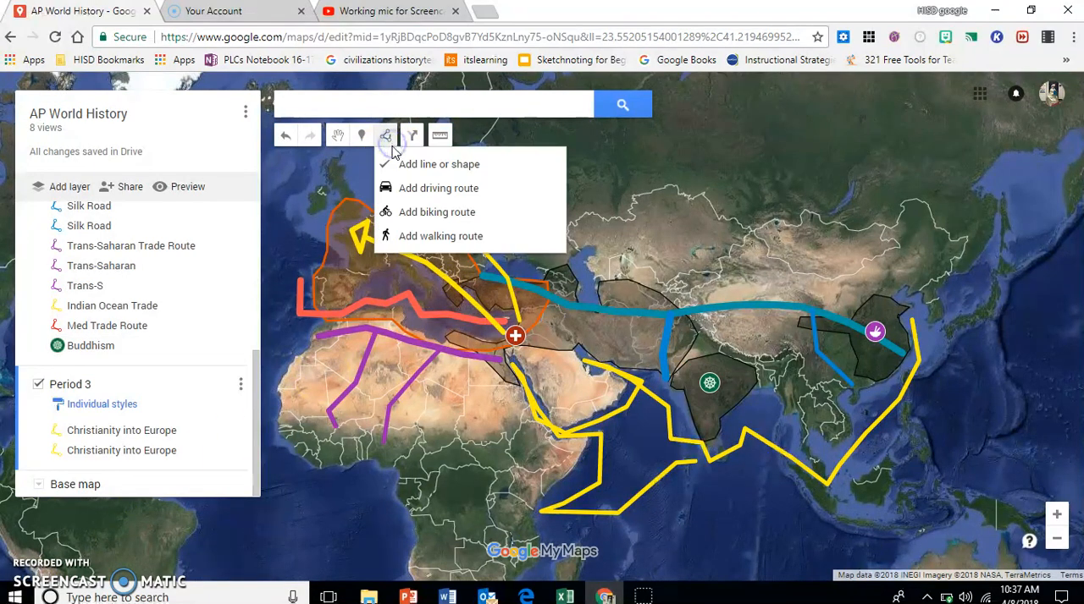
left_click(398, 164)
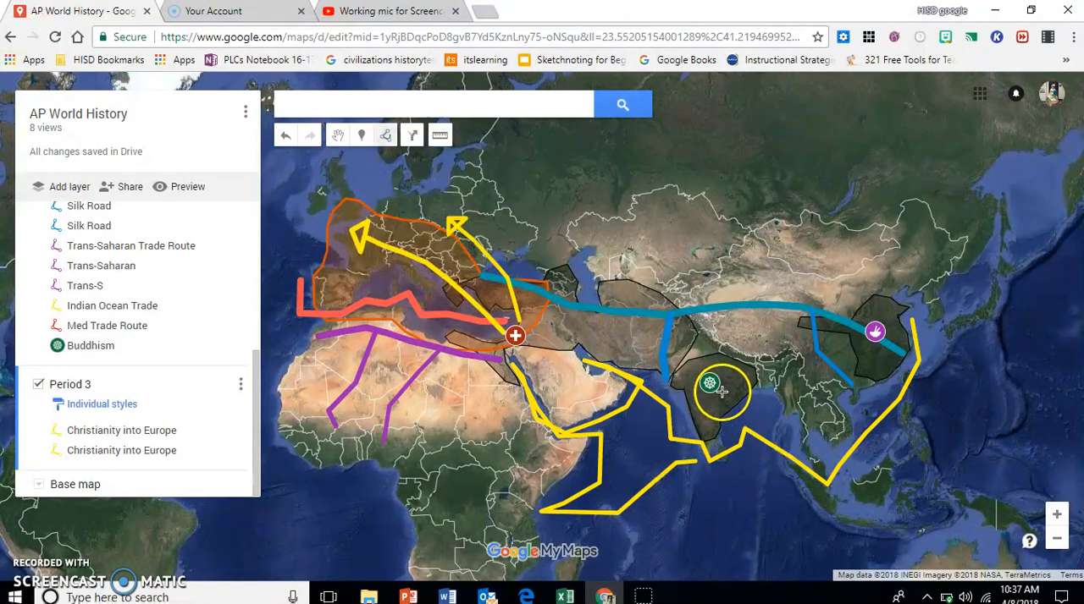
left_click(721, 381)
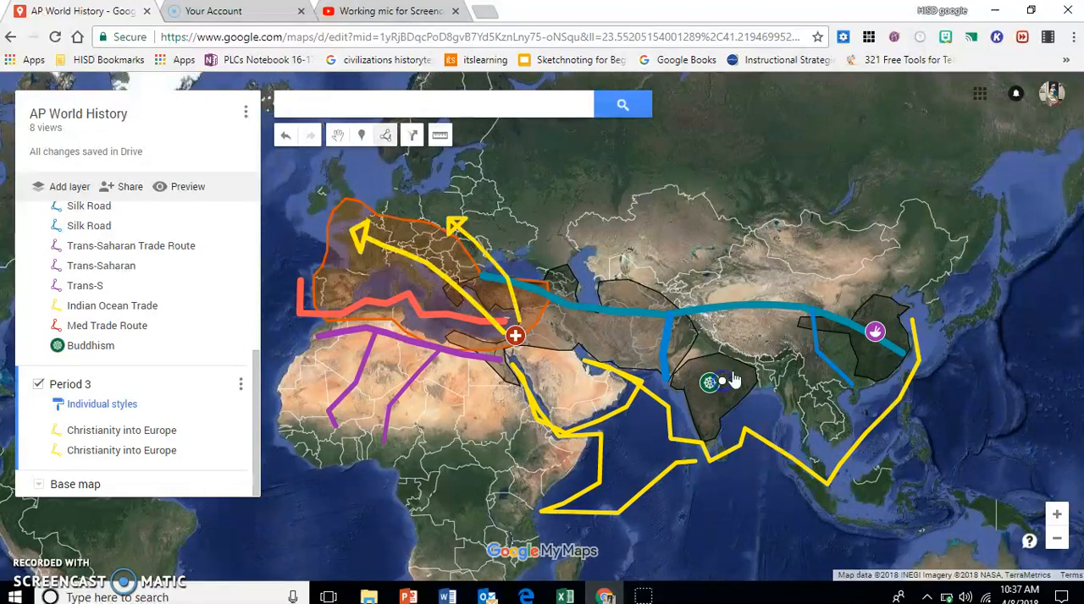
left_click(779, 364)
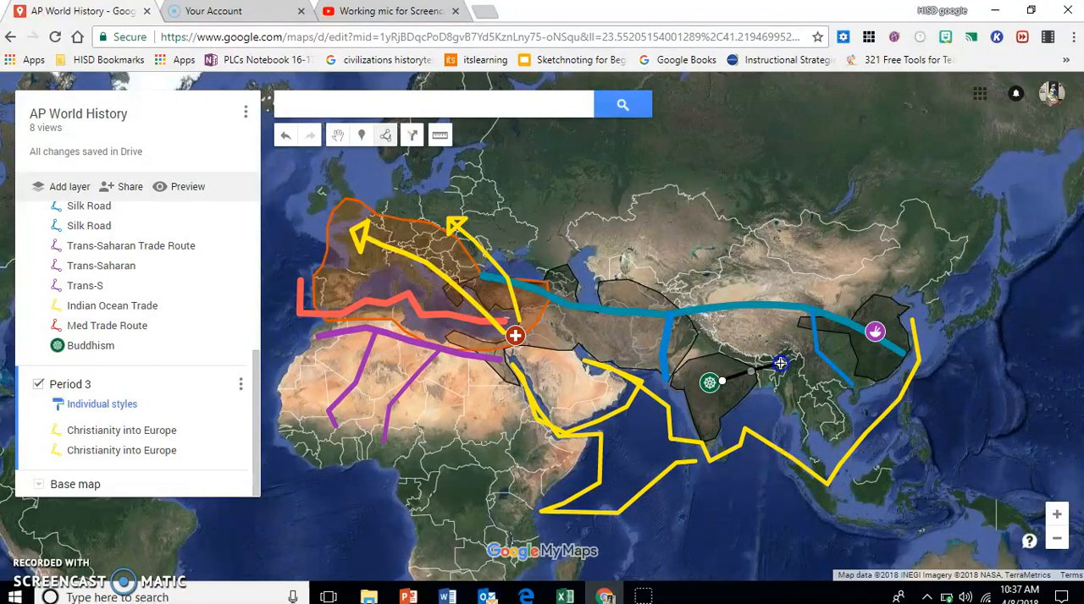
left_click(834, 356)
left_click(865, 354)
left_click(861, 338)
left_click(881, 352)
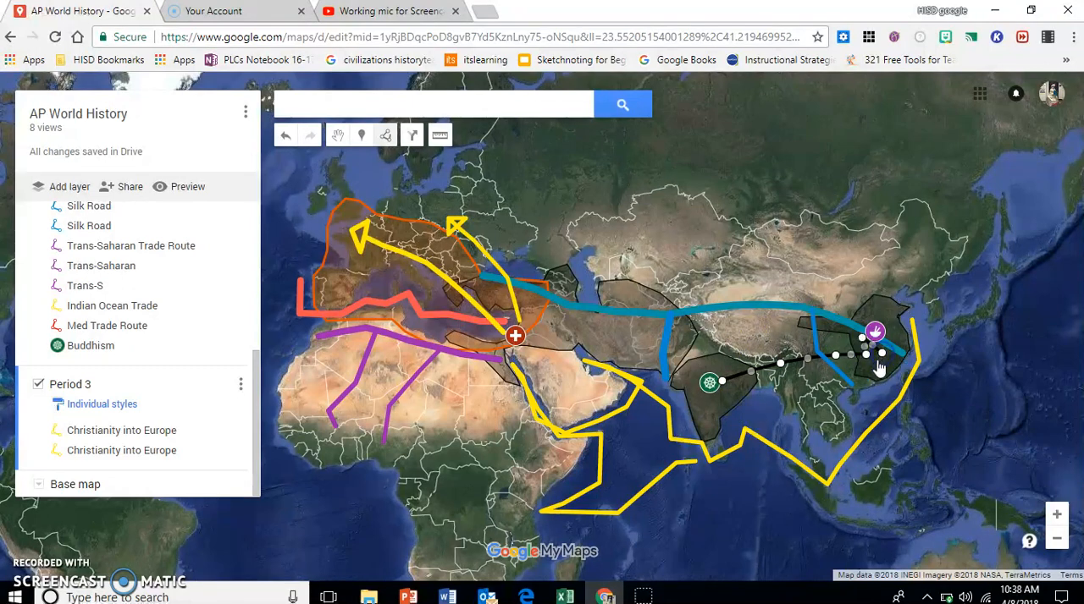
left_click(870, 372)
left_click(868, 363)
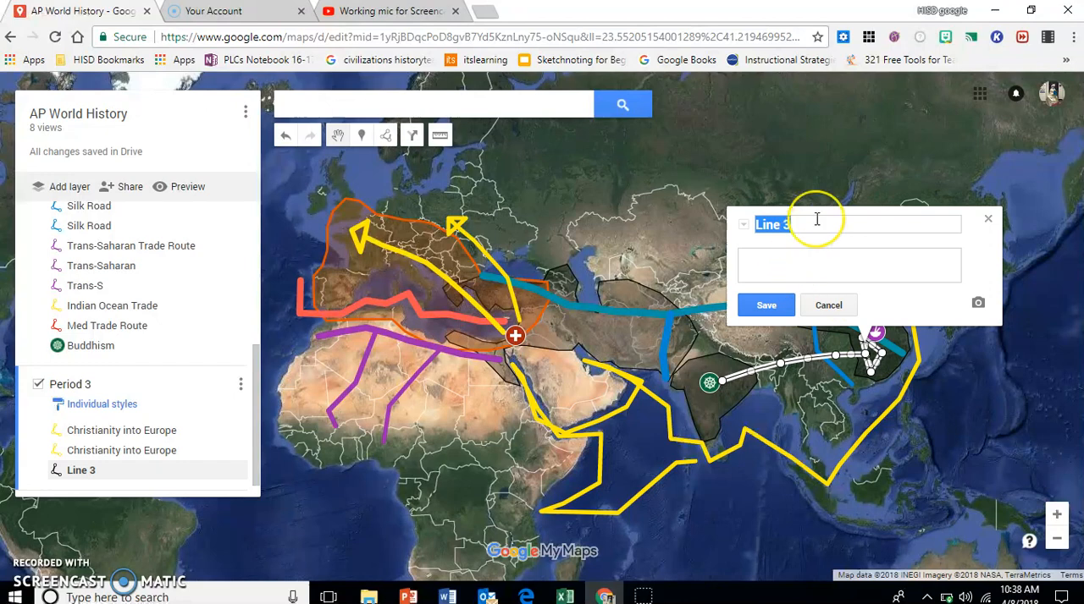
Step: Name the arrow into China "Buddhism into East Asia" and style it purple, RGB (156, 39, 176), with a thicker line width
type("Buddhism into")
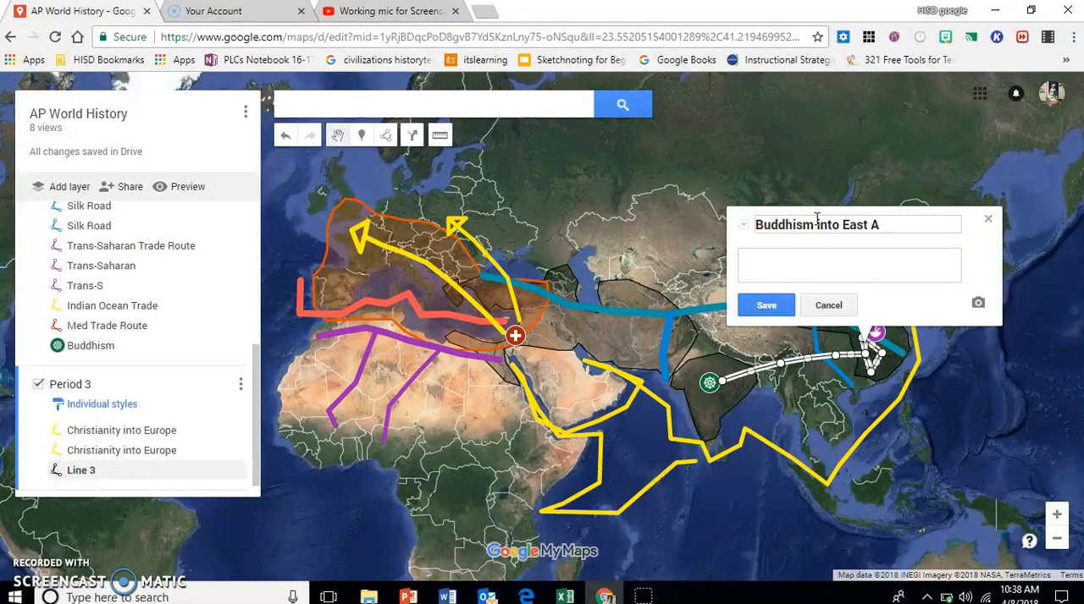
left_click(766, 305)
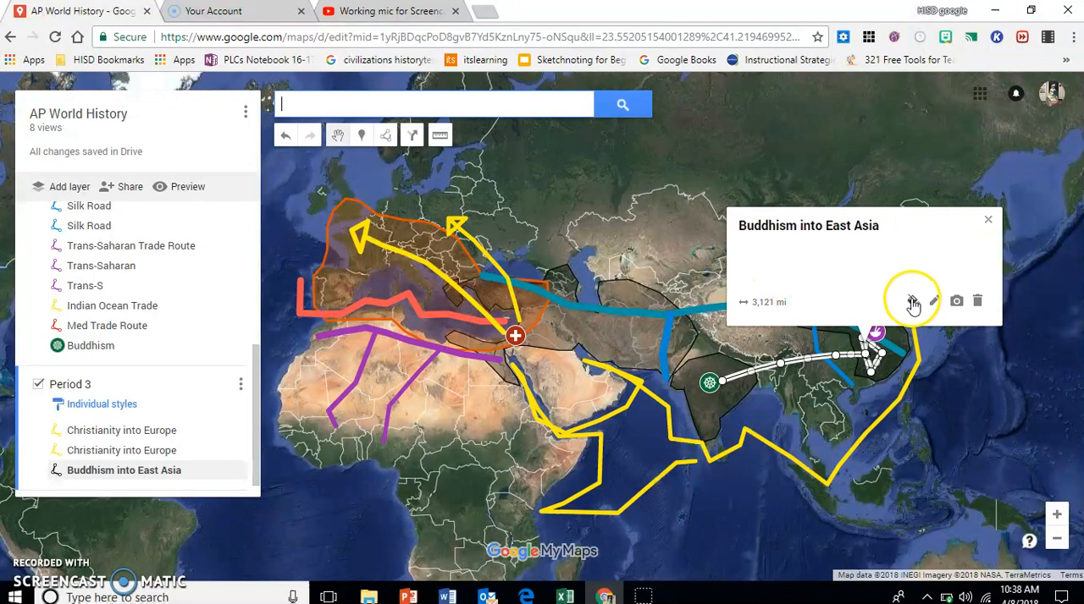
left_click(913, 301)
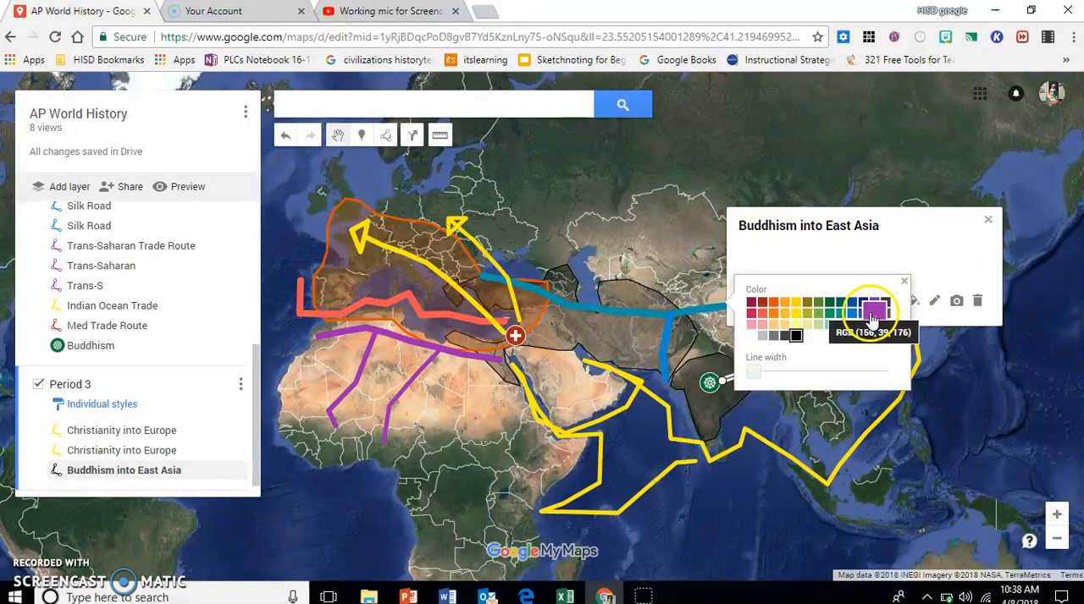
left_click(874, 313)
left_click(777, 366)
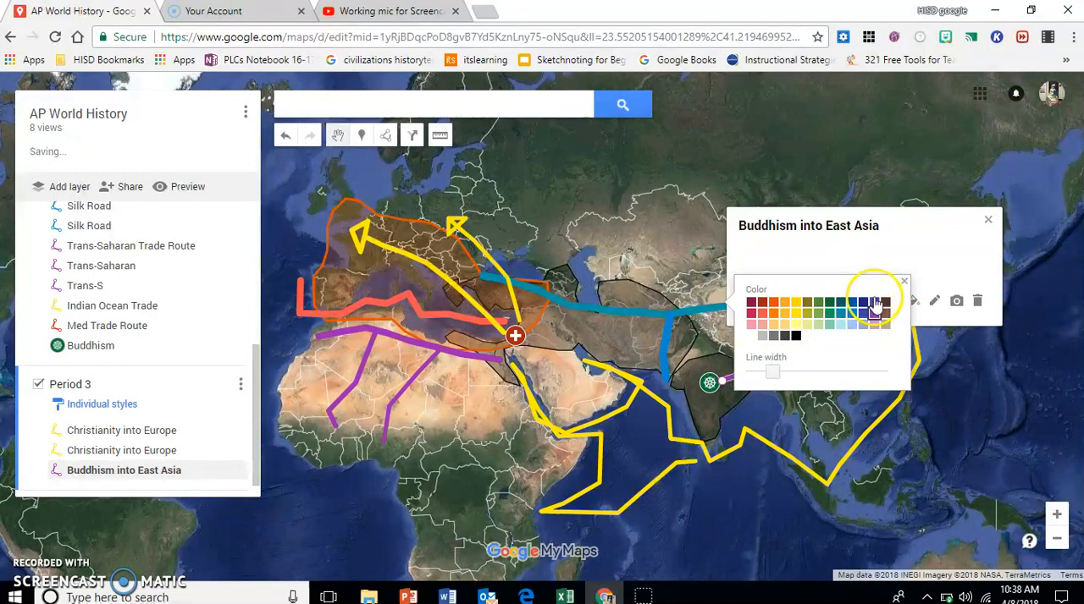
left_click(903, 282)
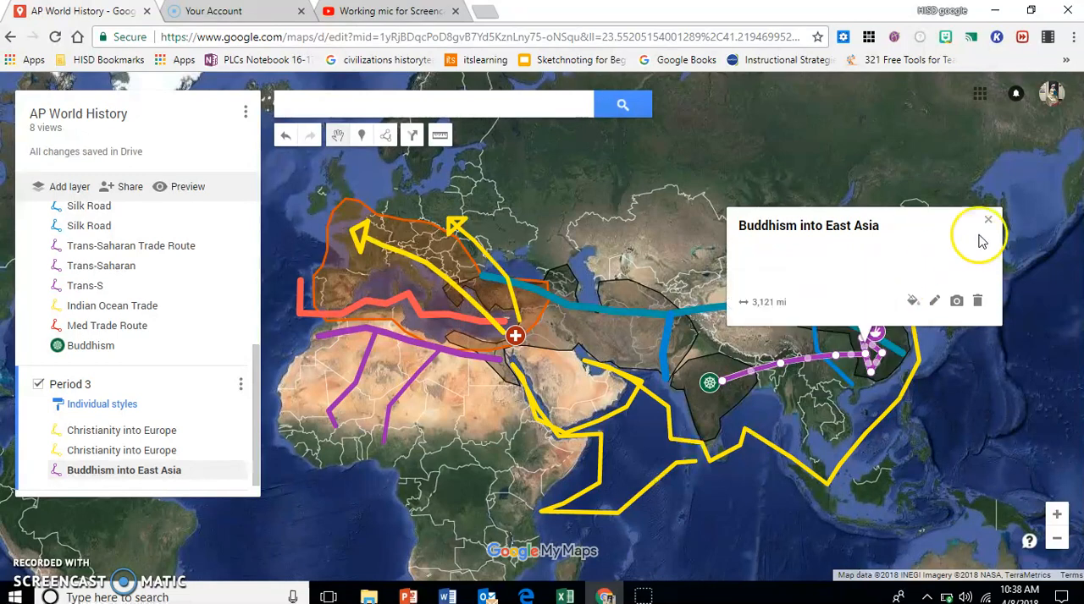
left_click(987, 220)
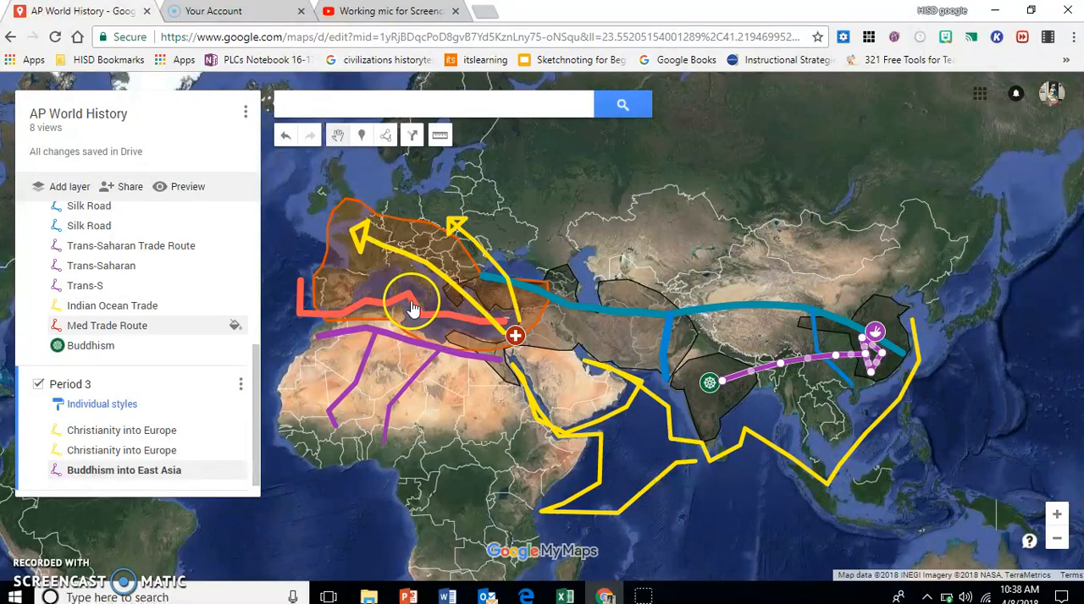
Step: Check the Period 3 tasks in the Word assignment document and draw an arrow-shaped line from the Buddhism marker into Southeast Asia
mouse_move(458, 599)
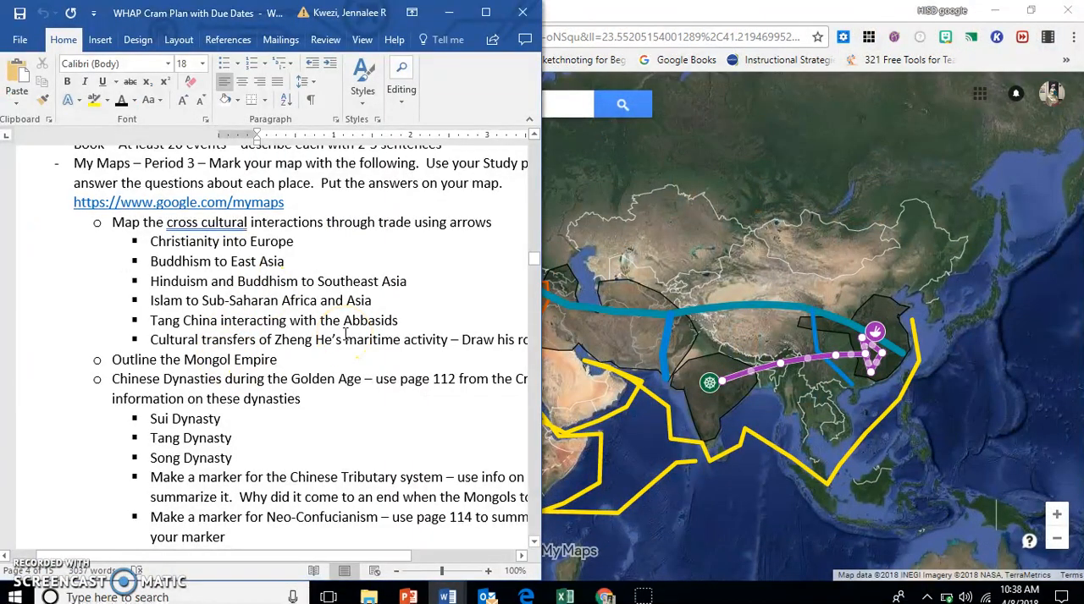
left_click(447, 12)
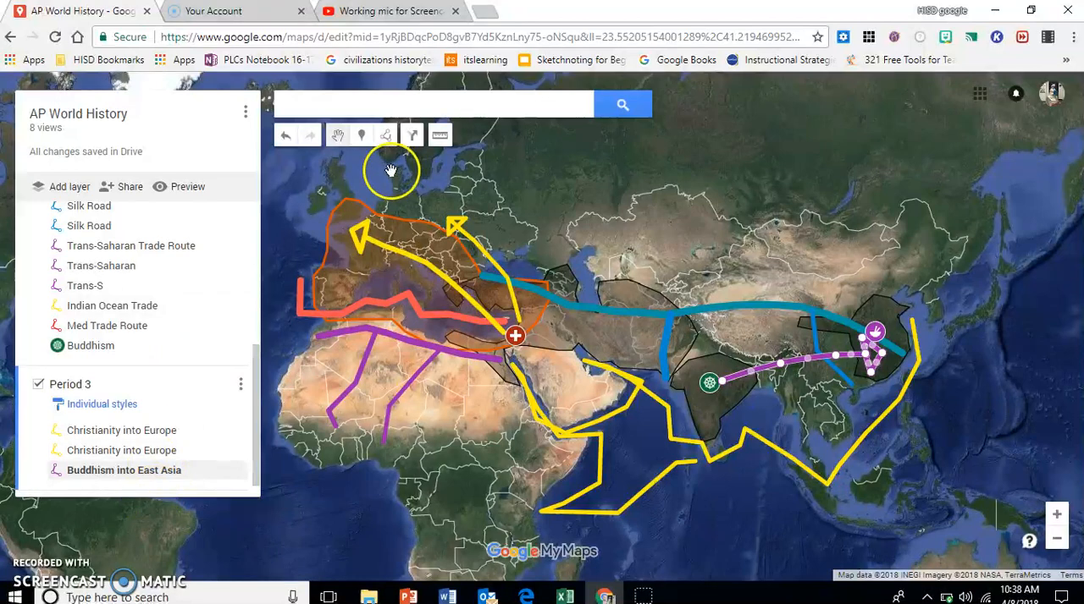
left_click(385, 136)
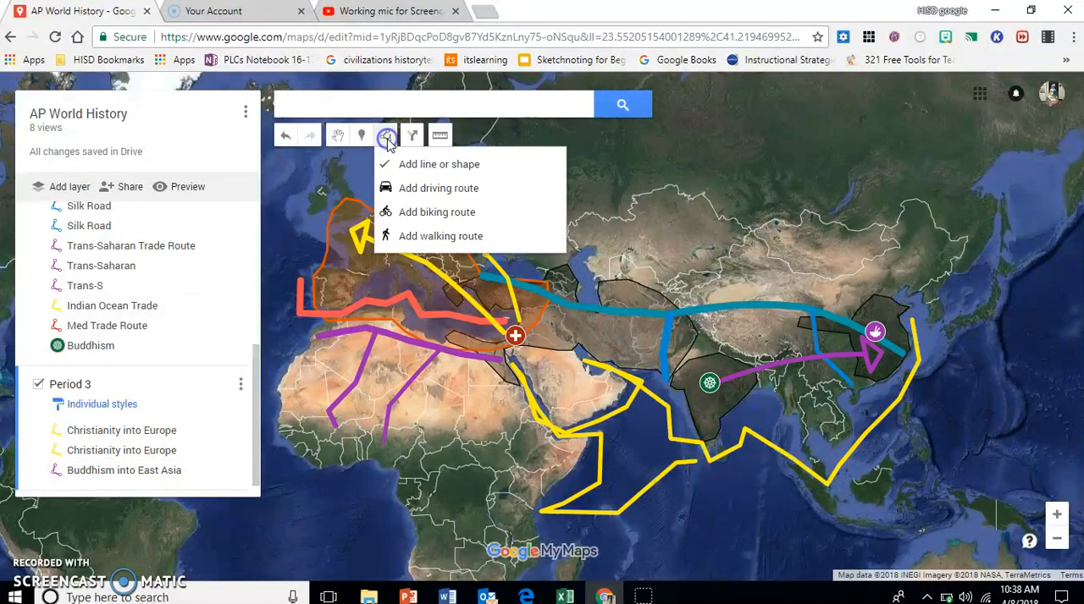
left_click(437, 165)
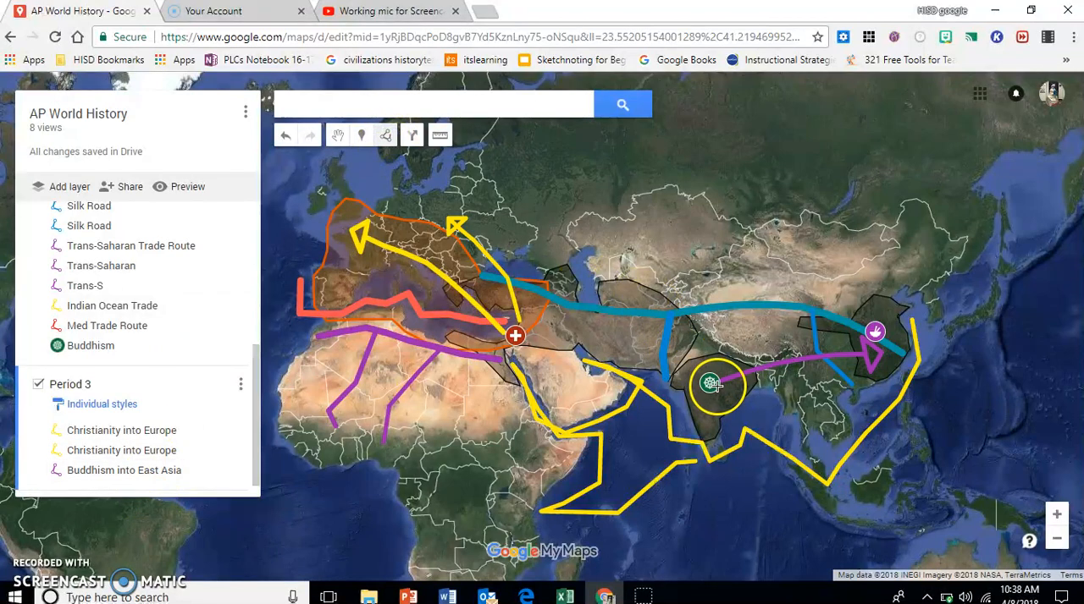
left_click(716, 386)
left_click(785, 397)
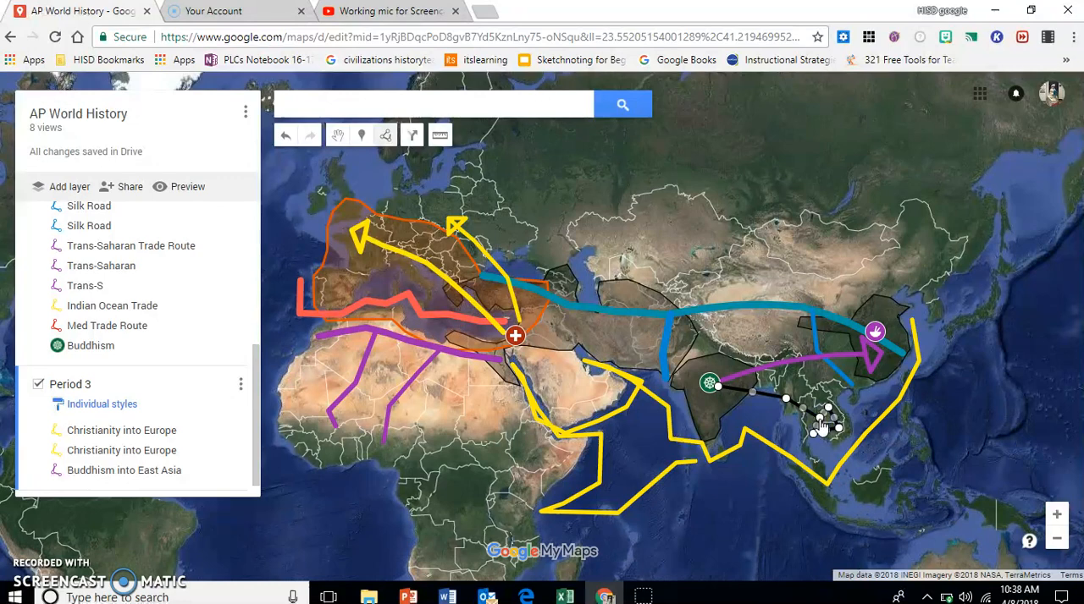
left_click(820, 429)
Step: Name the arrow into Southeast Asia "Buddhism into Southeast Asia"
type("Buddhism into Southeast A")
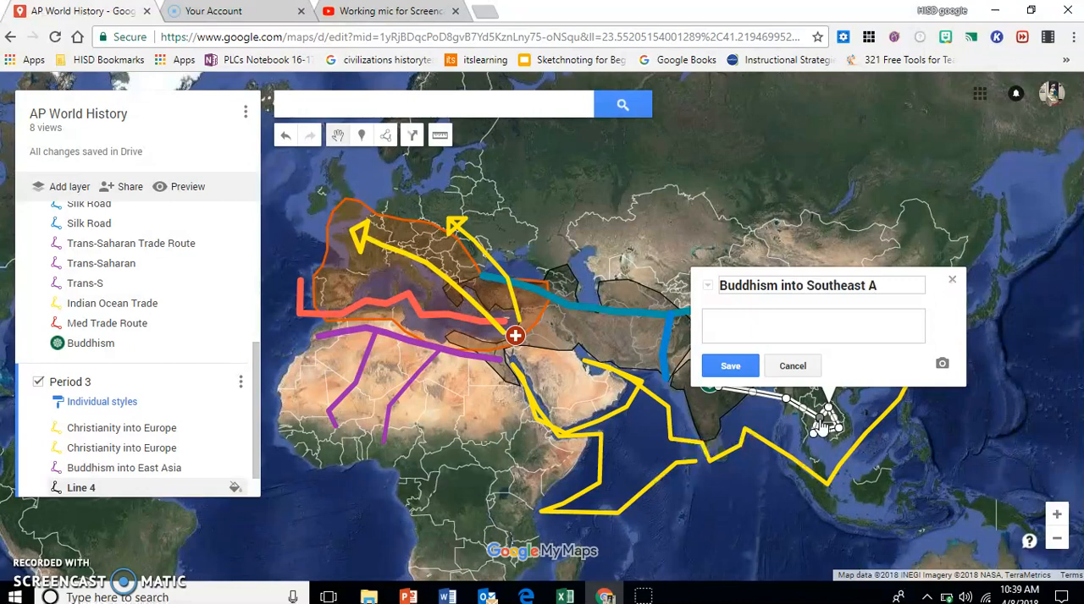
type("i")
left_click(758, 323)
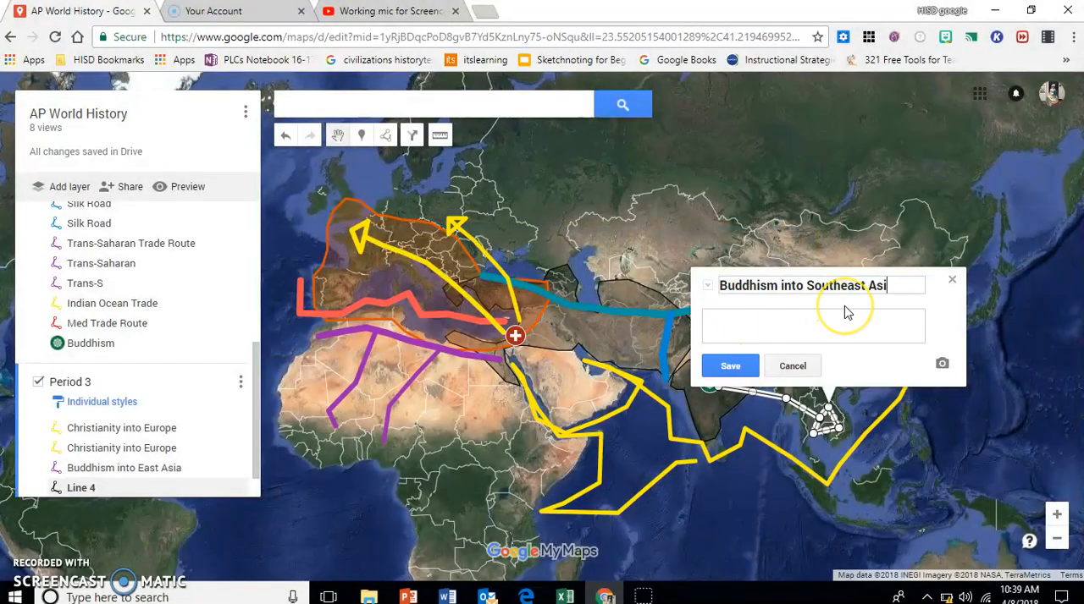
key("Return")
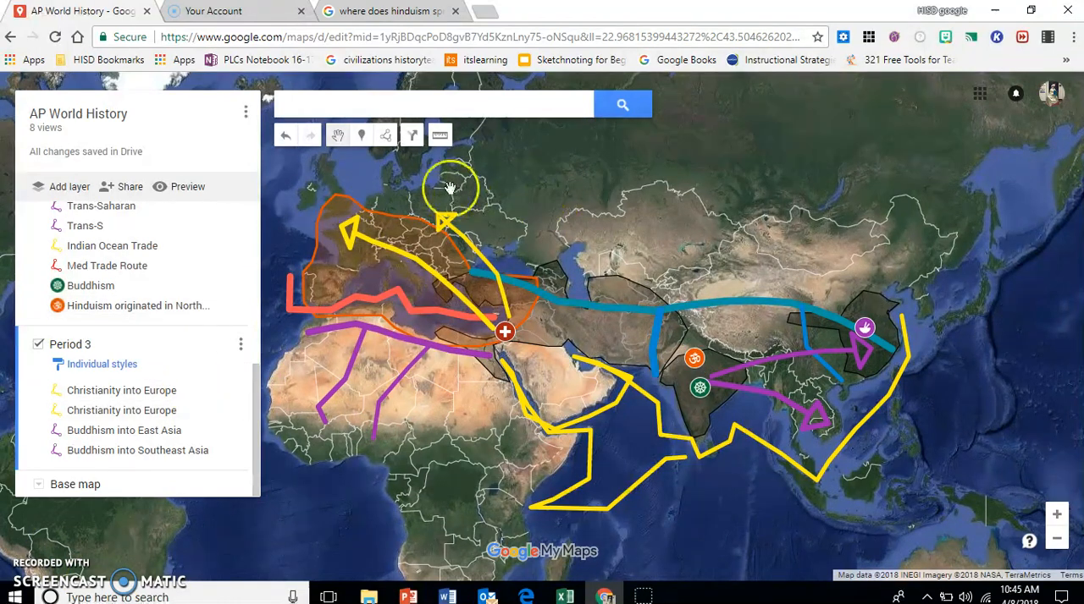
Step: Draw an arrow-shaped line from the Hinduism marker in northern India east and then down into northern Southeast Asia
left_click(389, 141)
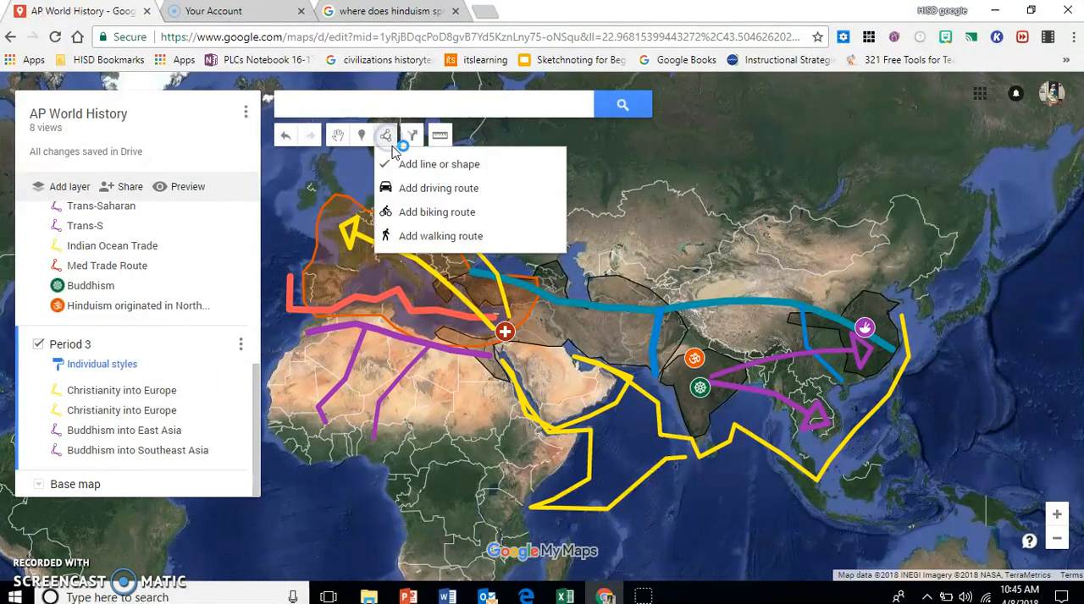
left_click(391, 163)
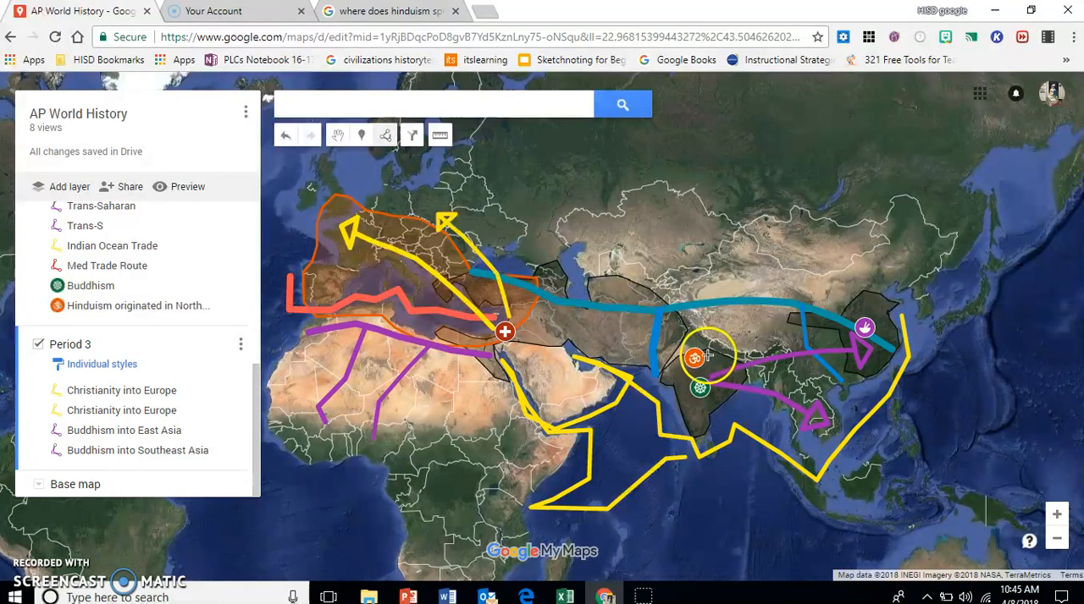
left_click(704, 357)
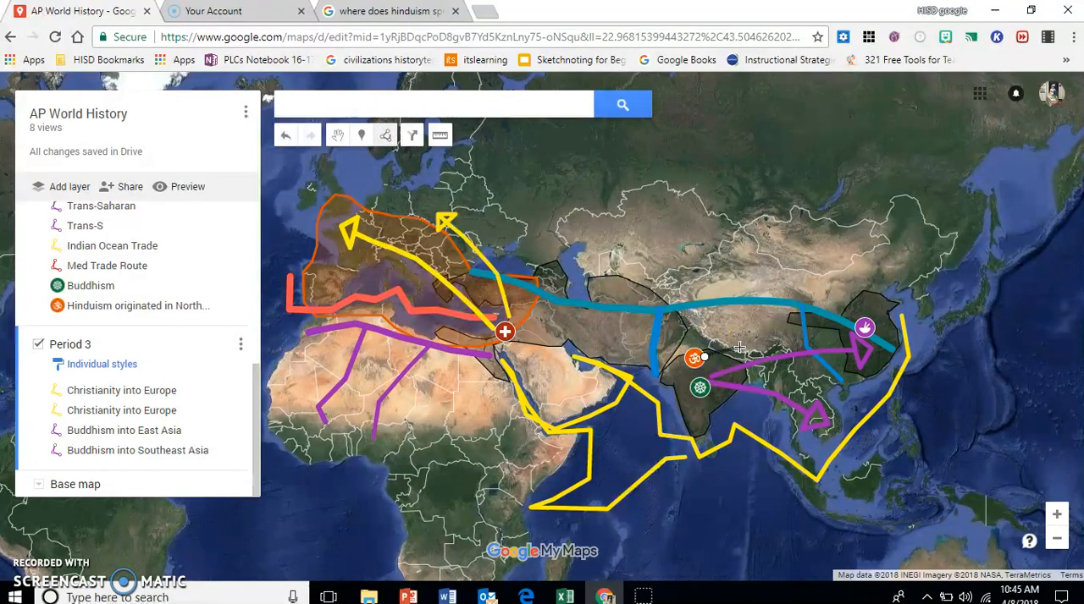
left_click(783, 353)
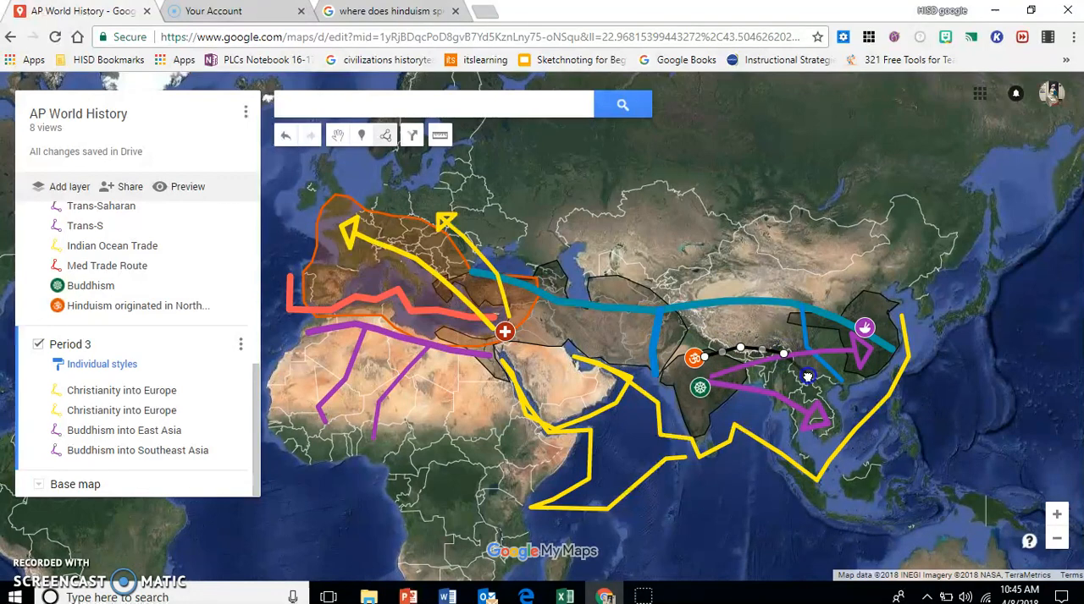
left_click(818, 359)
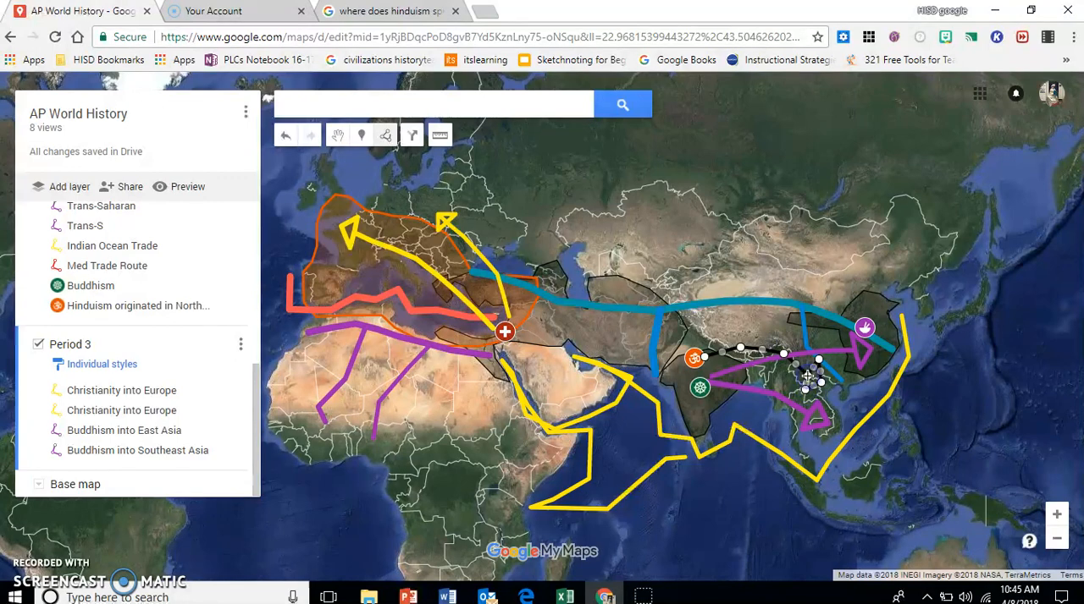
left_click(808, 373)
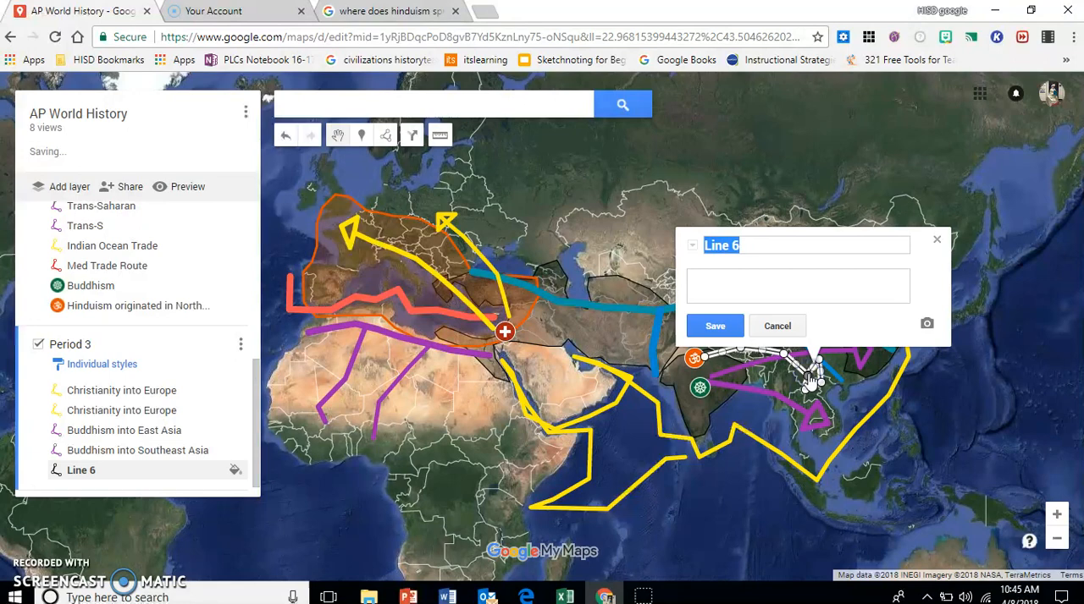
Step: Name the arrow from the Hinduism marker "Spread of Hinduism" and style it orange with a slightly thicker line width
type("Spread of Hin")
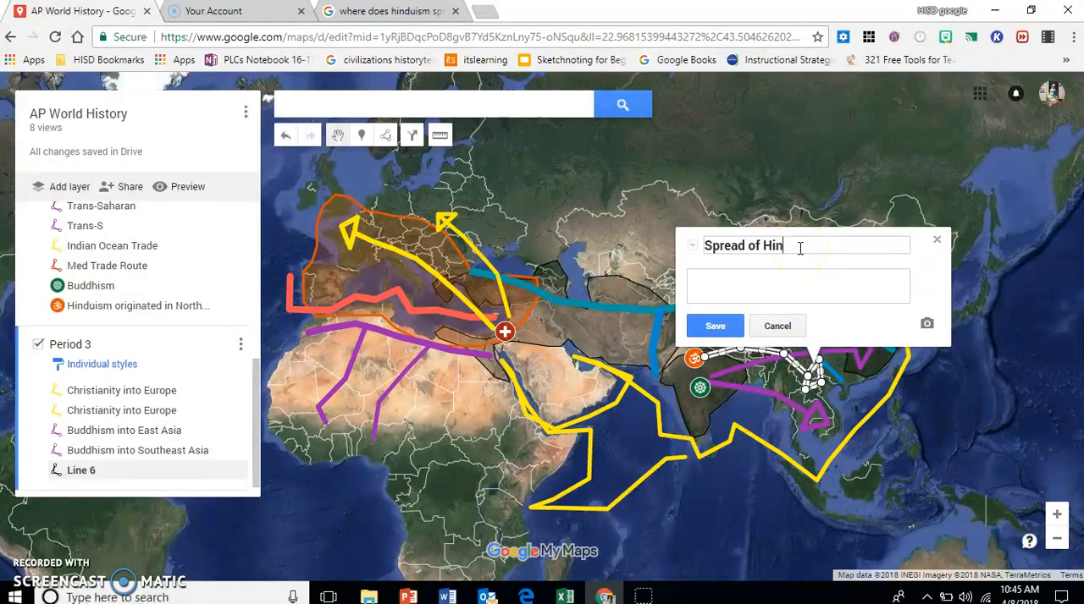
type("duism")
left_click(708, 325)
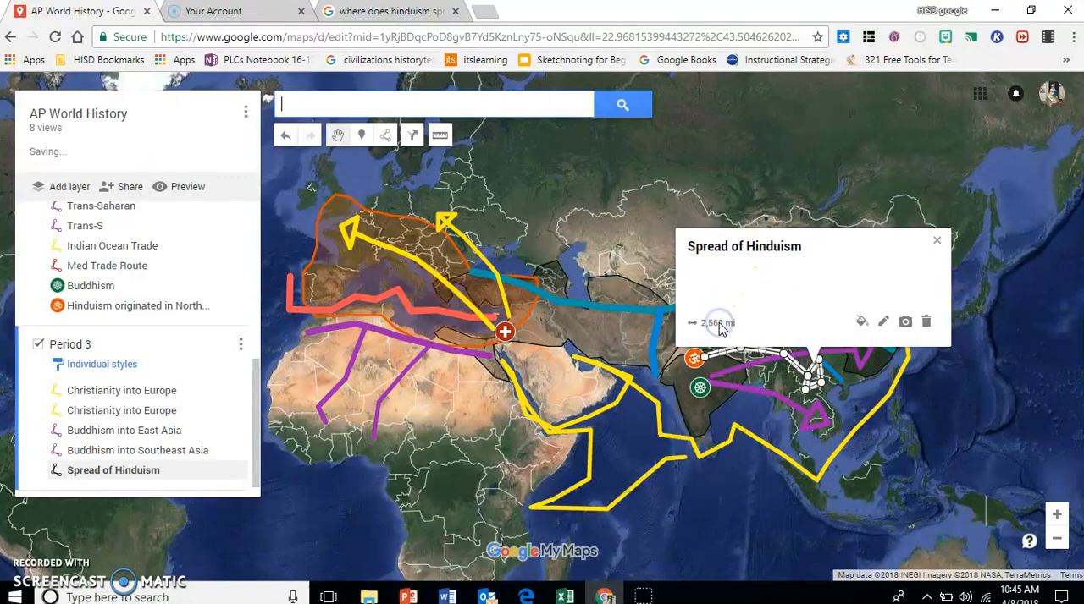
left_click(862, 321)
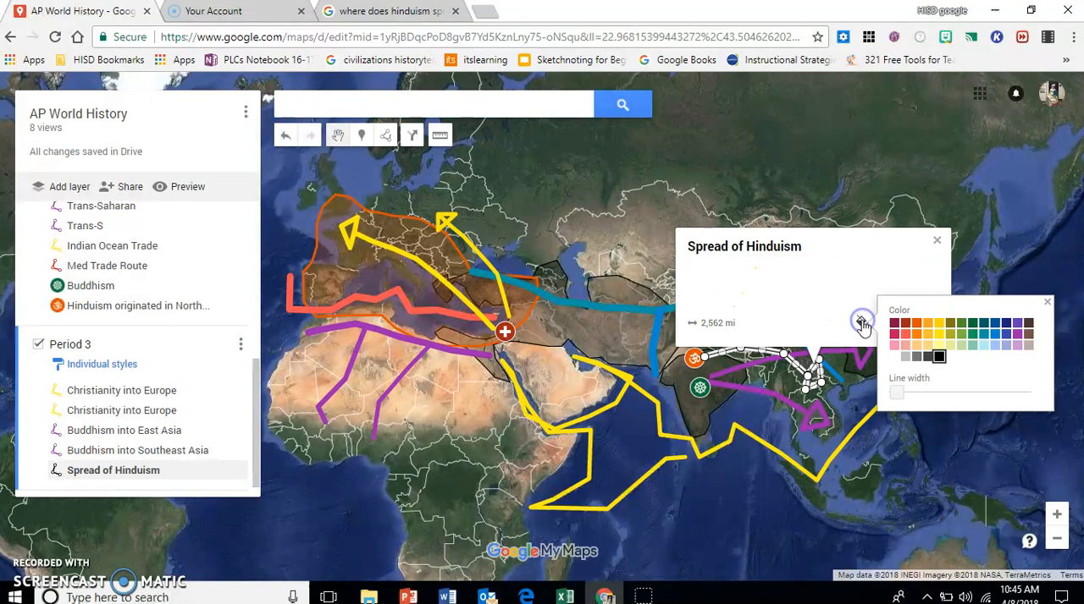
left_click(921, 325)
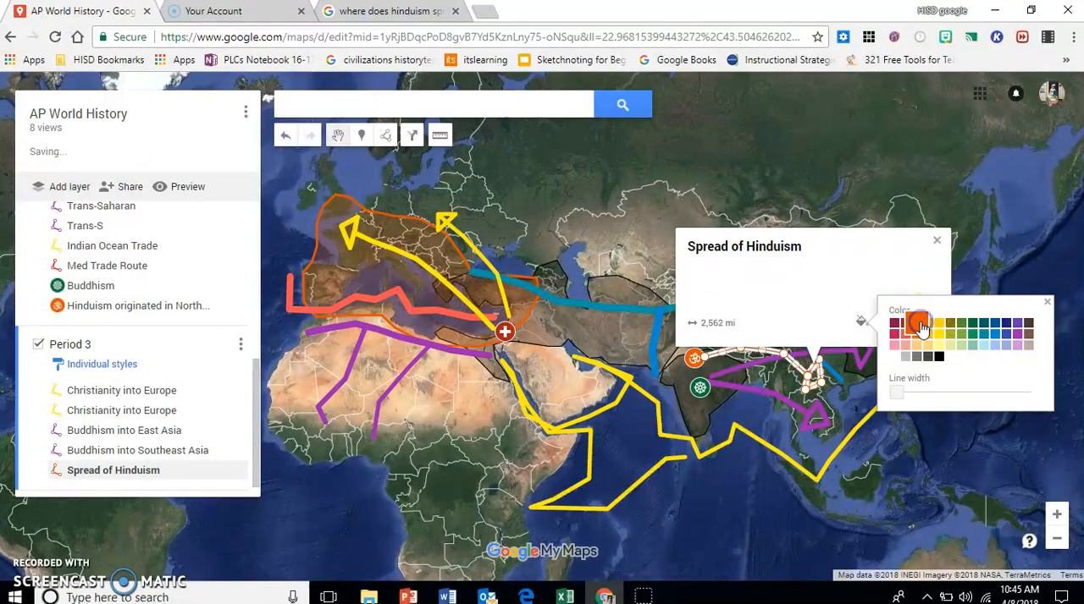
left_click_drag(903, 396, 905, 397)
left_click(1048, 305)
left_click(934, 242)
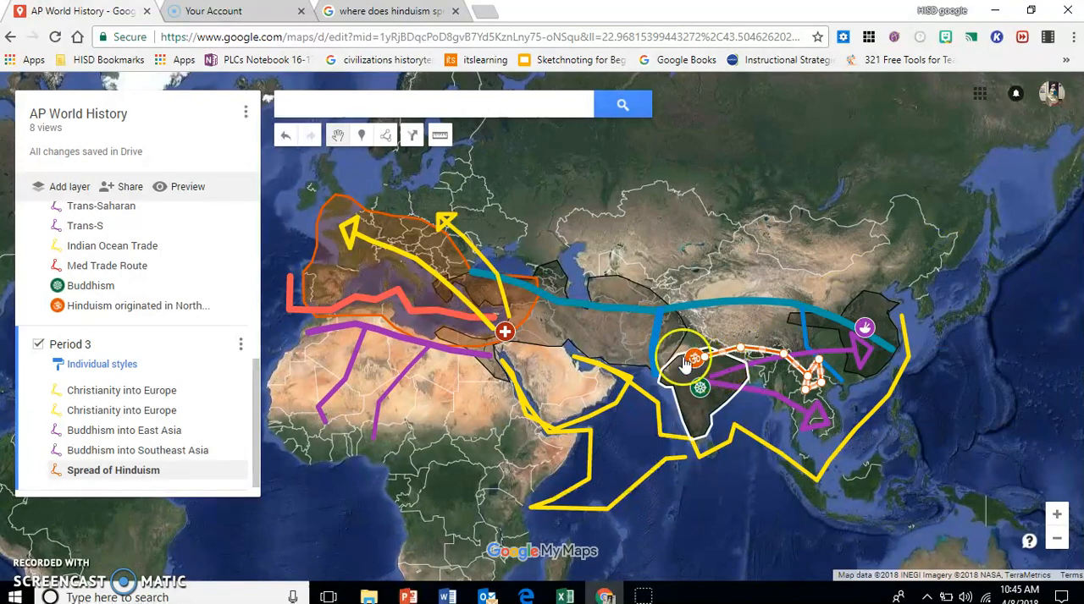
Step: Draw an arrow-shaped line from the Hinduism marker southeast across the Bay of Bengal to the islands of Indonesia
left_click(387, 138)
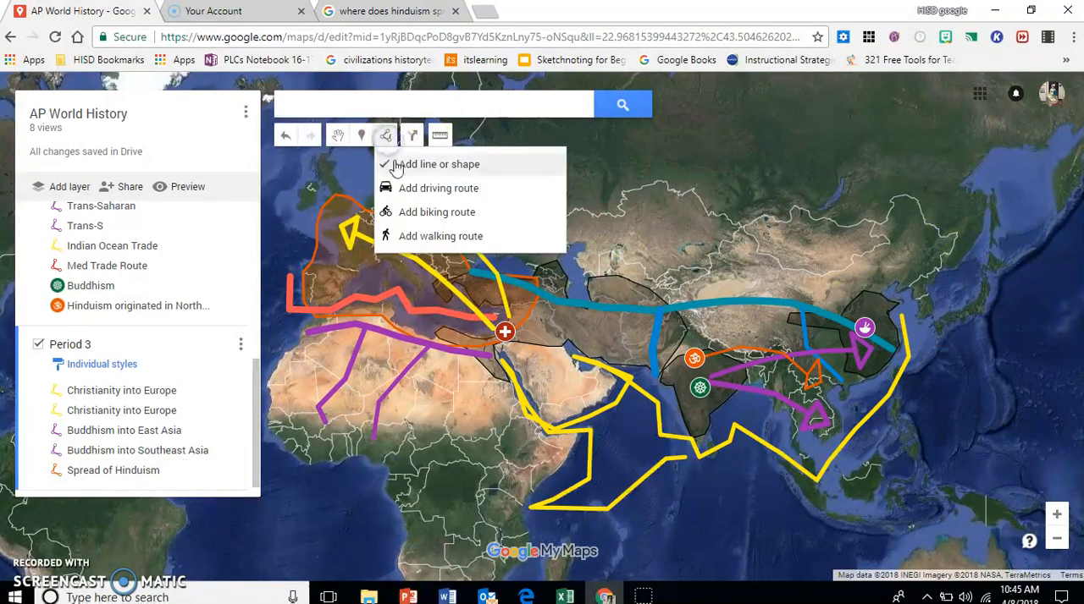
left_click(389, 165)
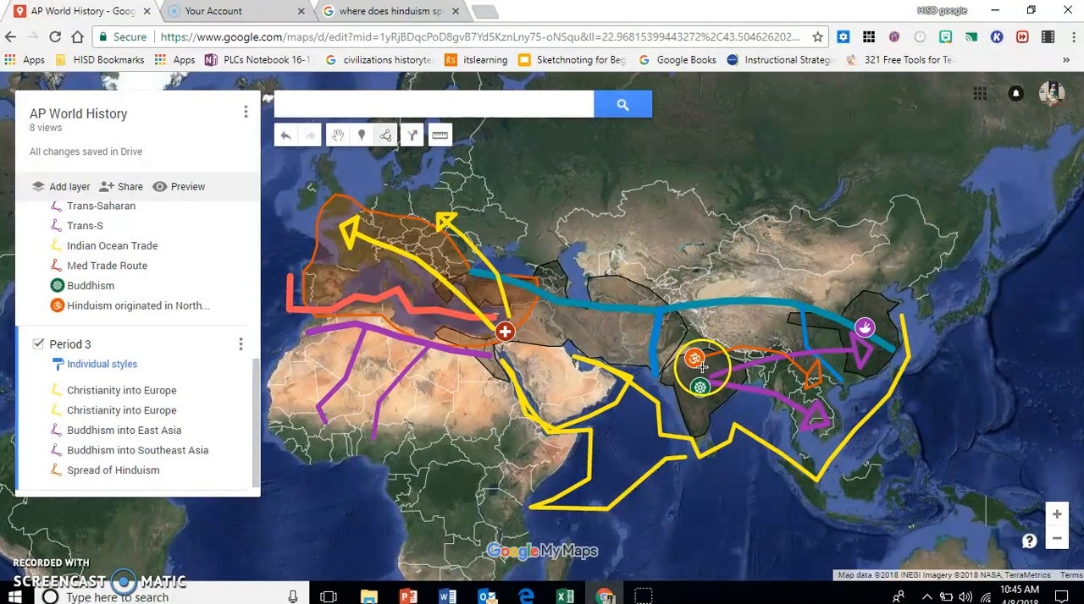
left_click(720, 384)
left_click(740, 403)
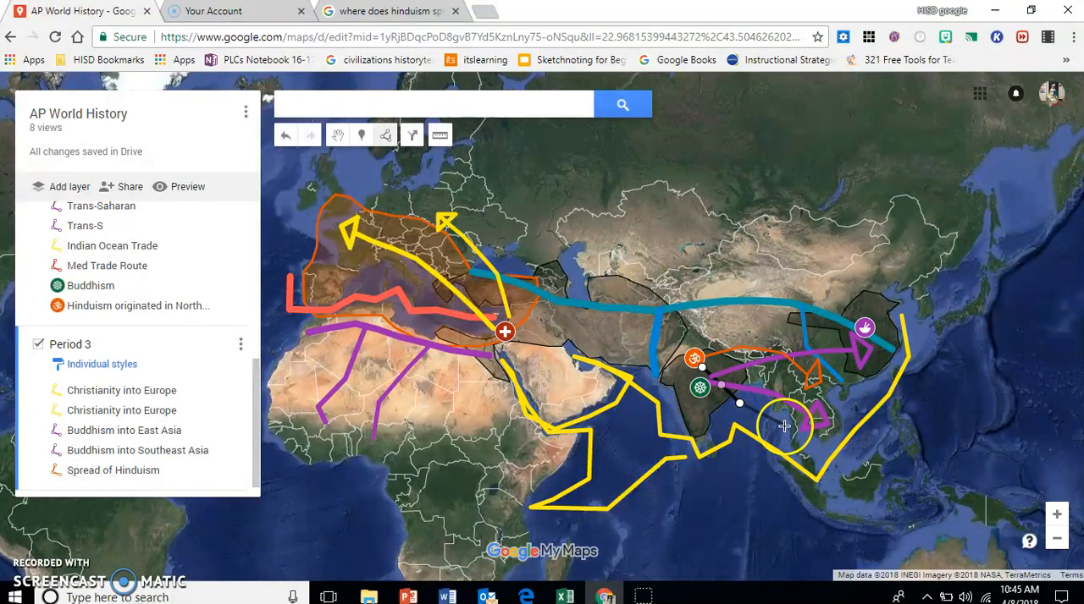
left_click(807, 464)
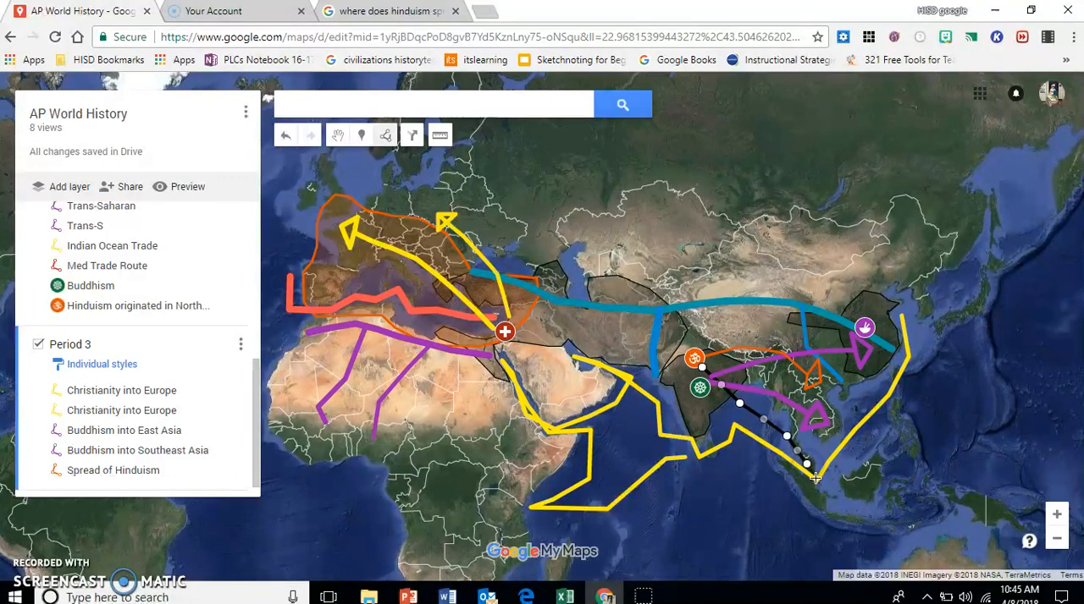
left_click(833, 518)
left_click(796, 510)
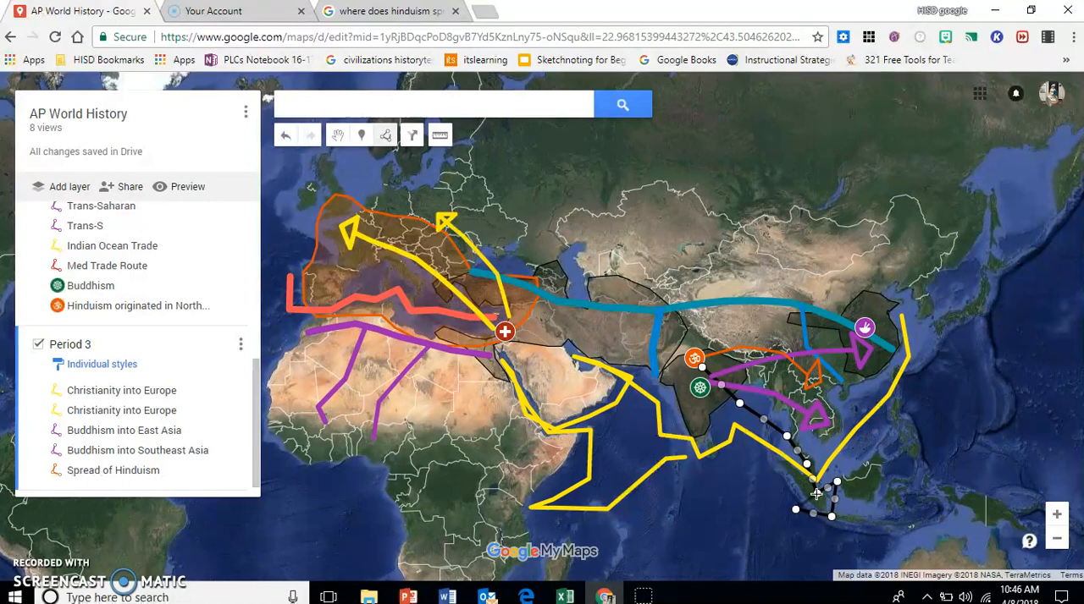
double_click(819, 502)
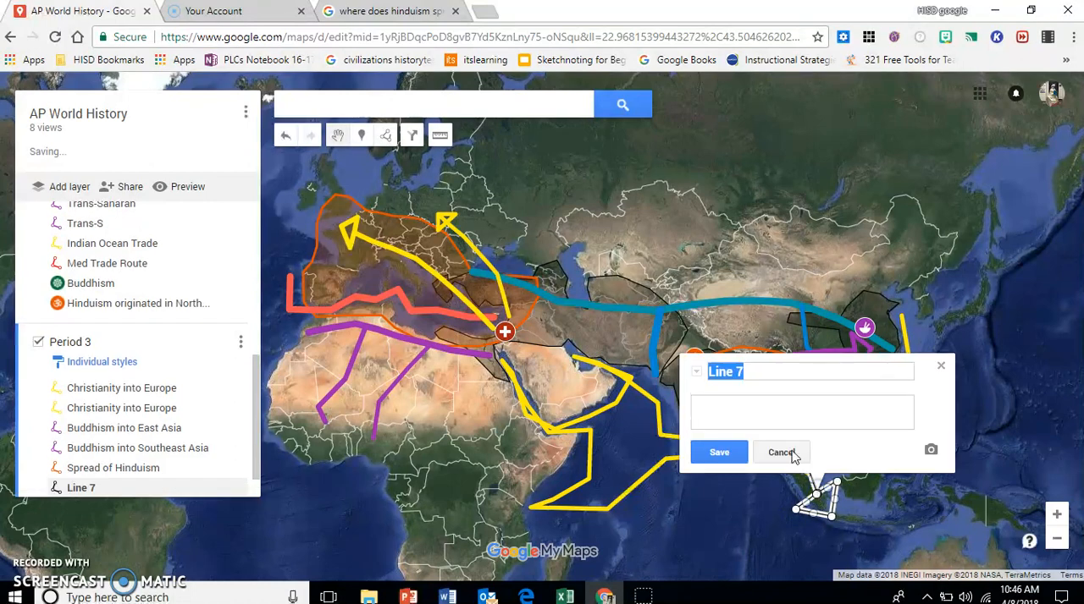
Step: Name the arrow into Indonesia "Spread of Hinduism" and style it orange with a slightly thicker line width
type("Spread of Hindhuism")
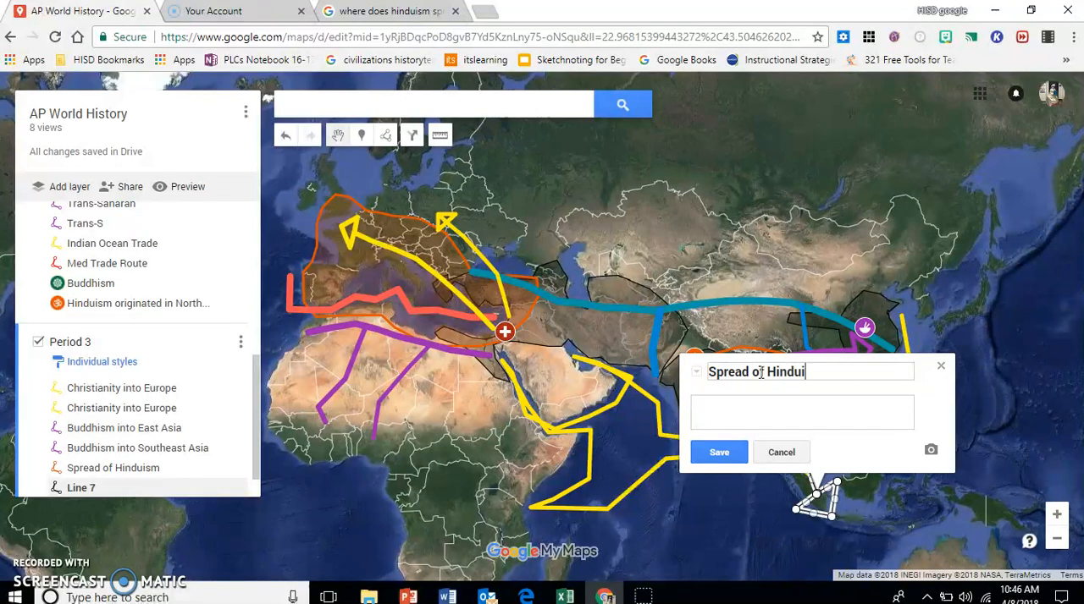
left_click(718, 452)
left_click(864, 447)
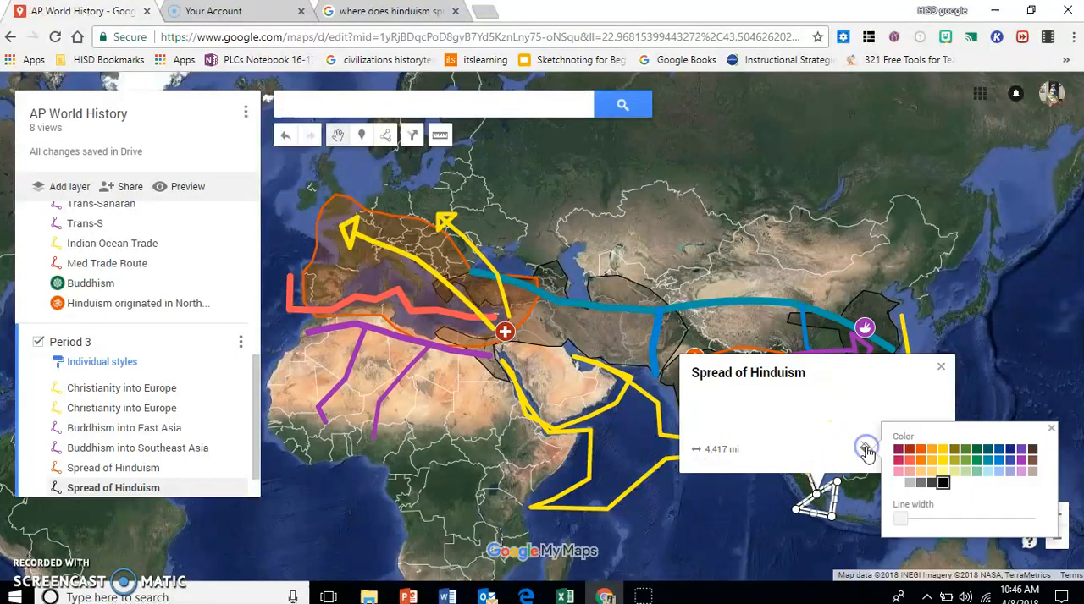
left_click(926, 454)
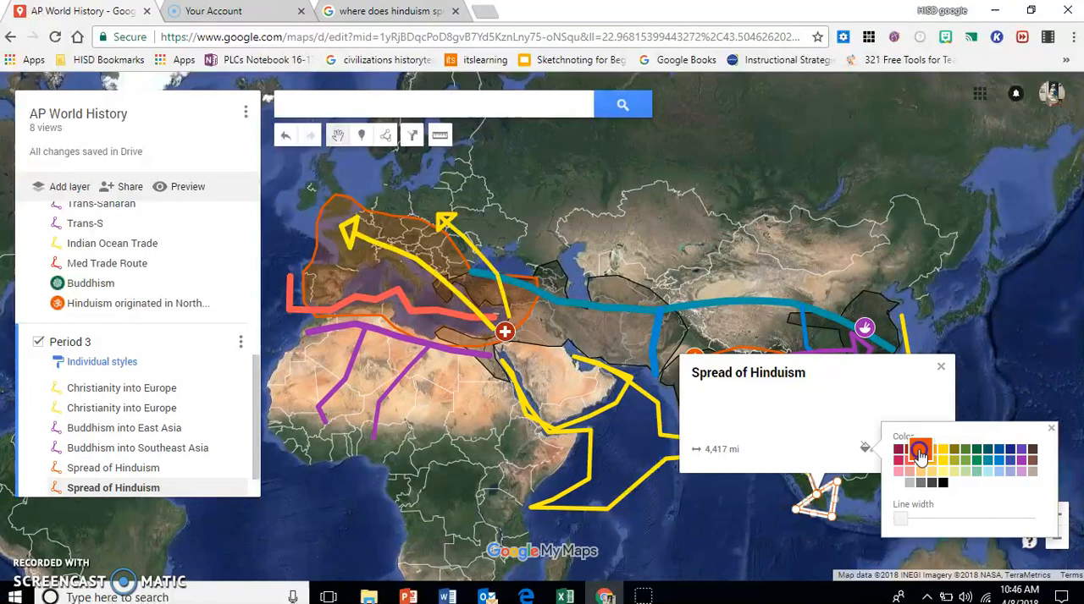
left_click_drag(902, 518, 920, 520)
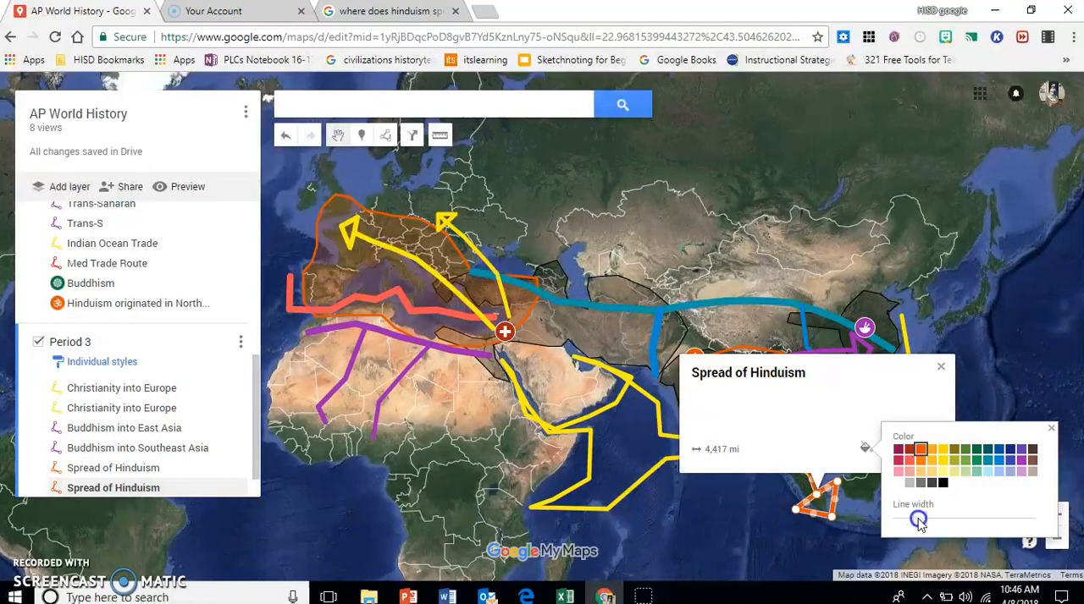
left_click(1051, 429)
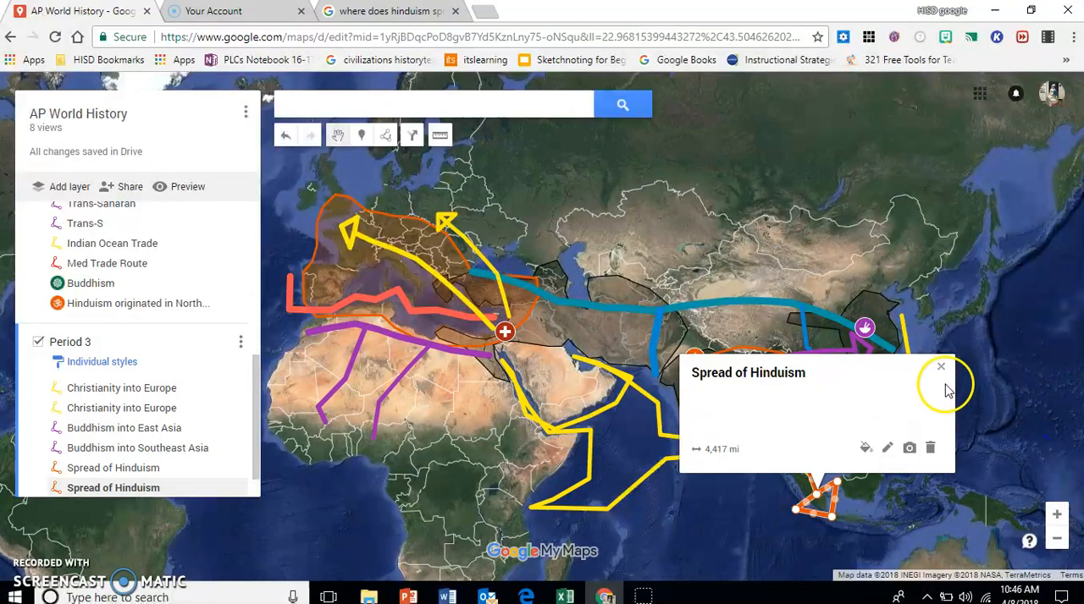
left_click(942, 373)
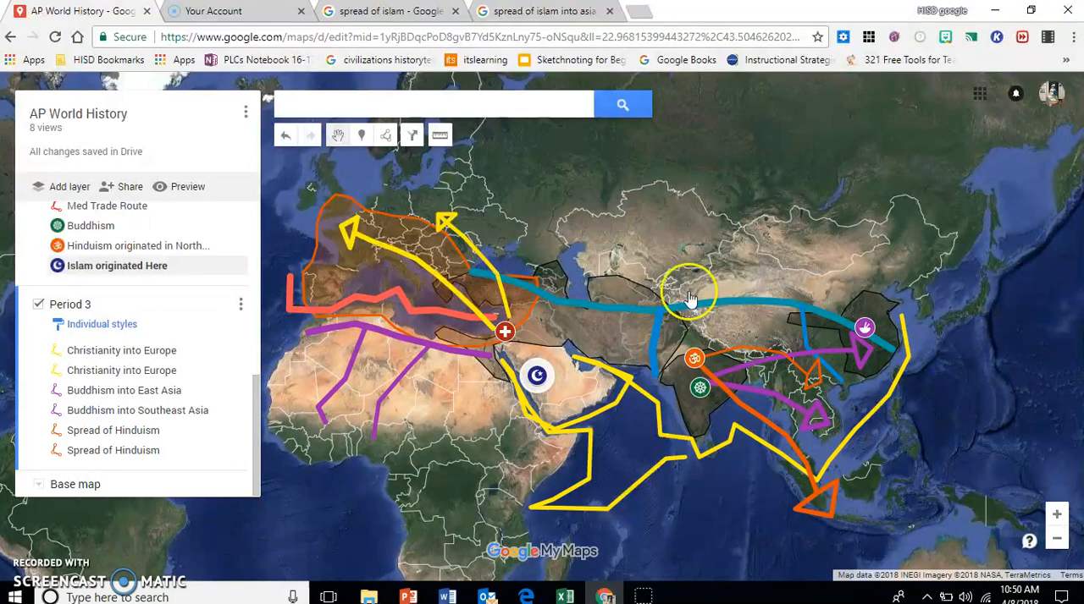
Step: Draw an arrow-shaped line from the Islam marker west across North Africa, down through West Africa and back east toward Sudan
left_click(388, 140)
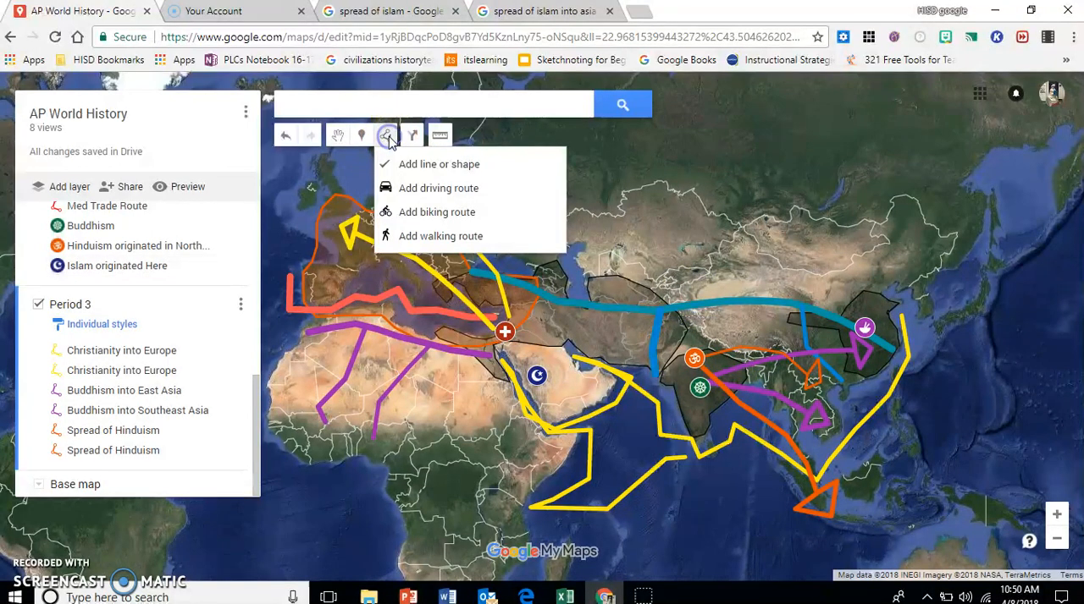
left_click(390, 161)
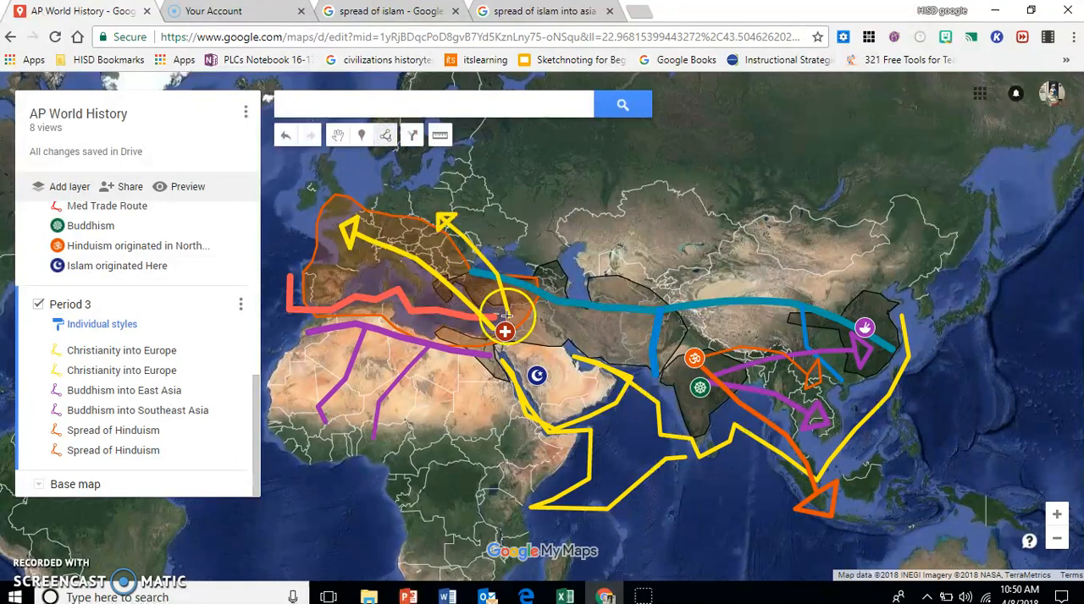
left_click(525, 370)
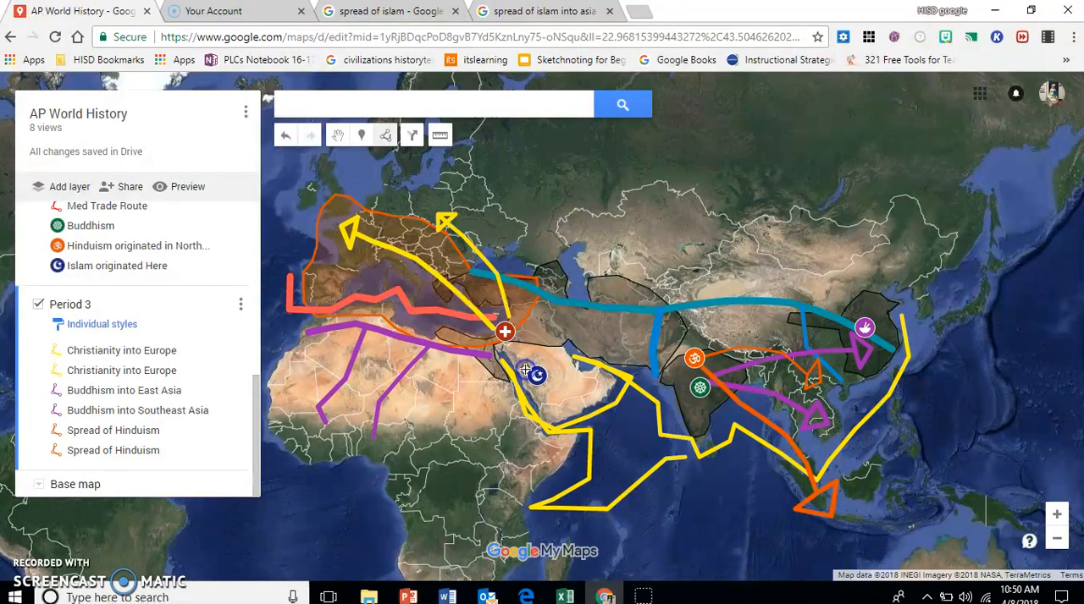
left_click(474, 368)
left_click(432, 360)
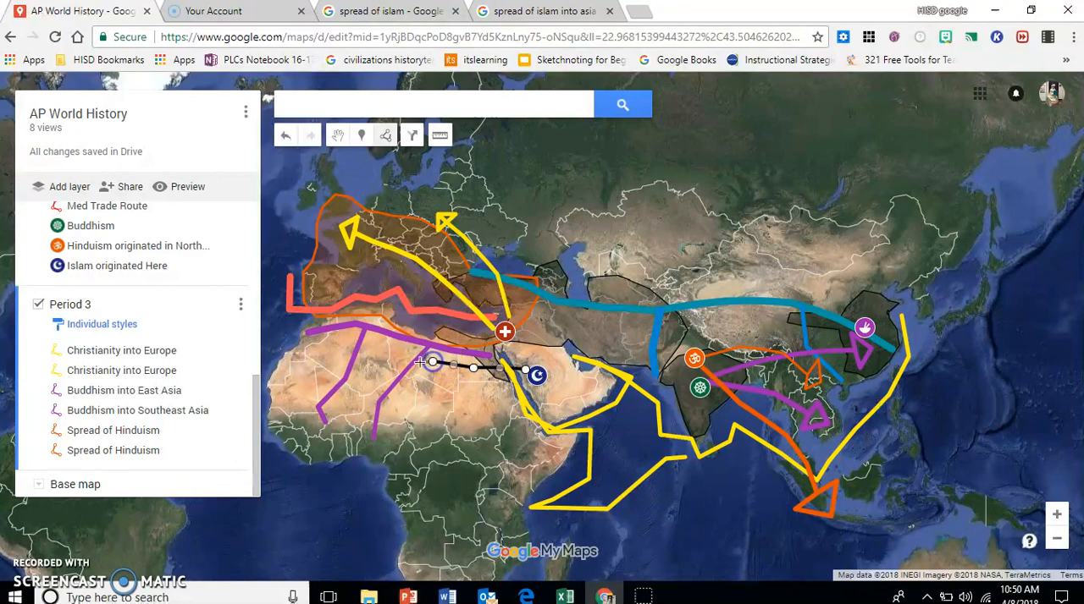
left_click(390, 352)
left_click(341, 343)
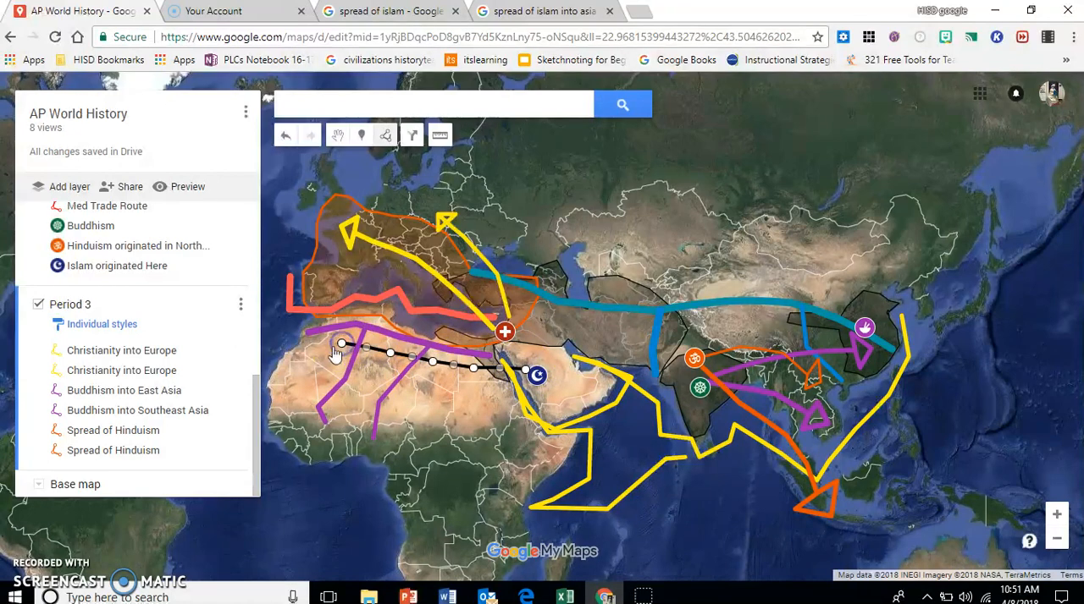
left_click(305, 356)
left_click(292, 373)
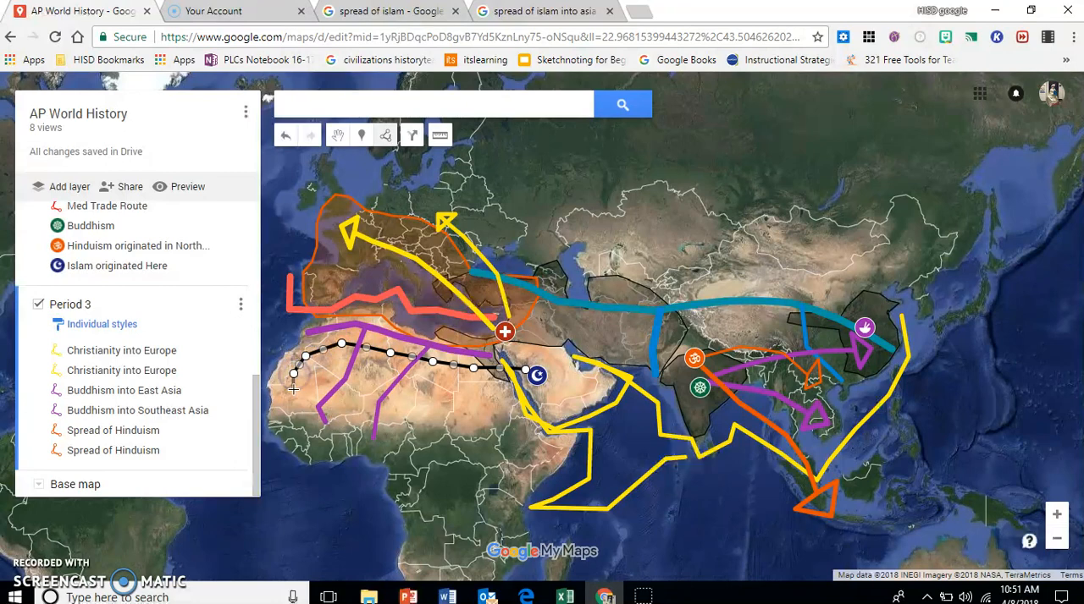
left_click(340, 400)
left_click(400, 405)
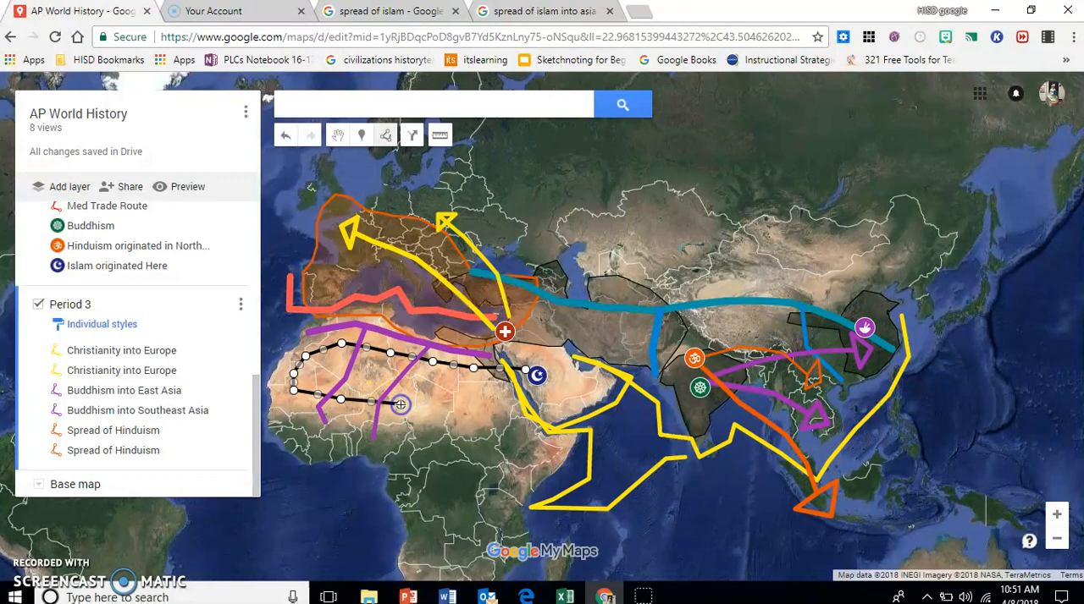
double_click(476, 399)
left_click(473, 387)
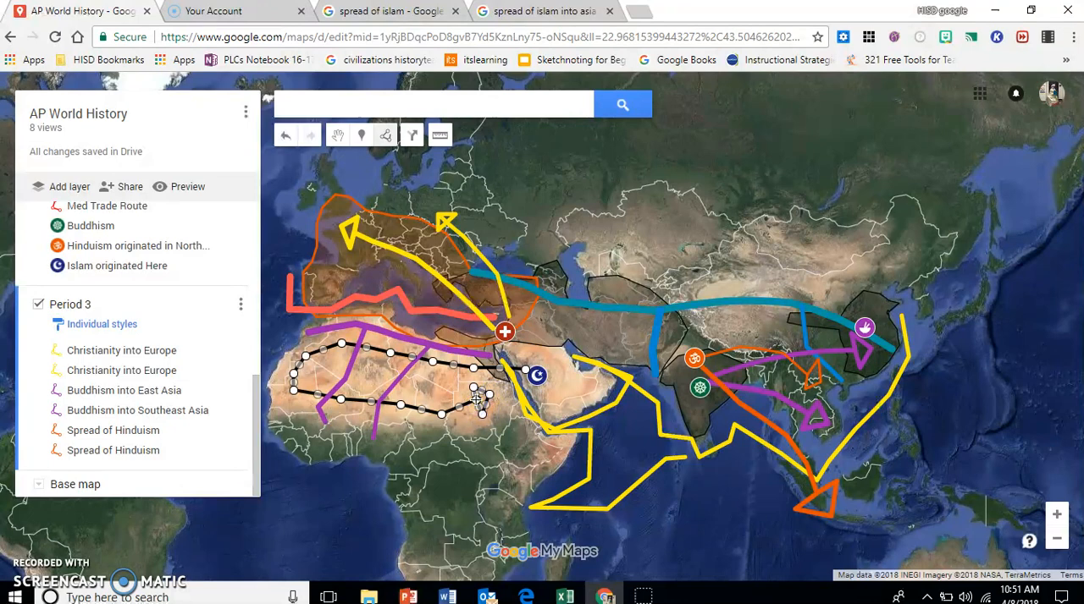
double_click(479, 403)
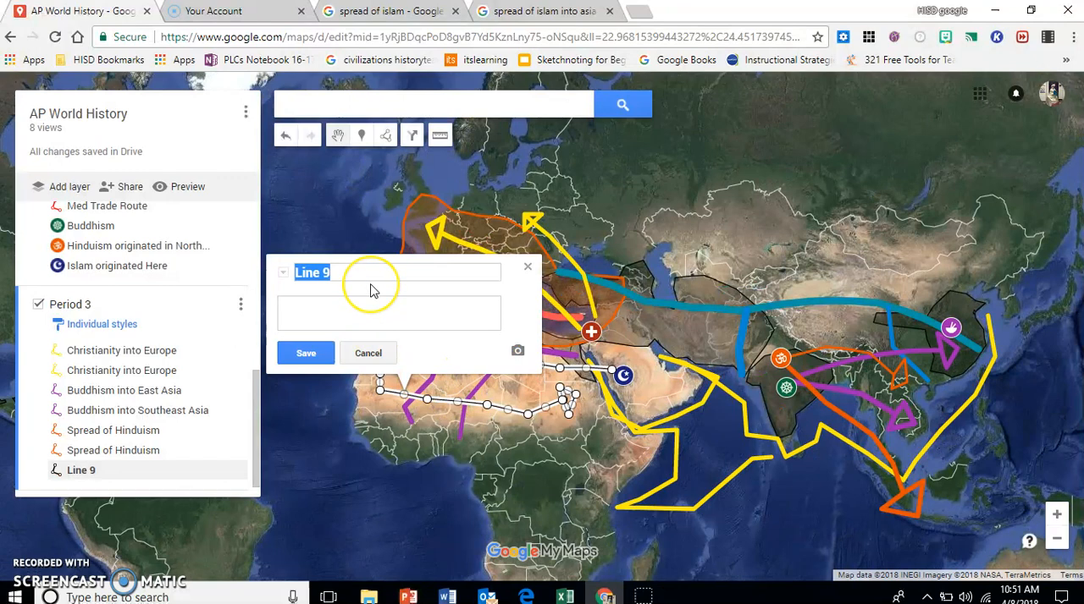
Step: Name the arrow looping through Africa "Spread of Islam into Africa"
type("Spread of")
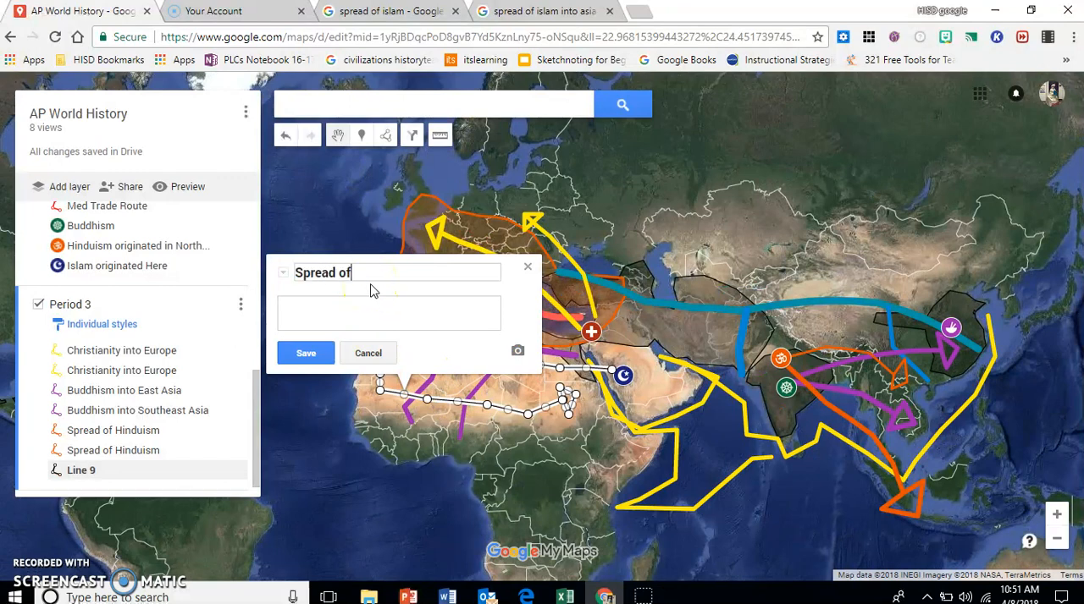
type(" Islam into Africa")
left_click(305, 353)
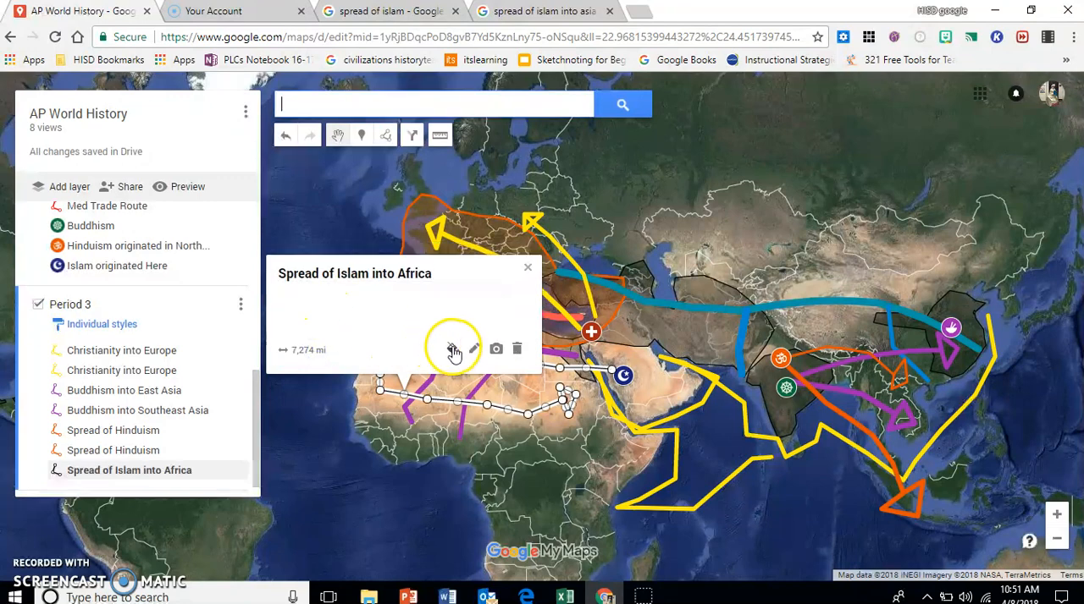
Step: Style the Islam into Africa arrow dark blue with a slightly thicker line width
left_click(453, 350)
left_click(598, 353)
left_click_drag(488, 421, 506, 426)
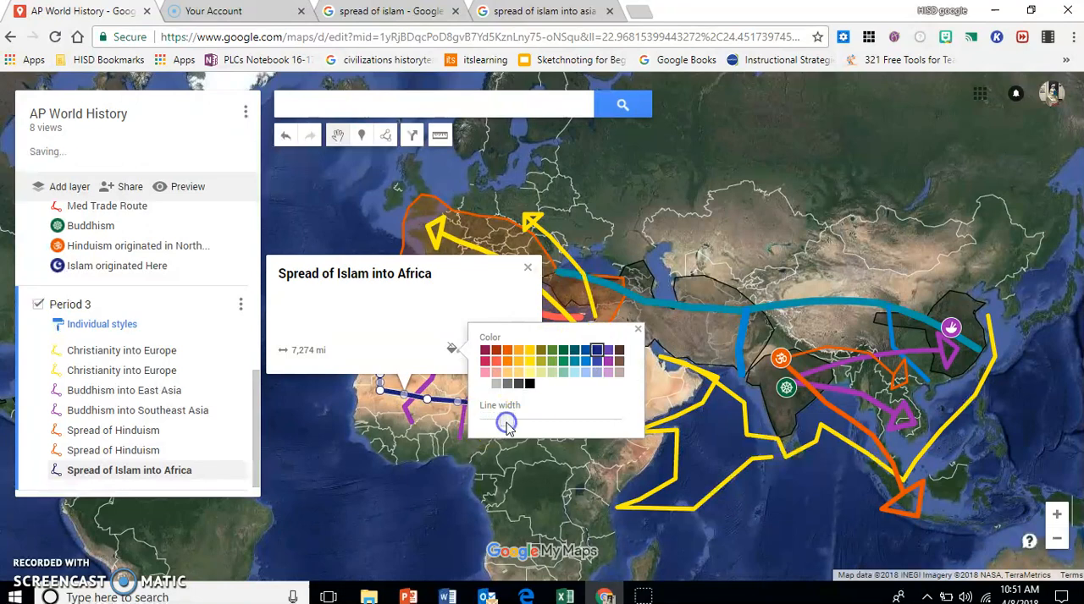
left_click(639, 330)
left_click(527, 267)
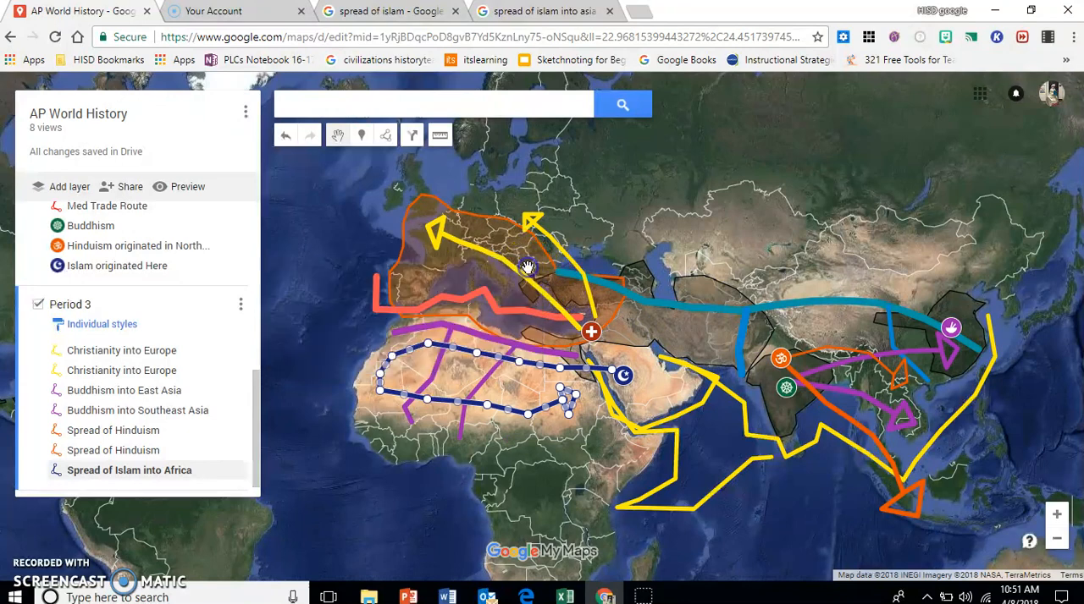
Step: Draw an arrow-shaped line from the Islam marker northwest across the Mediterranean, ending with an arrowhead in Spain
left_click(387, 138)
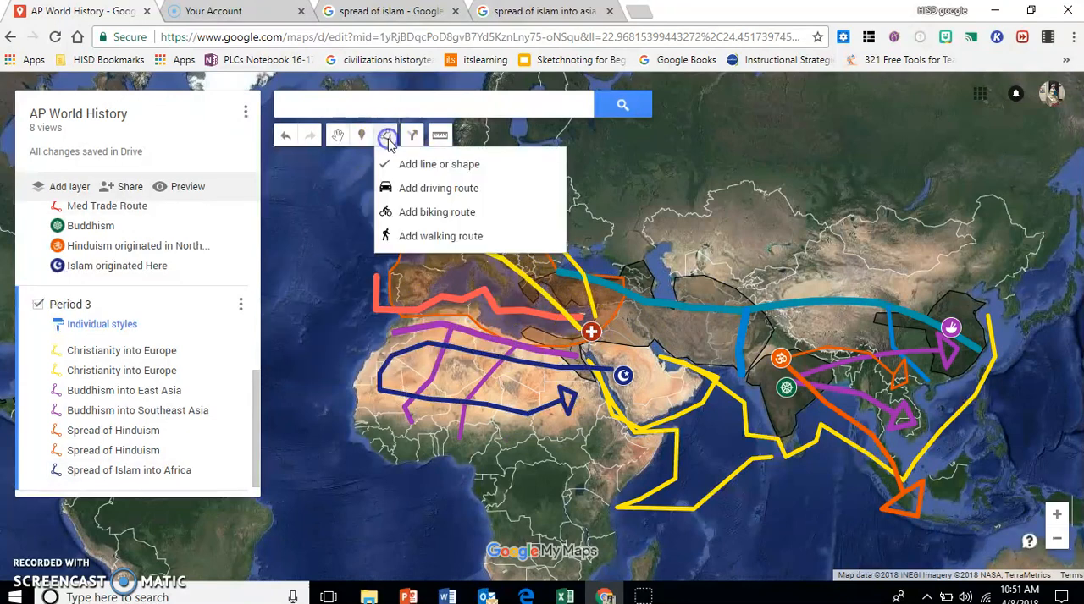
left_click(395, 166)
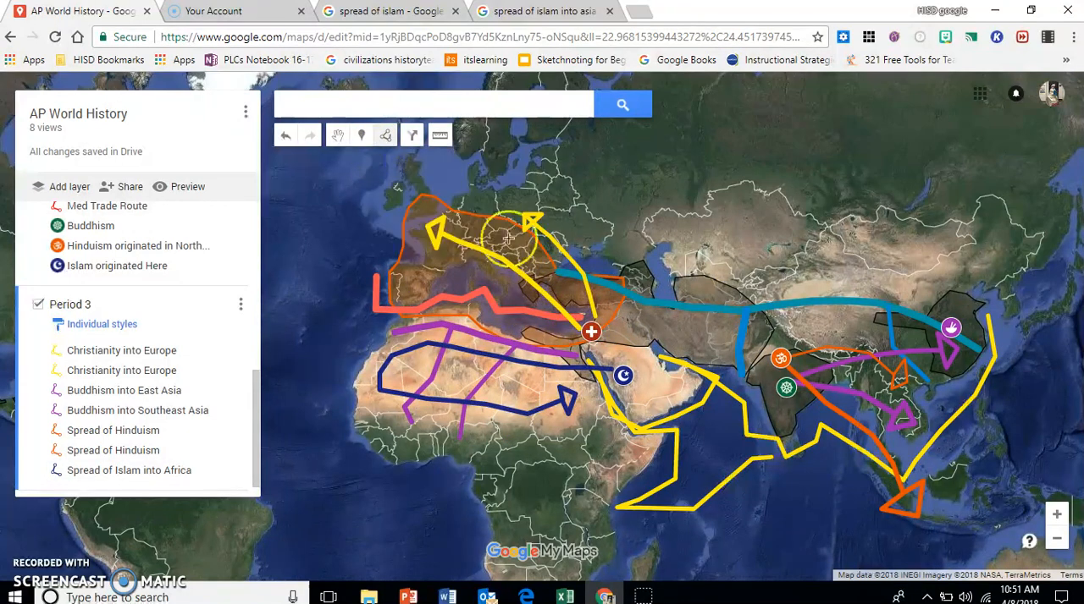
left_click(614, 361)
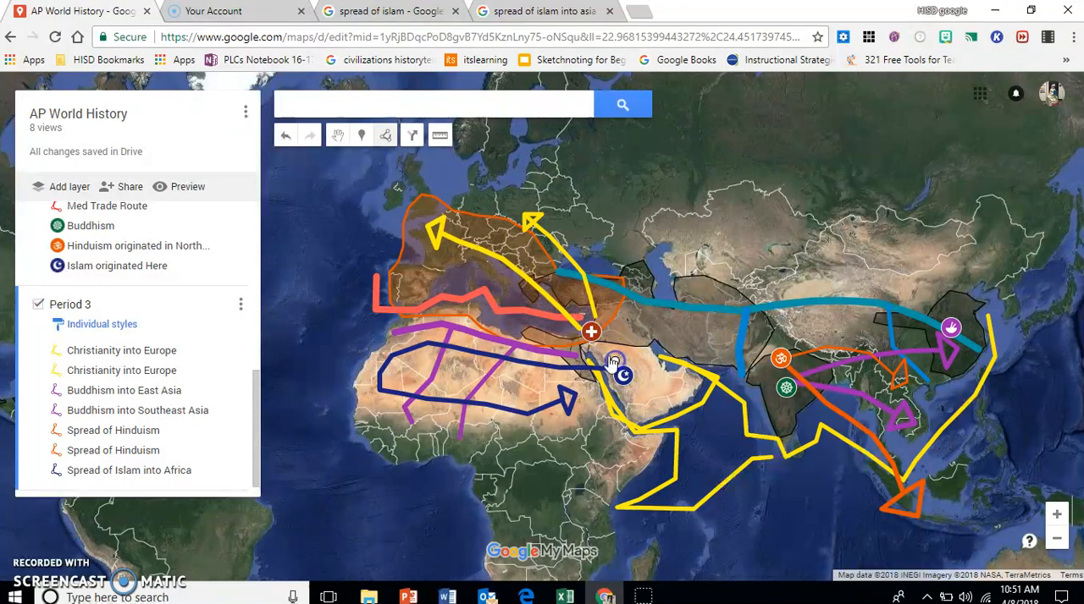
left_click(568, 332)
left_click(501, 319)
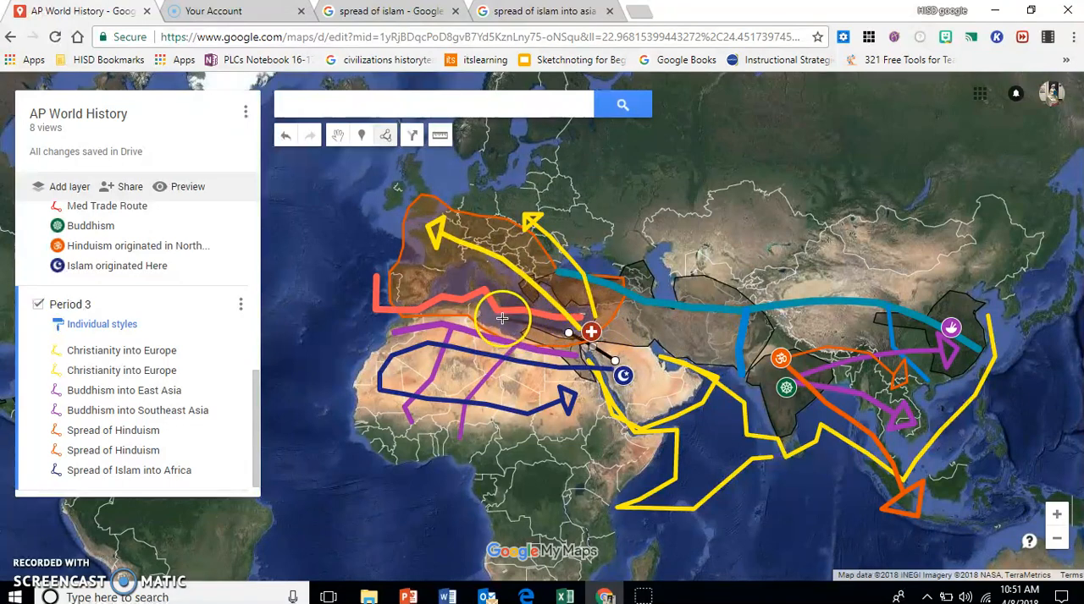
left_click(419, 305)
double_click(413, 294)
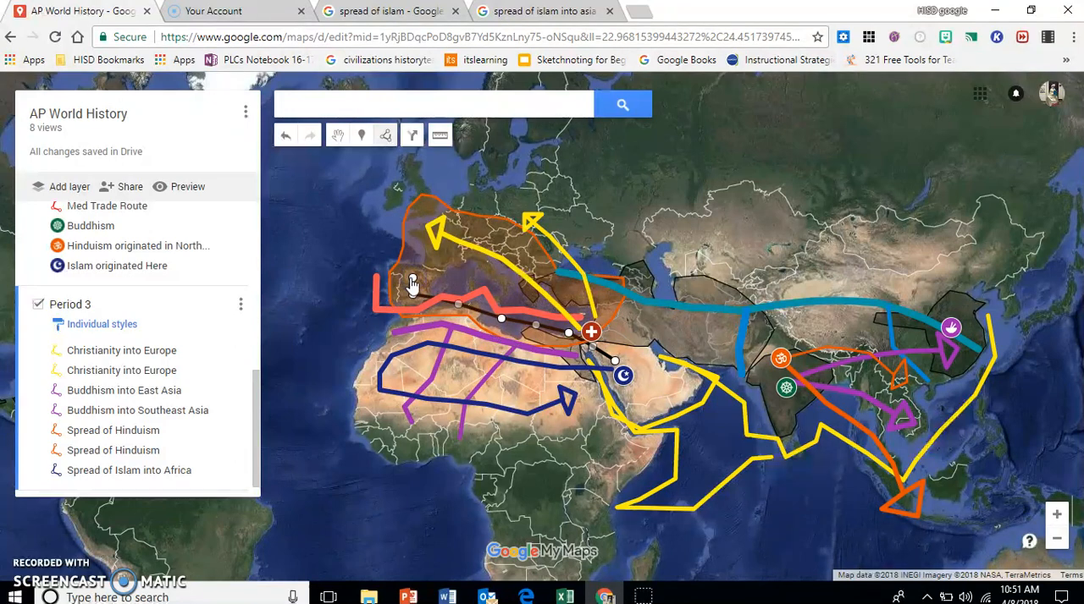
left_click(402, 276)
left_click(425, 274)
left_click(413, 275)
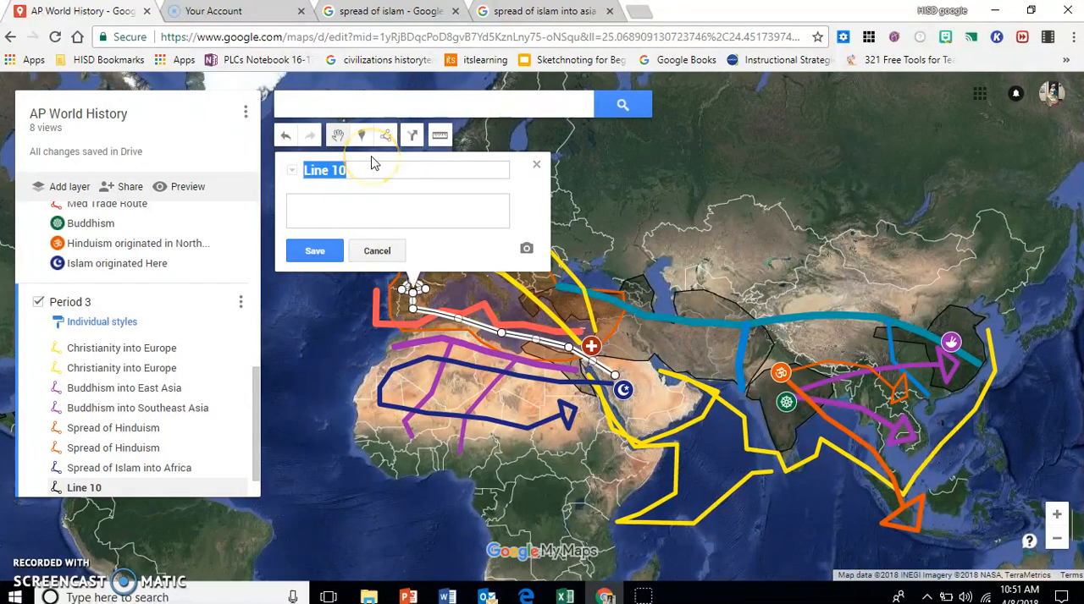
Step: Name the arrow into Spain "Spread of Islam" and style it dark blue with a slightly thicker line width
type("Spread of Islam")
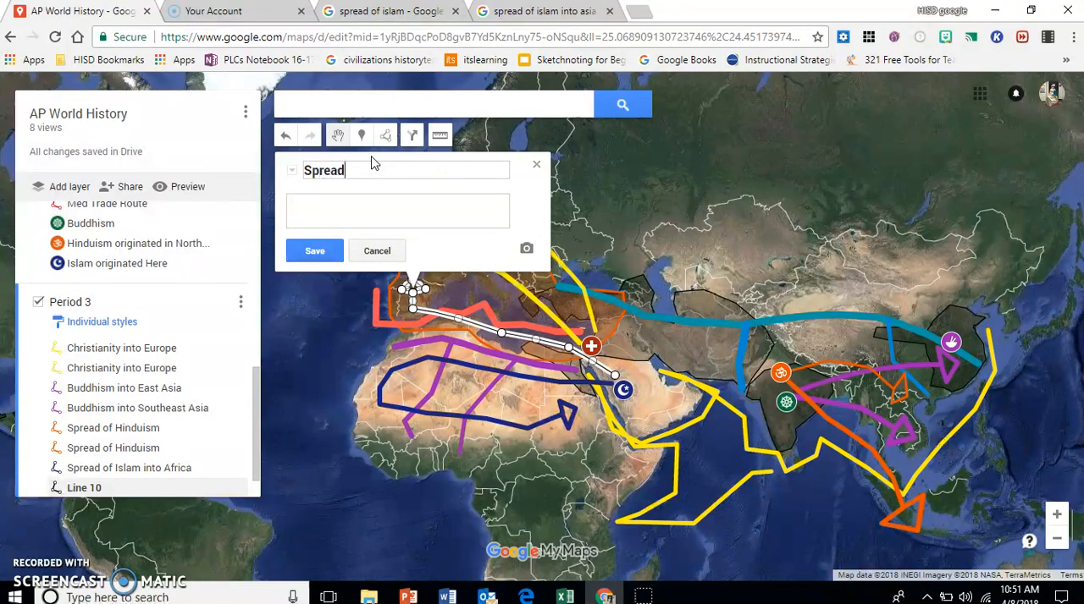
left_click(314, 250)
left_click(461, 245)
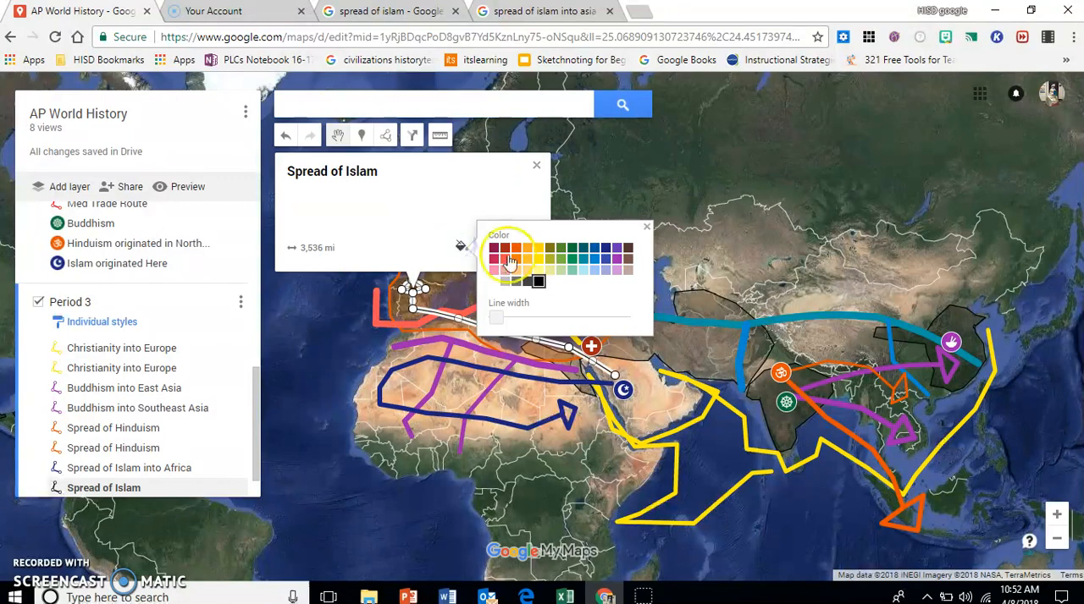
left_click(606, 251)
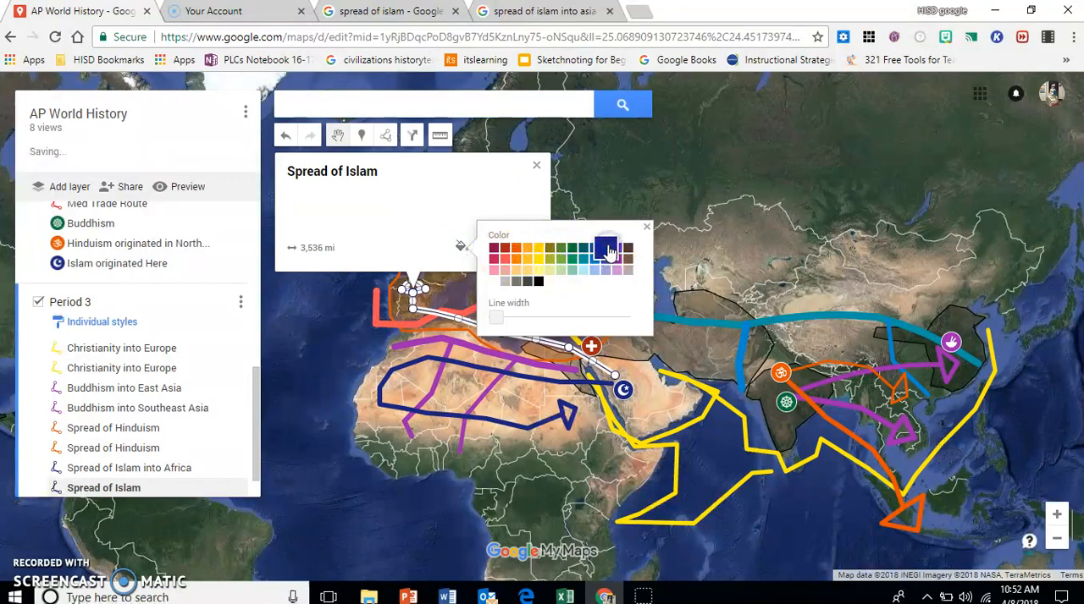
left_click_drag(502, 319, 511, 320)
left_click(649, 233)
left_click(535, 165)
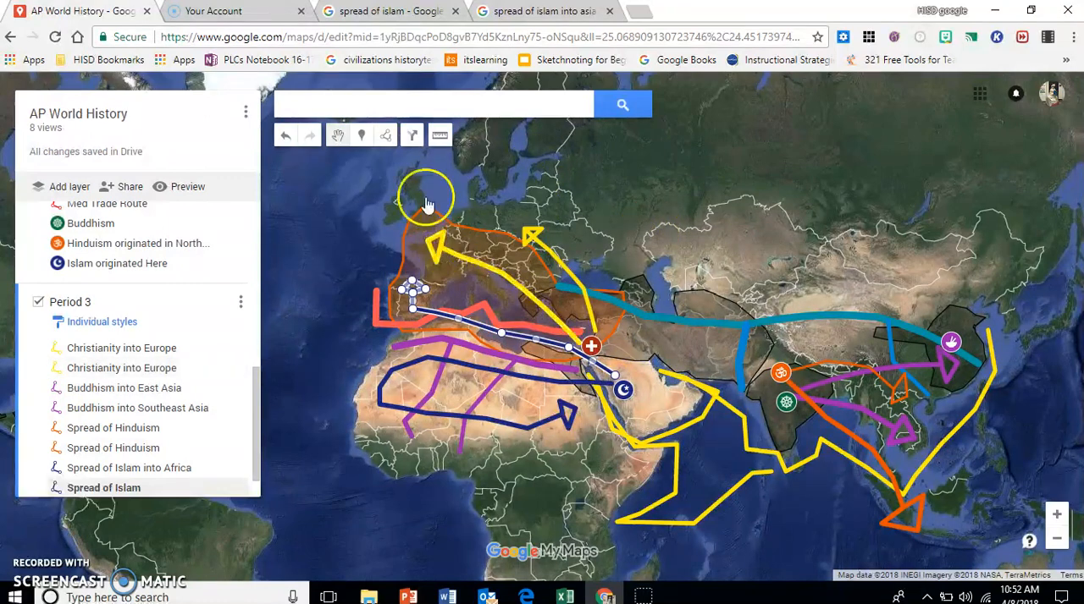
Step: Draw an arrow-shaped line from the Islam marker east across Persia and northern India, ending with an arrowhead in Southeast Asia
left_click(385, 136)
left_click(417, 169)
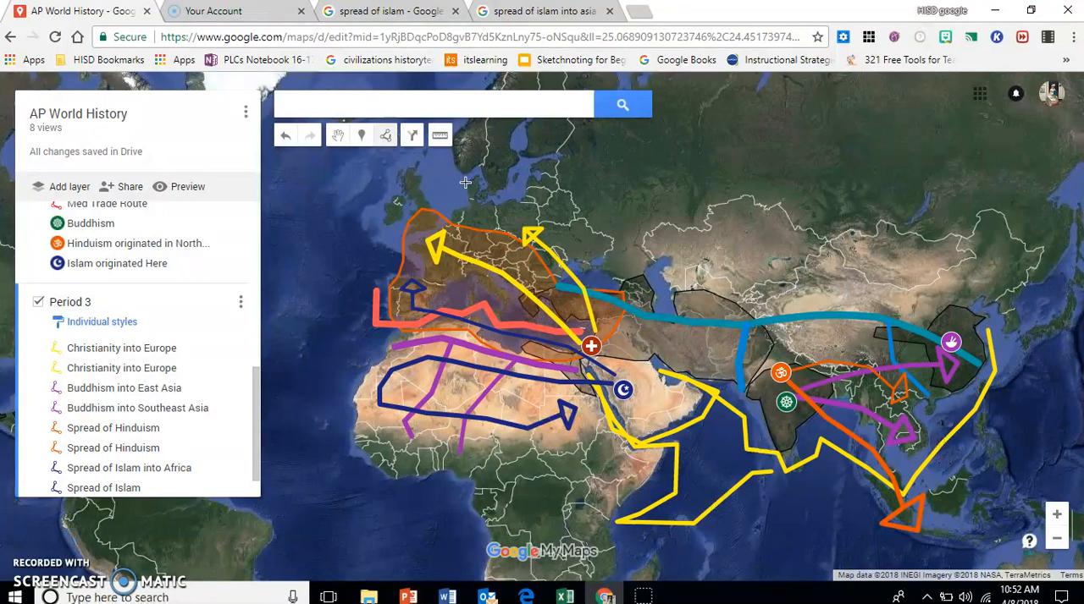
left_click(632, 376)
left_click(666, 349)
left_click(714, 349)
left_click(741, 352)
left_click(768, 357)
left_click(813, 374)
left_click(813, 377)
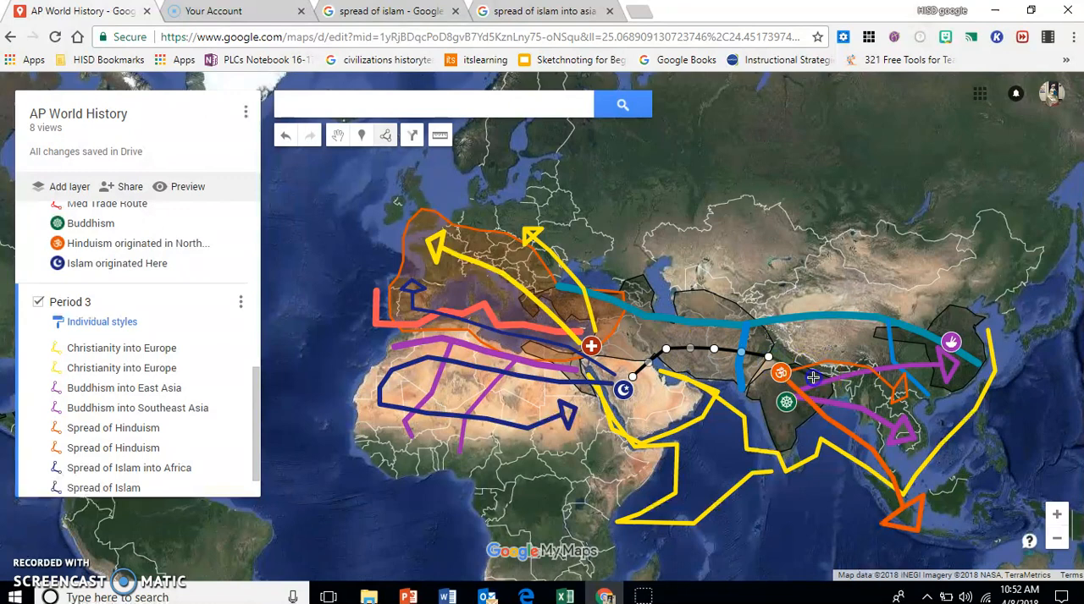
left_click(867, 358)
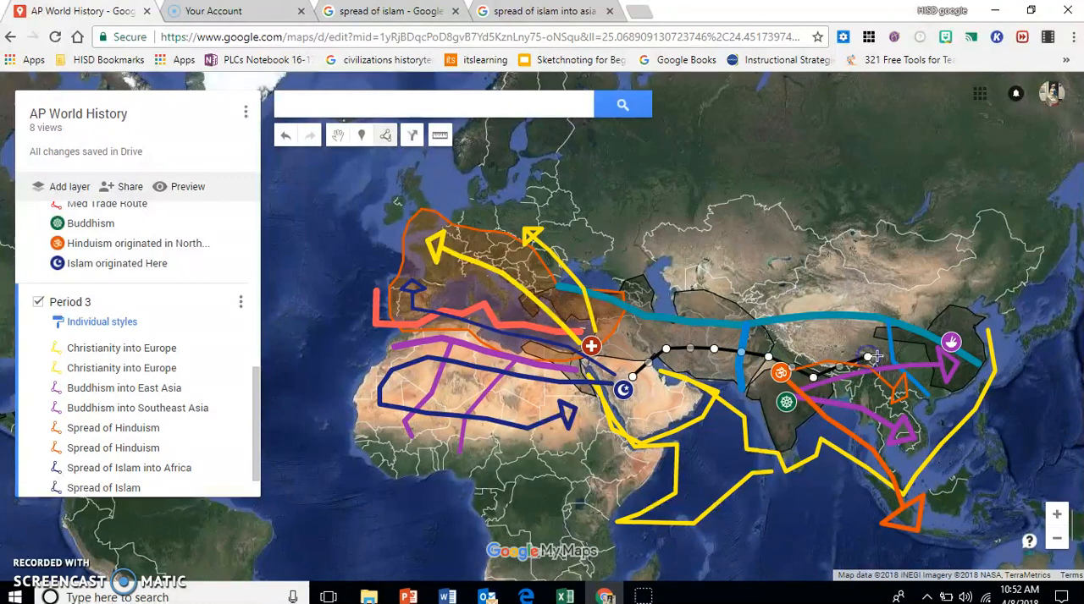
left_click(861, 408)
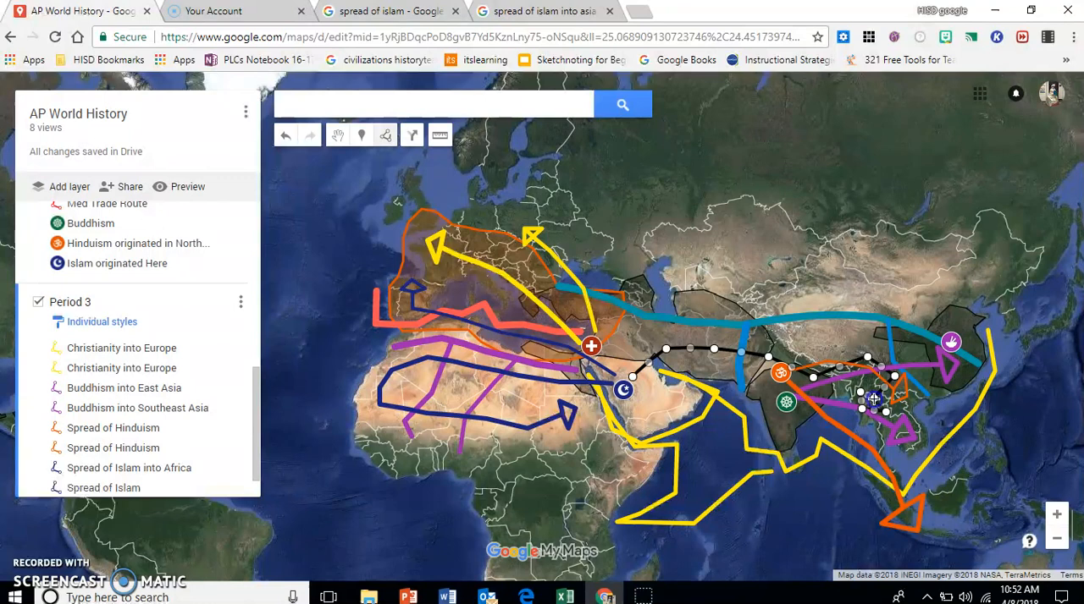
double_click(876, 409)
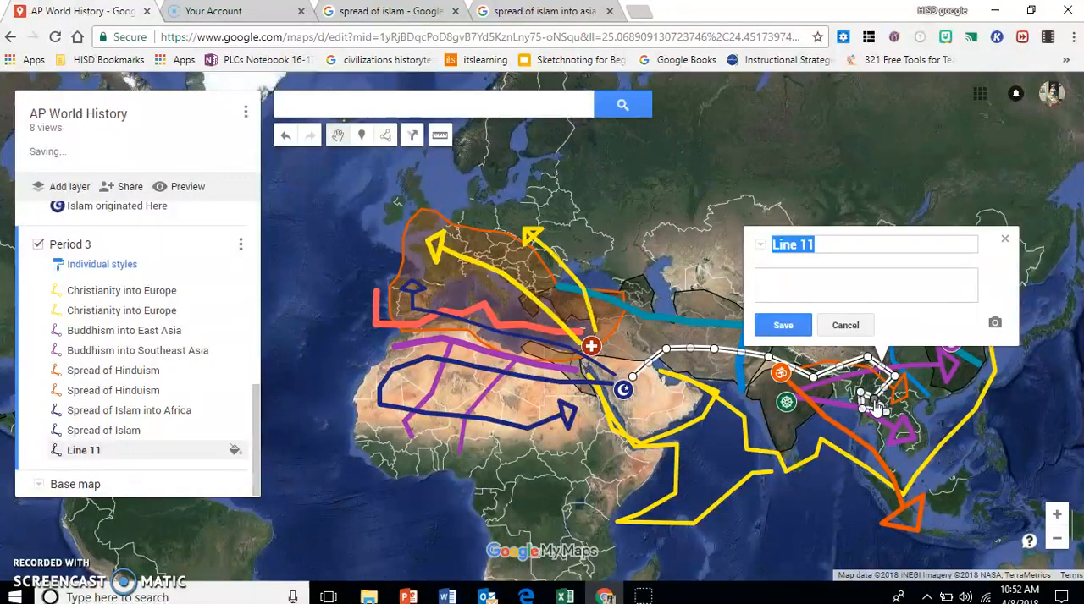
Step: Name the arrow running east from Arabia "Spread of Islam into Asia"
type("Spre")
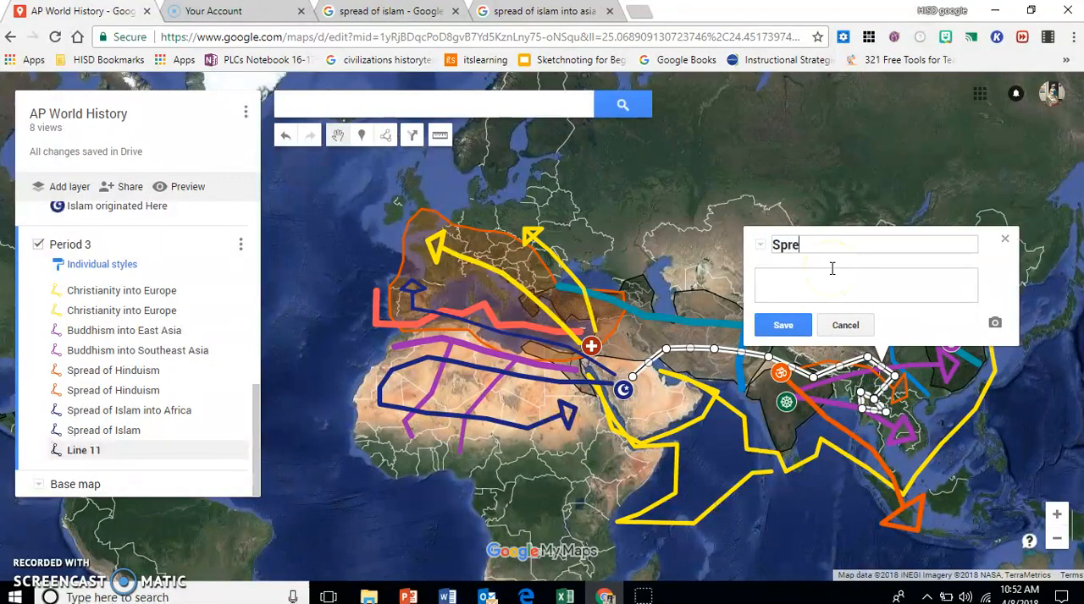
type("ad of Islam into Asia")
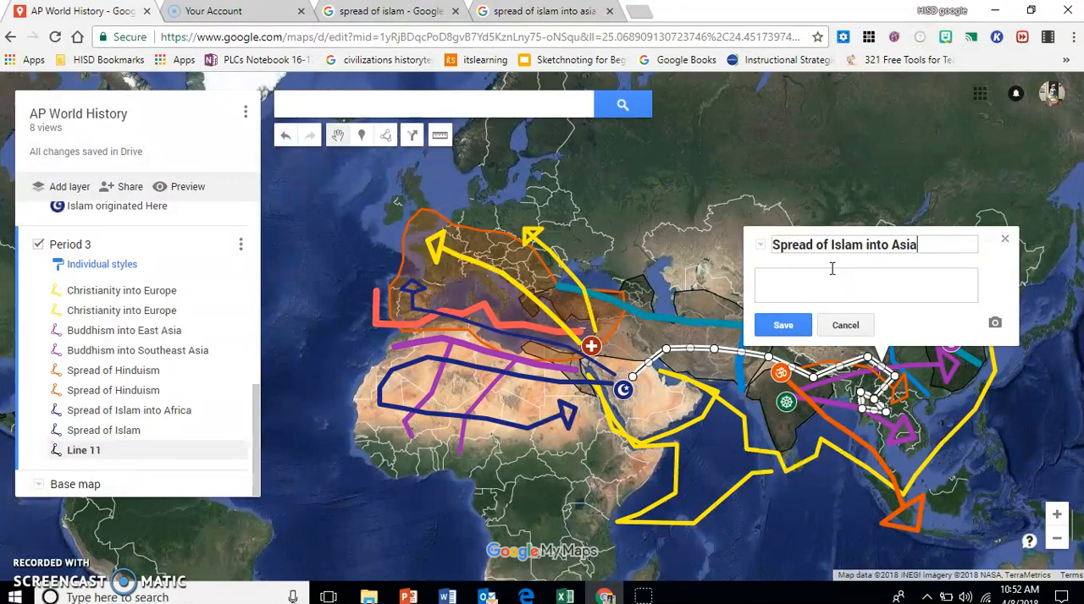
left_click(782, 325)
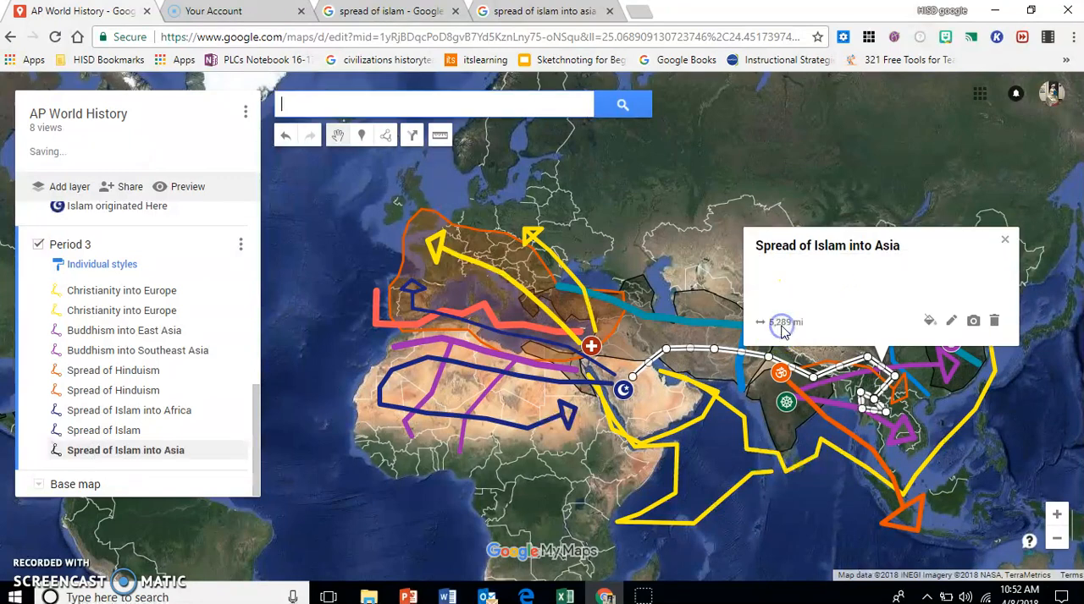
Step: Style the Islam into Asia arrow dark blue with a slightly thicker line width
left_click(928, 319)
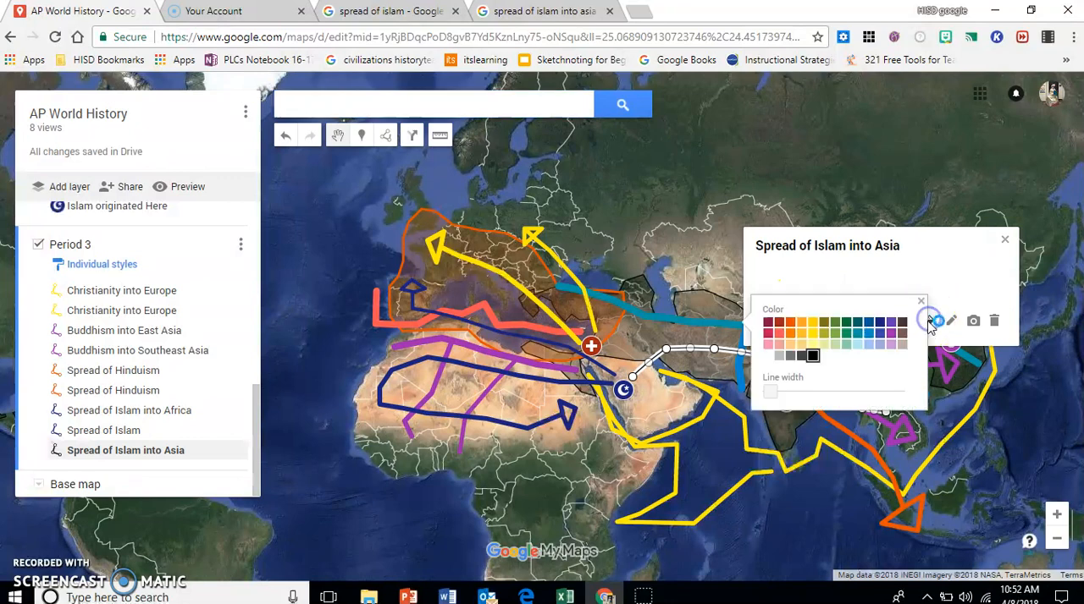
left_click(880, 326)
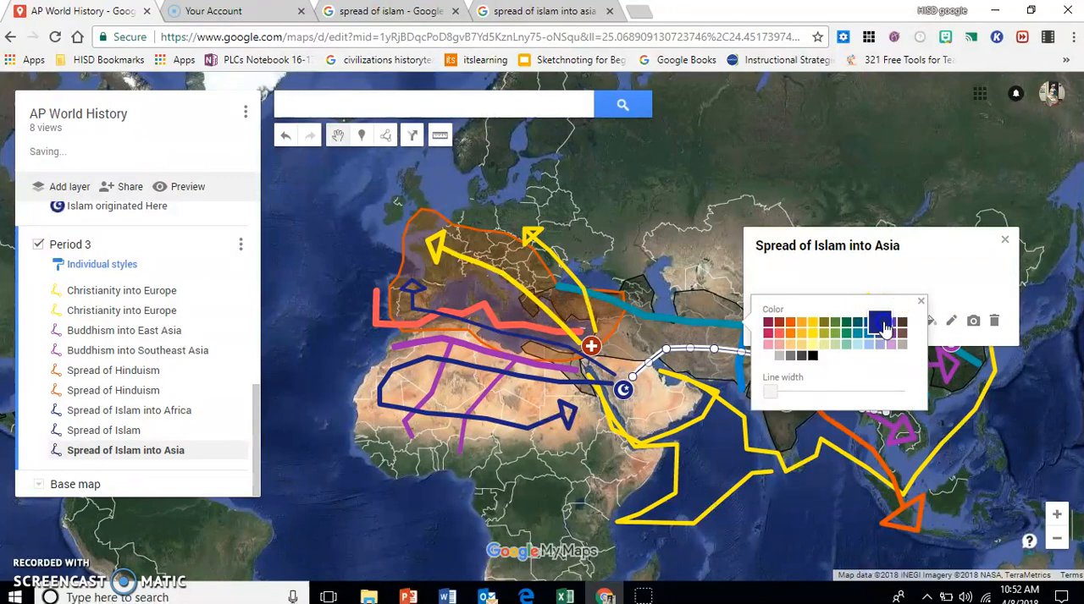
left_click_drag(771, 392, 790, 395)
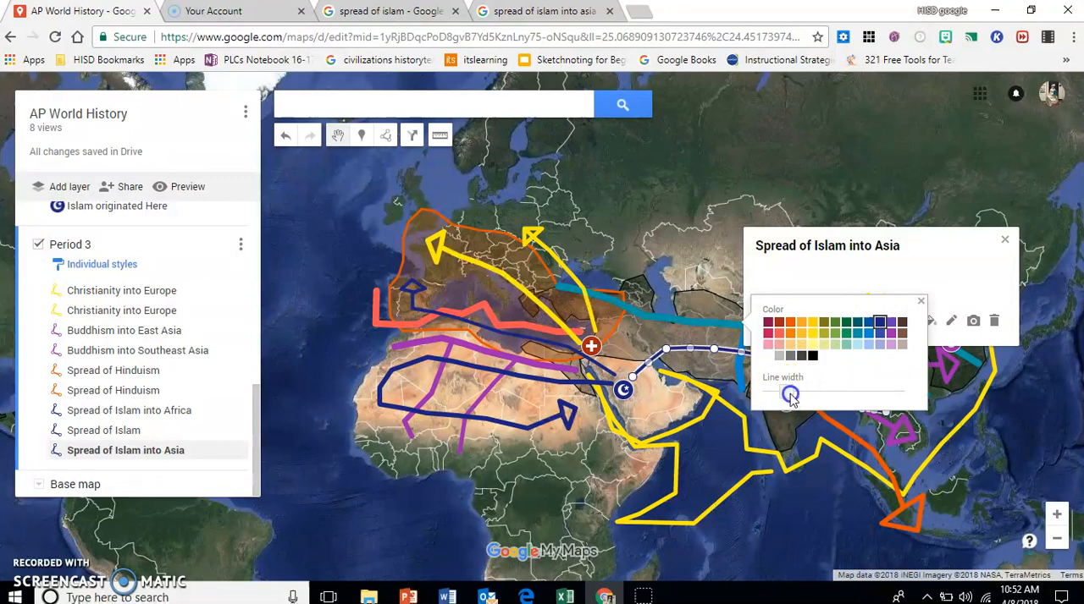
left_click(920, 302)
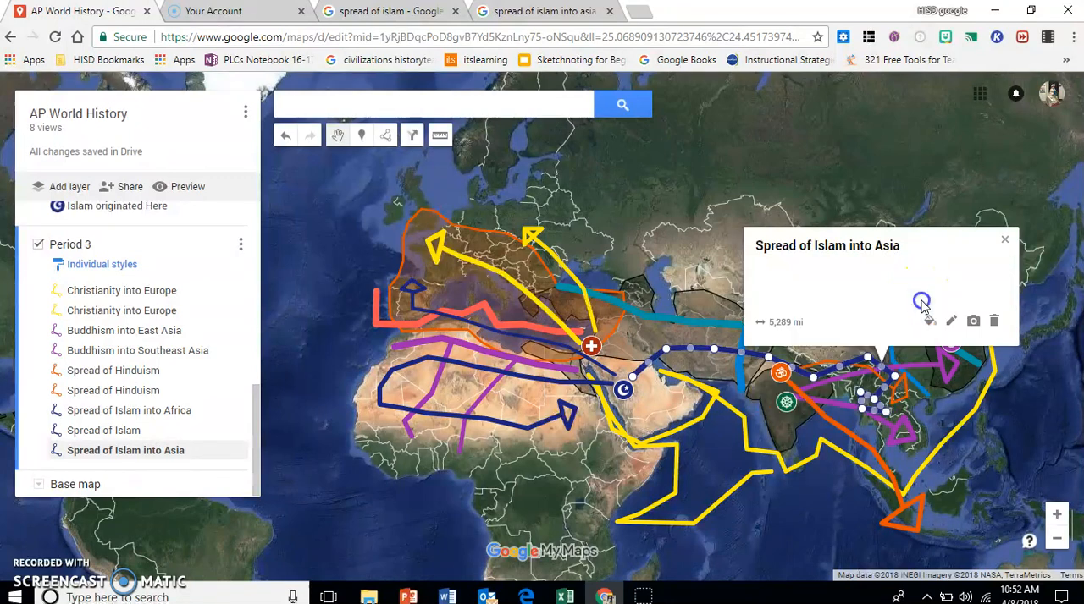
left_click(1004, 240)
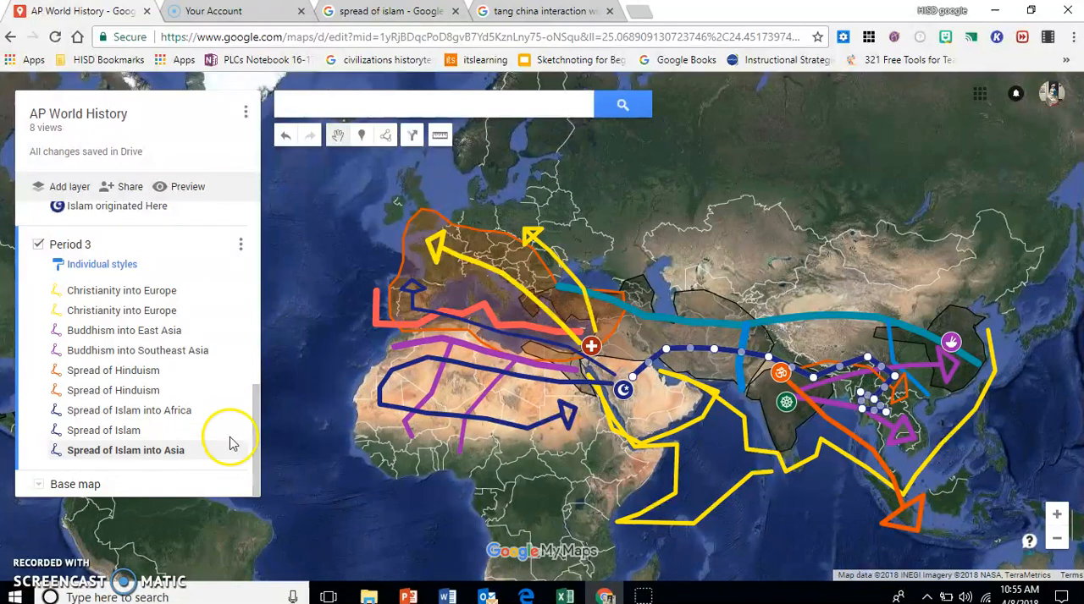
Step: Hide the Period 2 layer and dismiss the info card of the Islam into Asia arrow
left_click_drag(259, 427, 242, 223)
left_click(39, 256)
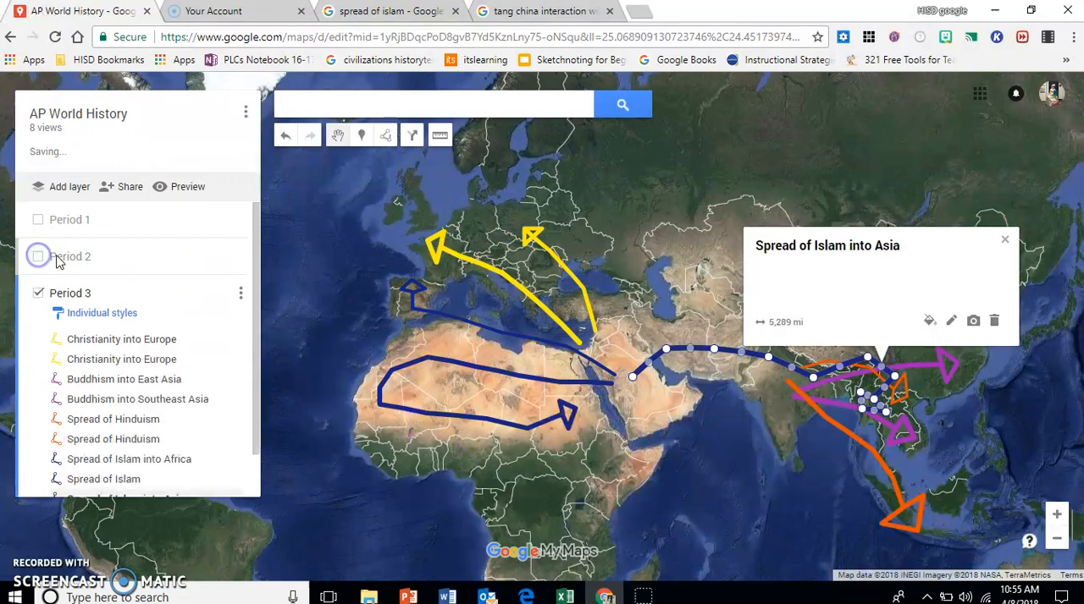
left_click(1004, 240)
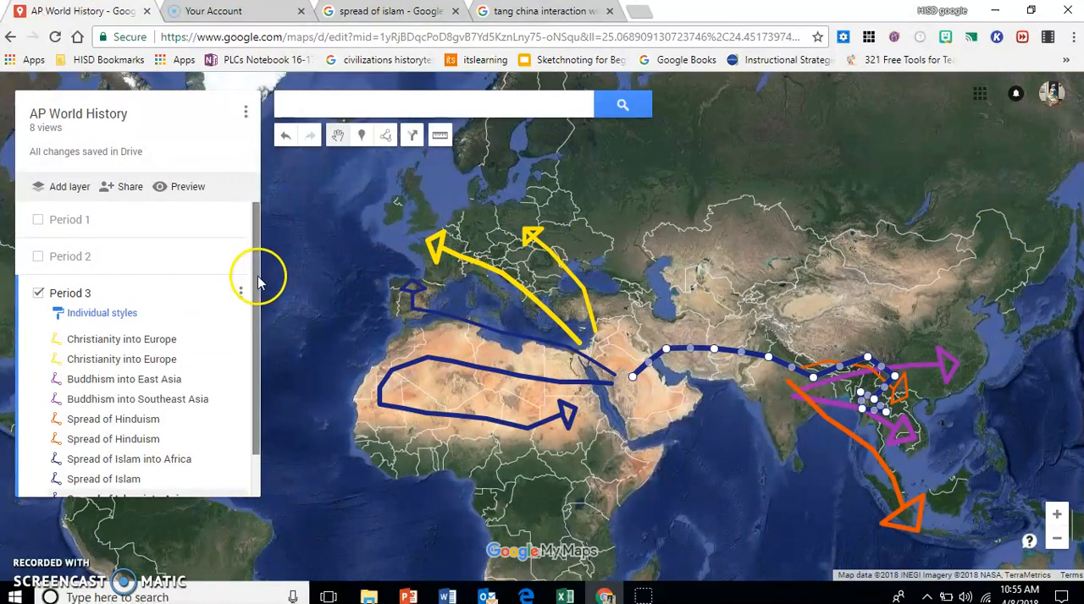
scroll(254, 338, "down", 2)
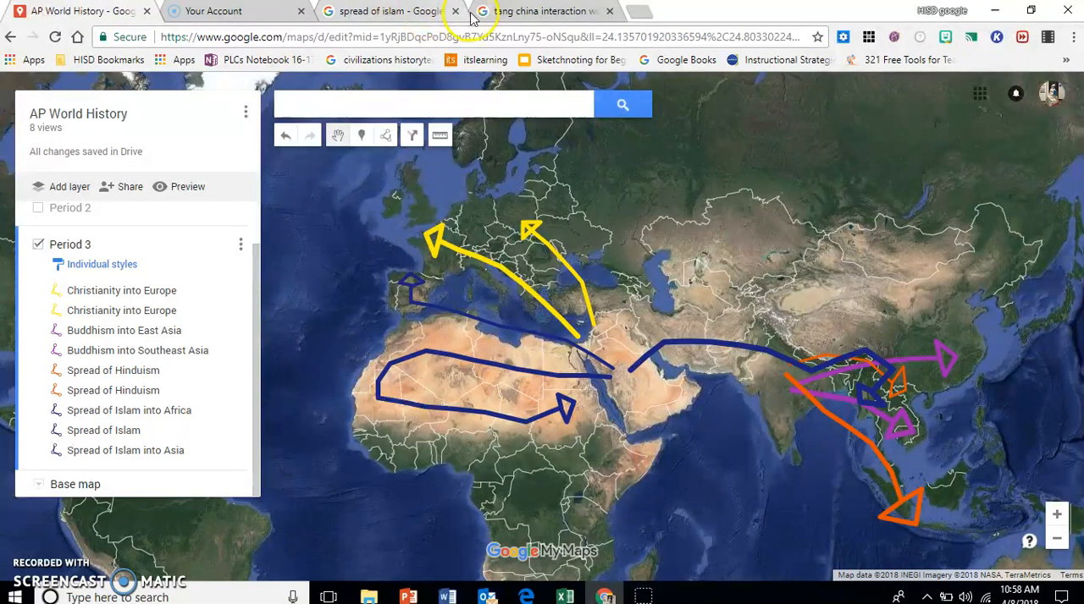
Step: Using the States and Empires in 800 CE map as reference, start the Abbasid Caliphate outline along North Africa's coast to Morocco and back to Egypt
left_click(502, 12)
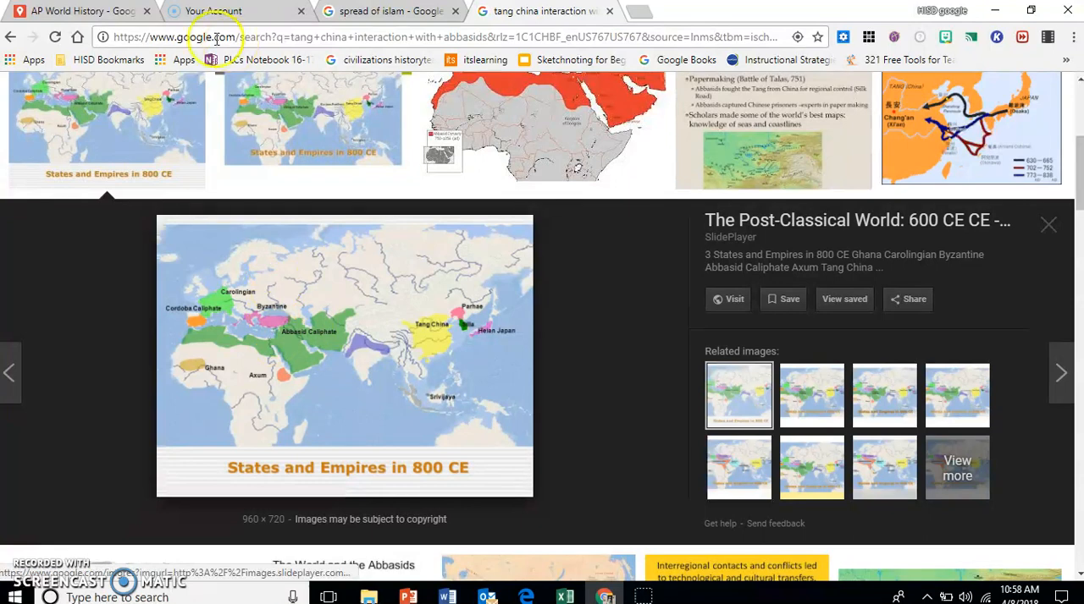
left_click(108, 10)
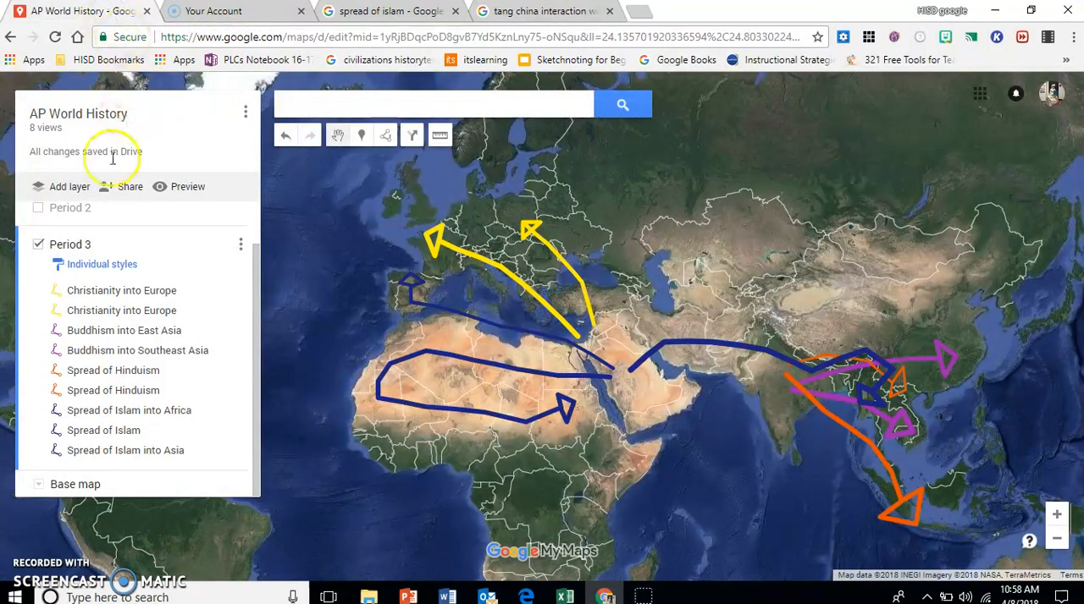
left_click(387, 138)
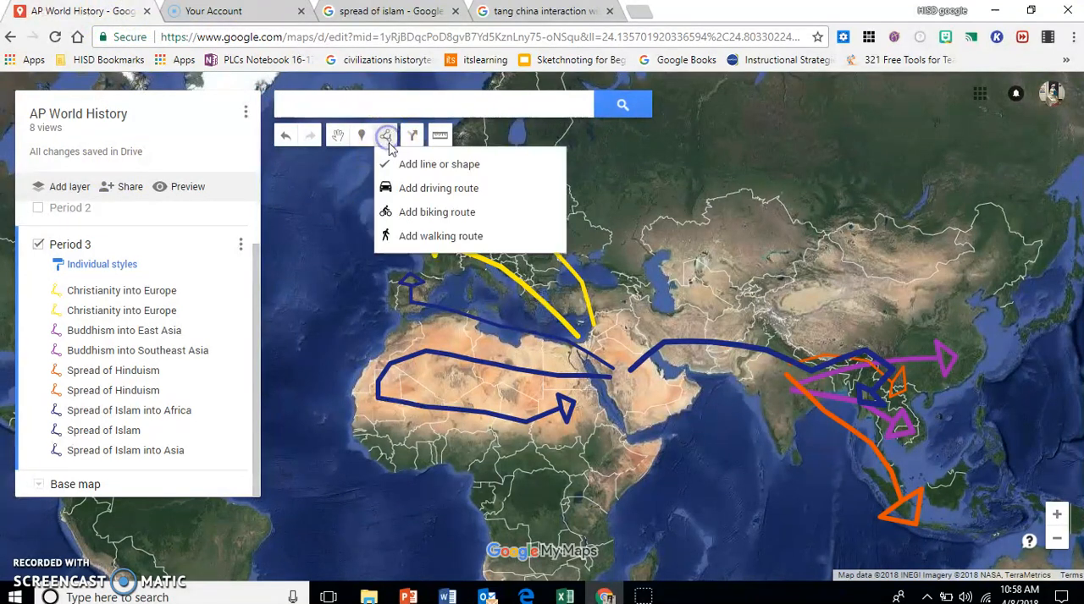
left_click(391, 166)
left_click(571, 347)
left_click(539, 339)
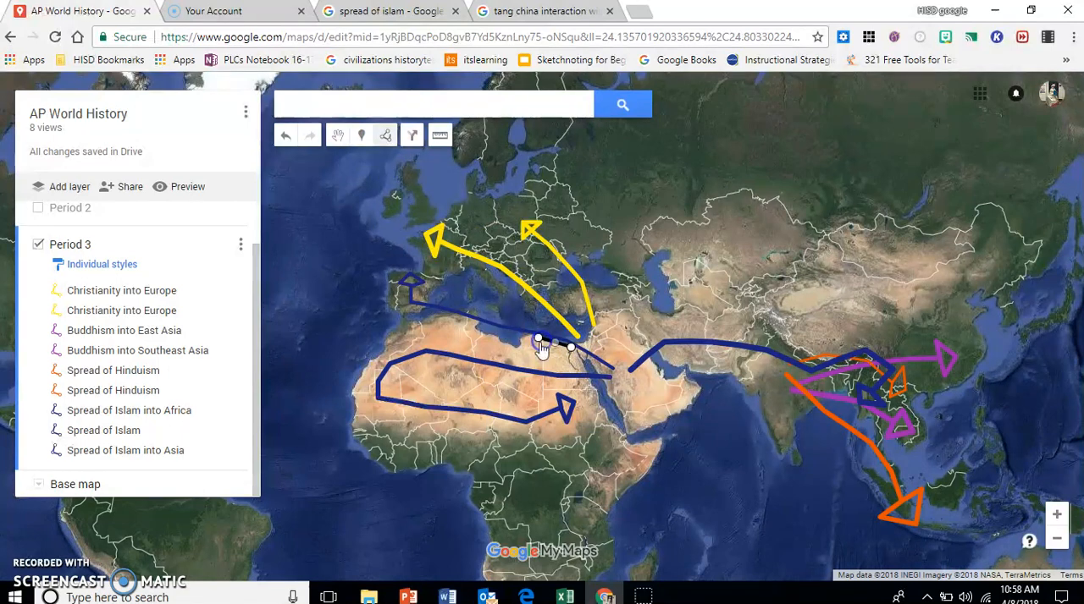
left_click(494, 339)
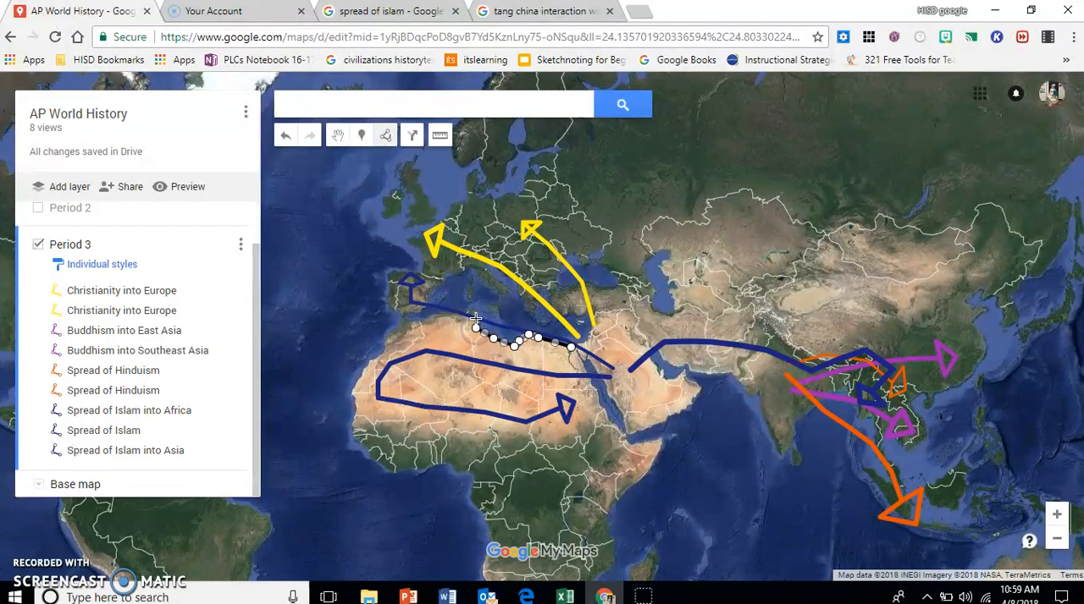
left_click(476, 320)
left_click(462, 309)
left_click(411, 325)
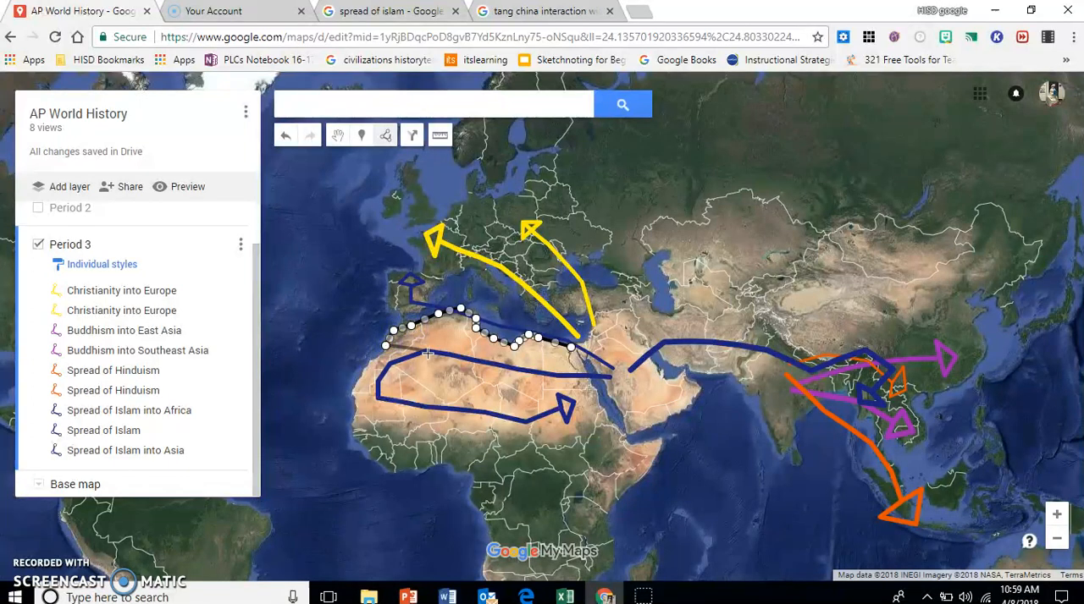
left_click(427, 352)
left_click(483, 368)
left_click(573, 382)
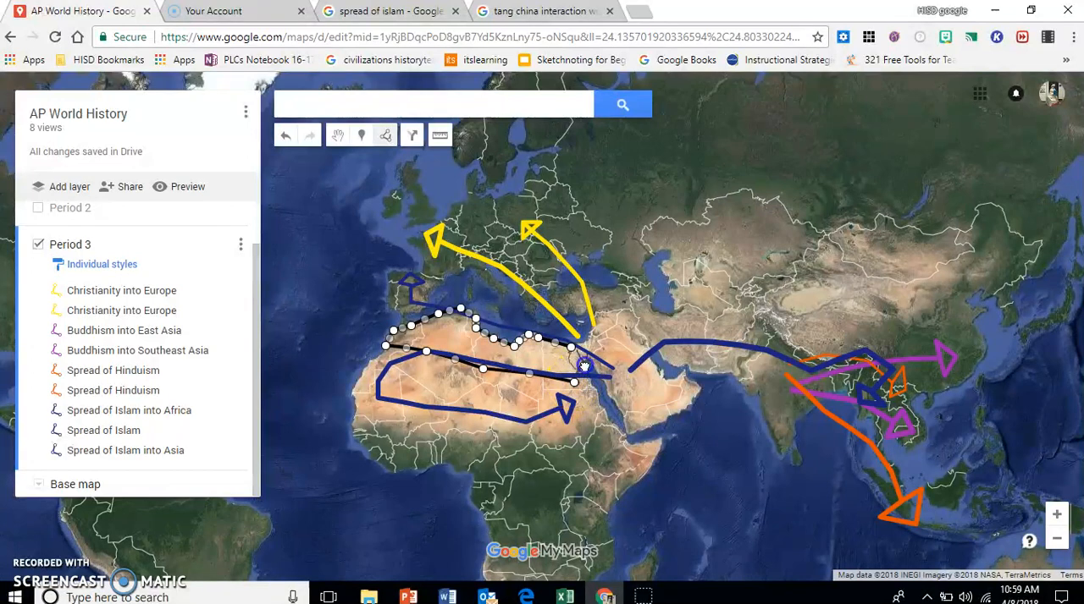
Step: Continue the Abbasid outline down the Red Sea and around the Arabian Peninsula's coast to the head of the Persian Gulf
left_click(590, 363)
left_click(608, 393)
left_click(614, 401)
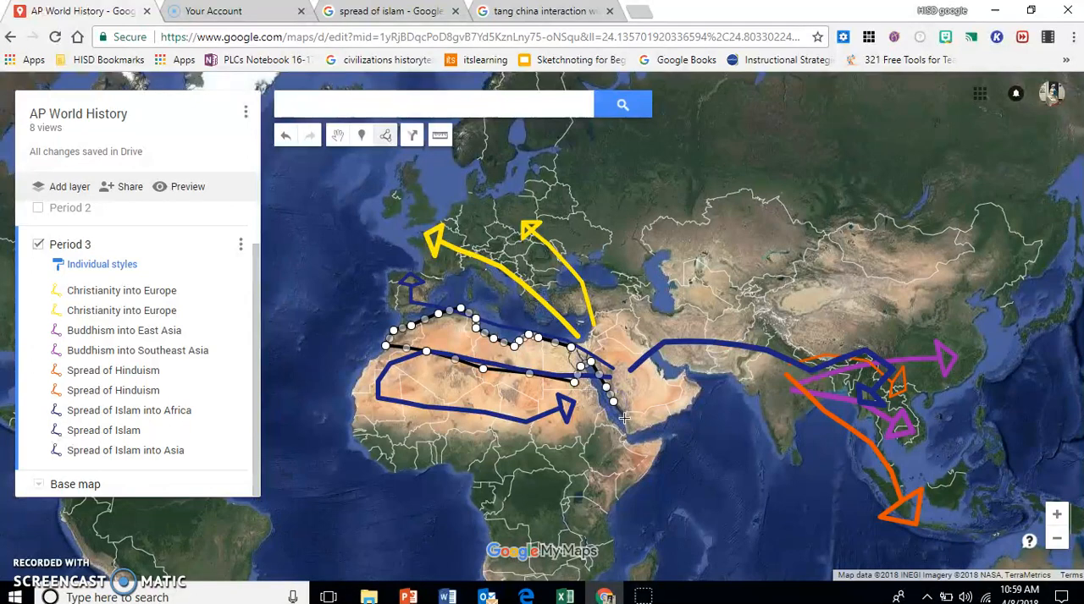
left_click(625, 423)
left_click(628, 435)
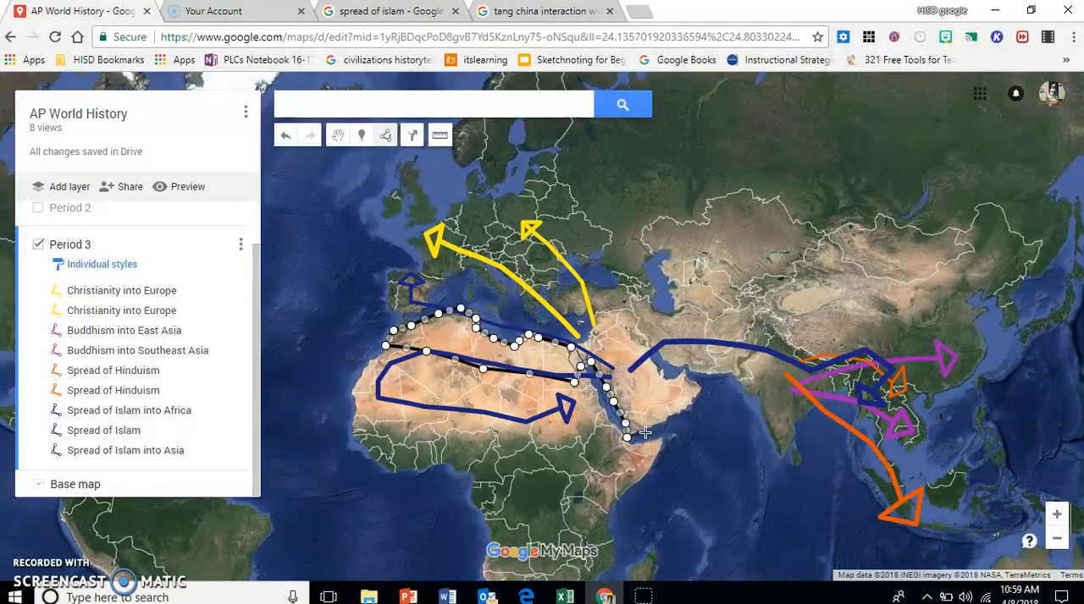
left_click(652, 426)
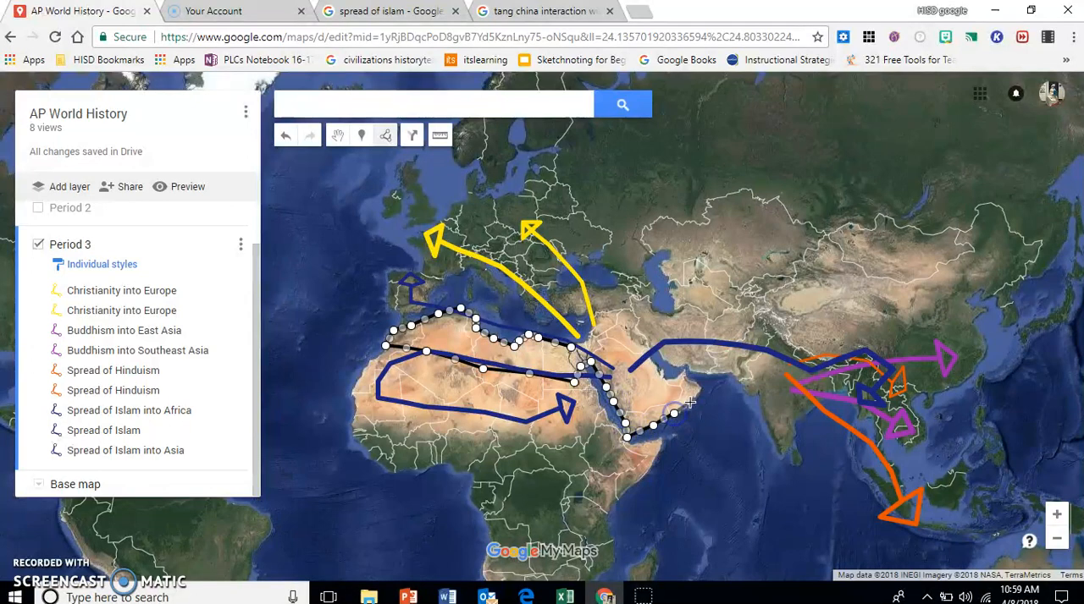
left_click(695, 395)
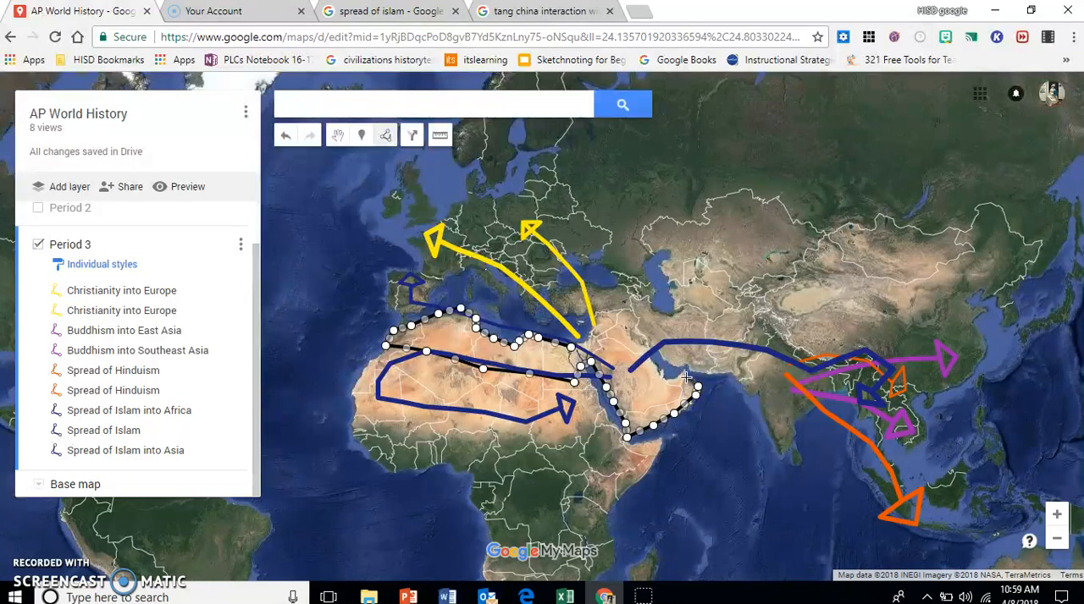
left_click(670, 379)
left_click(648, 354)
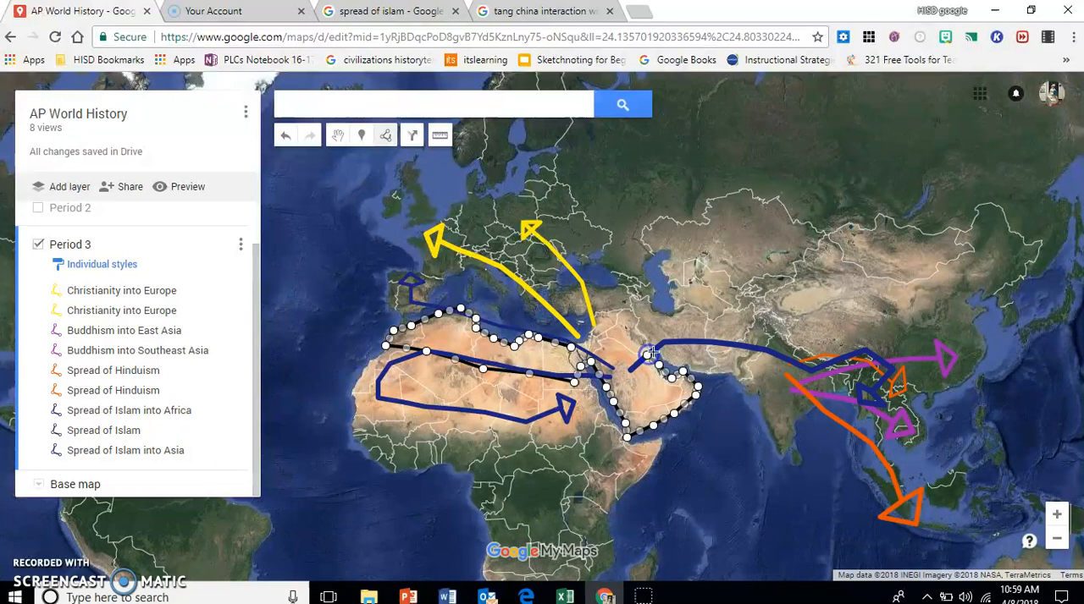
Step: Extend the Abbasid outline along Iran's southern coast, north through Pakistan and around Central Asia to the Caspian Sea
left_click(663, 354)
left_click(708, 372)
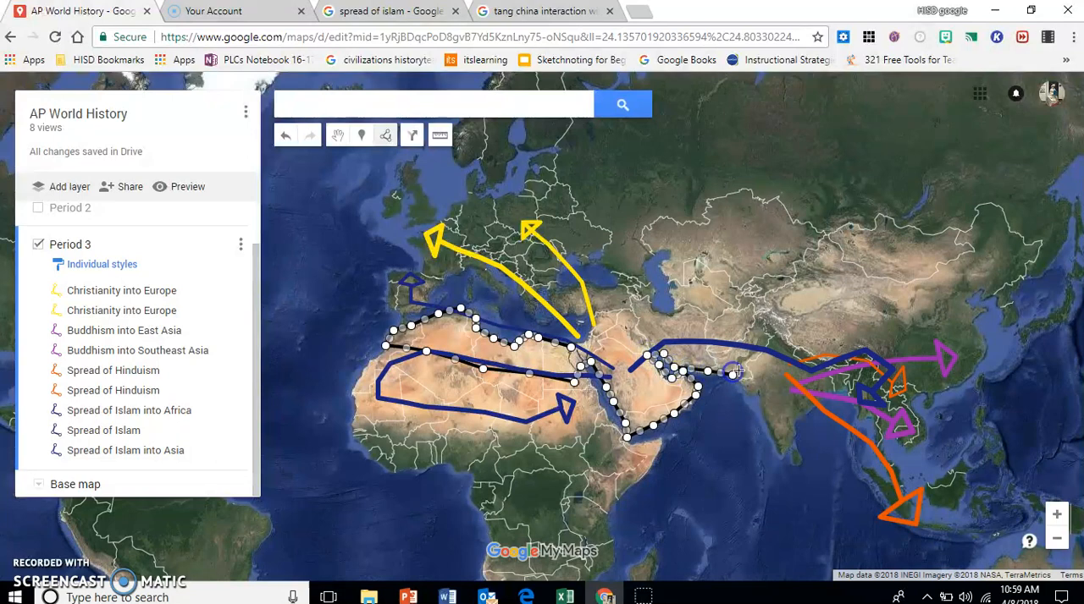
left_click(745, 360)
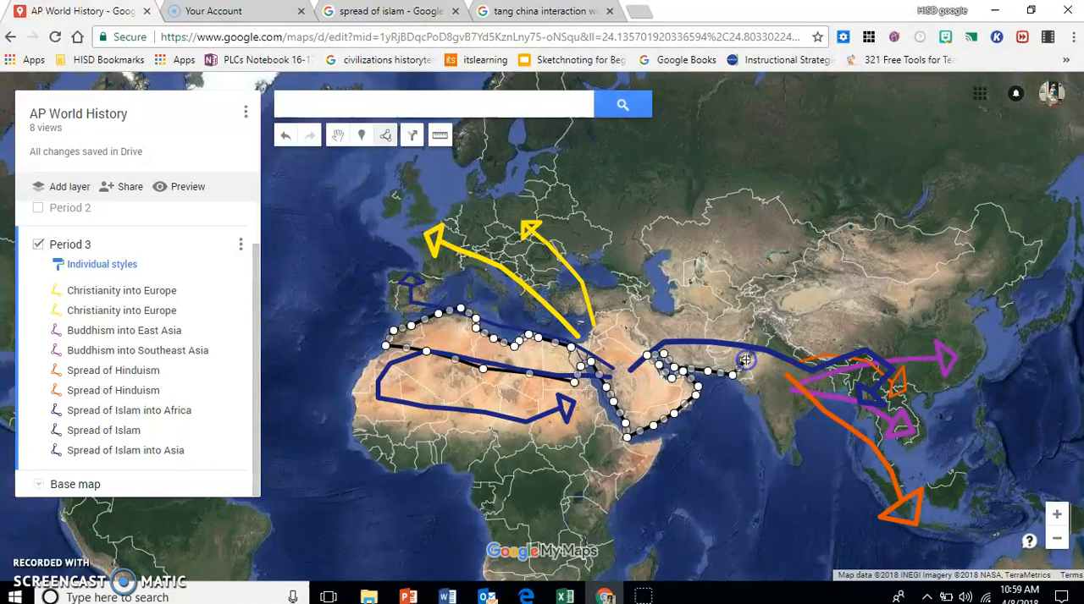
left_click(775, 317)
left_click(773, 296)
left_click(766, 278)
left_click(740, 270)
left_click(713, 267)
left_click(673, 275)
left_click(671, 295)
left_click(672, 311)
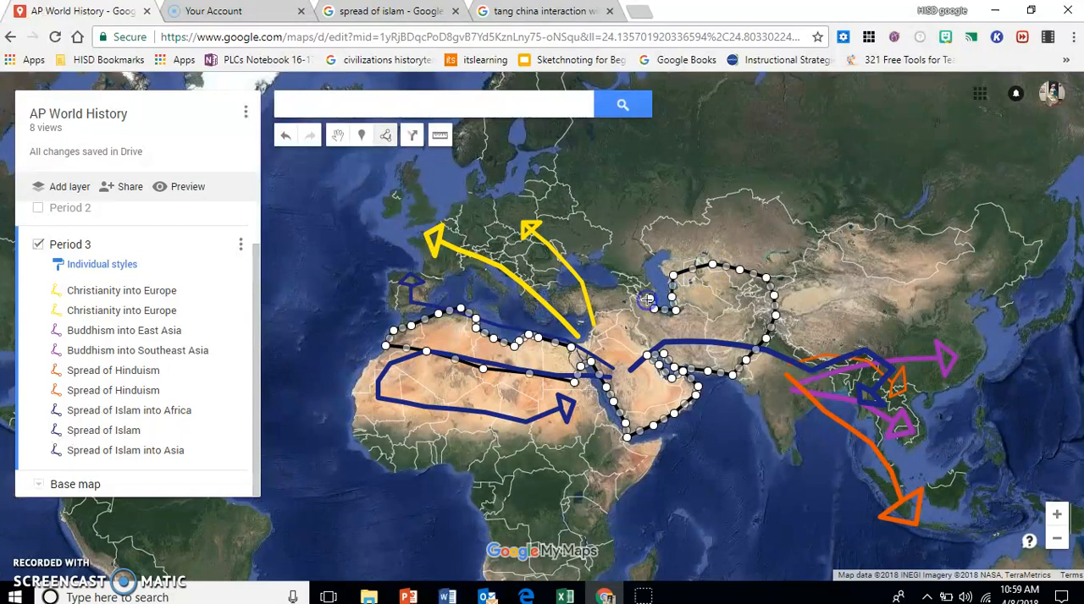
Step: Check the 800 CE reference map, then close the Abbasid outline from the Caspian through eastern Turkey and the Levant back to Egypt
left_click(559, 10)
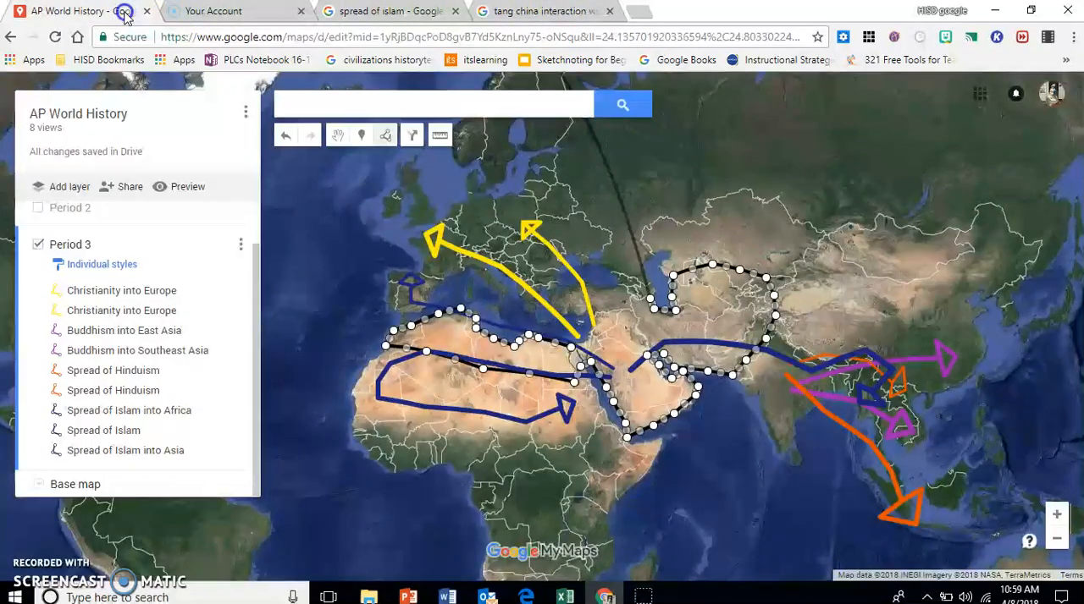
left_click(123, 11)
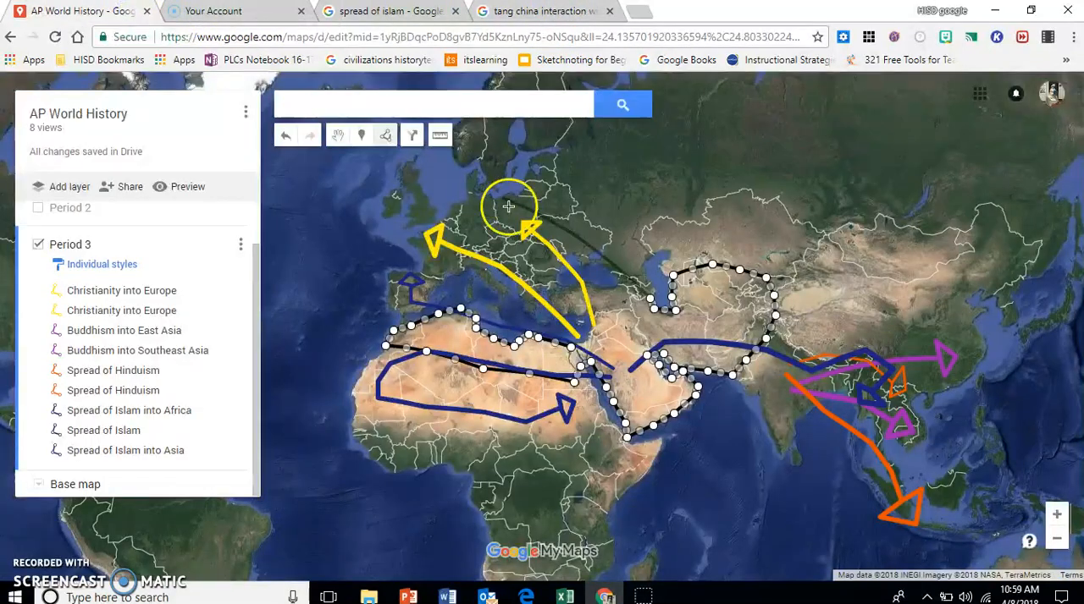
left_click(622, 300)
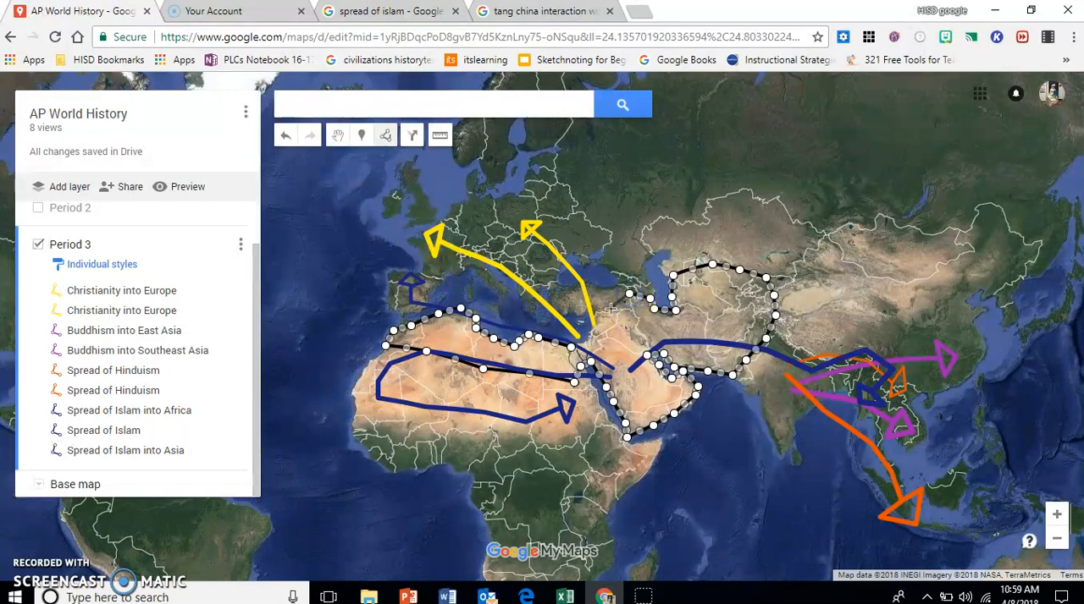
left_click(605, 312)
left_click(591, 337)
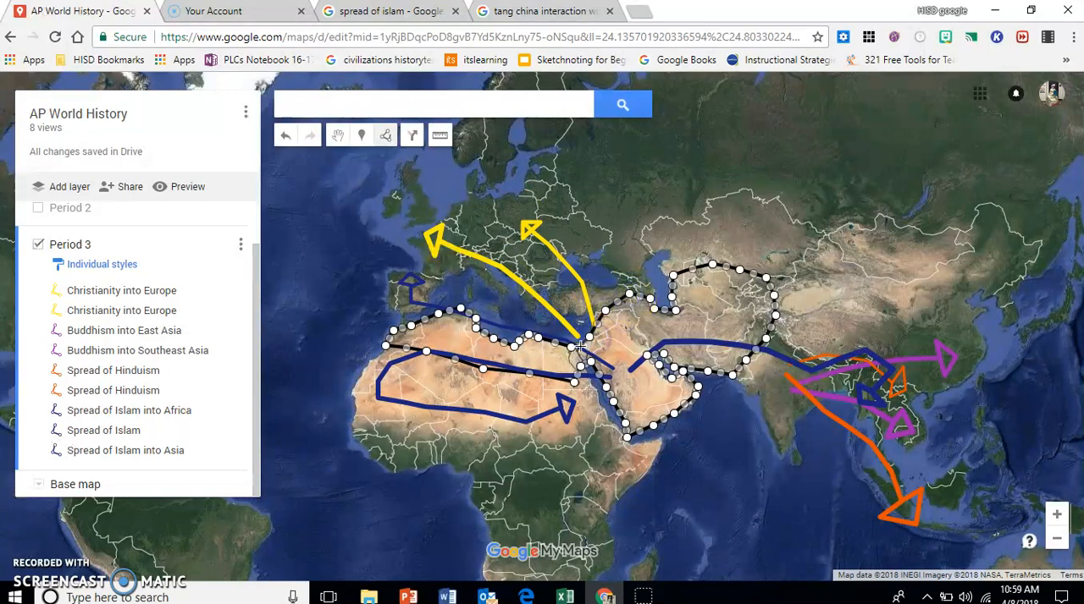
left_click(573, 349)
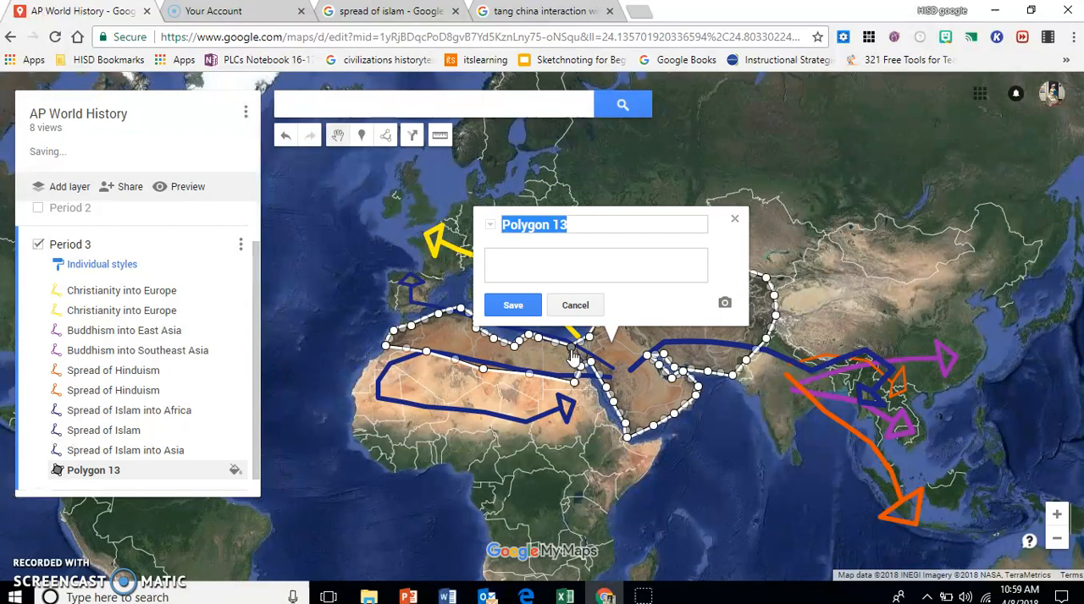
Step: Name the new polygon "Abbasid Caliphate" and save it
type("Abb")
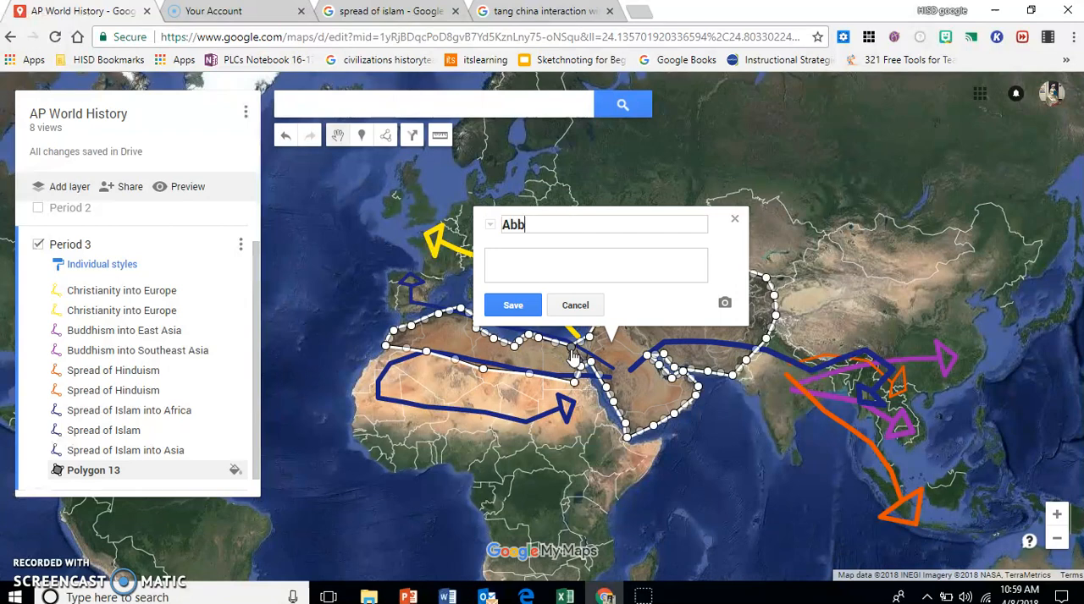
type("asid Caliphate")
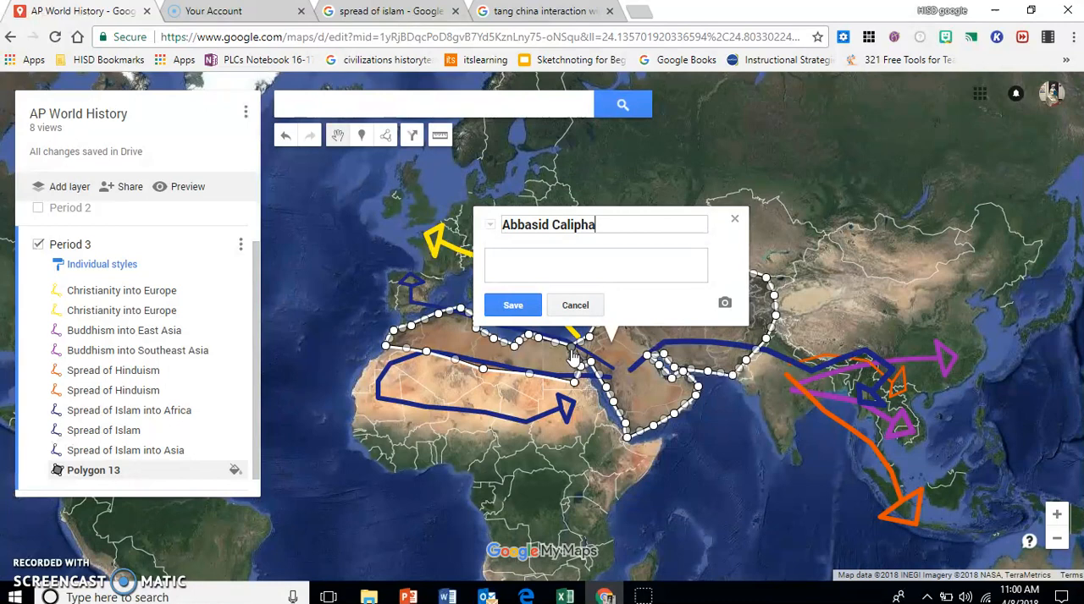
left_click(512, 305)
Step: Color the Abbasid Caliphate polygon green, RGB (15, 157, 88), widen its border slightly, and dismiss its info card
left_click(660, 302)
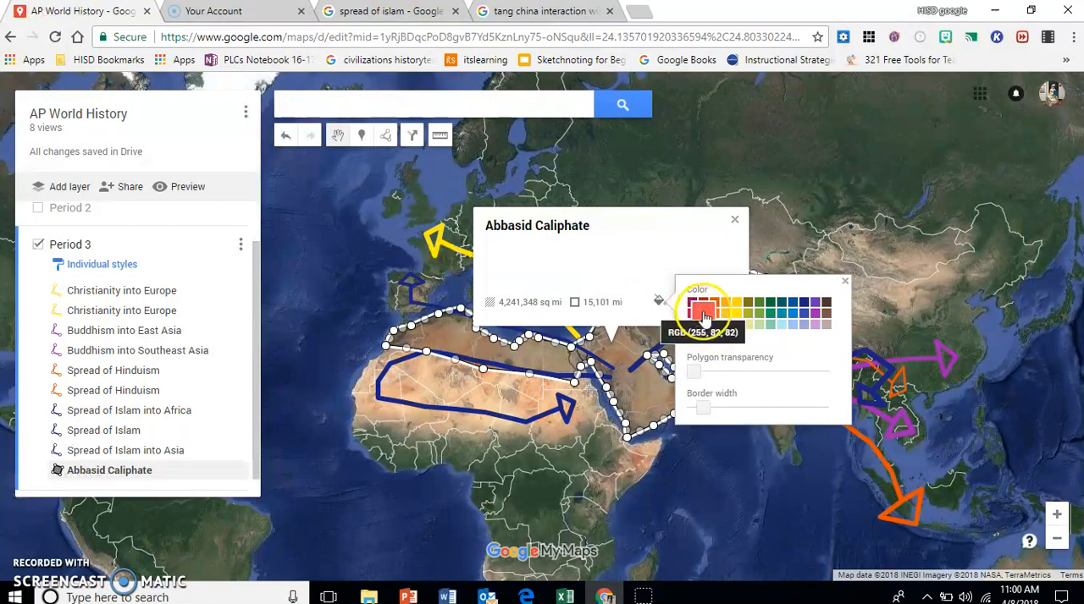
left_click(770, 313)
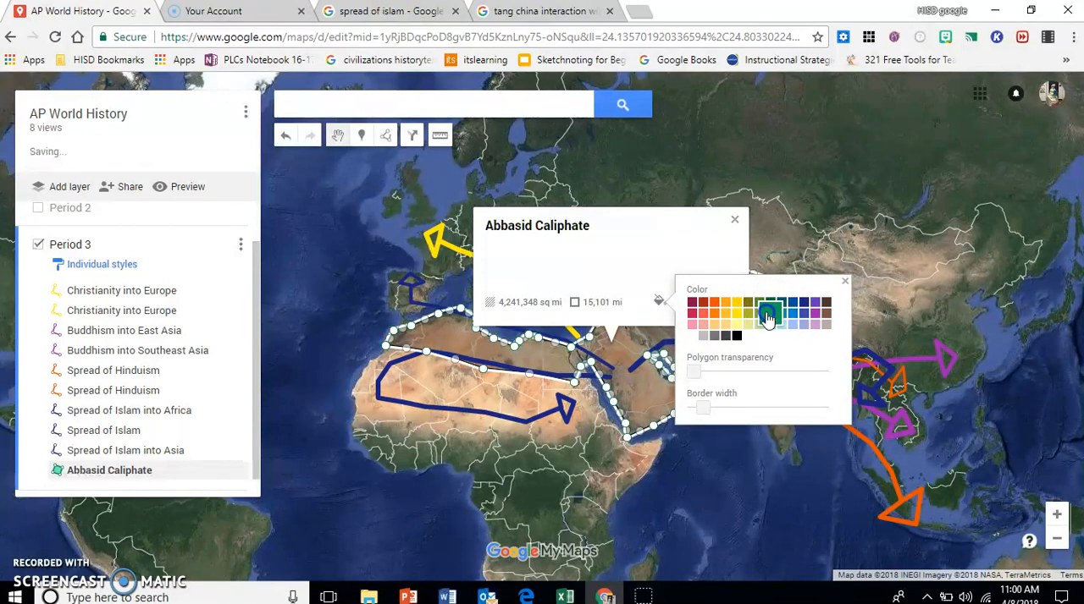
left_click(701, 409)
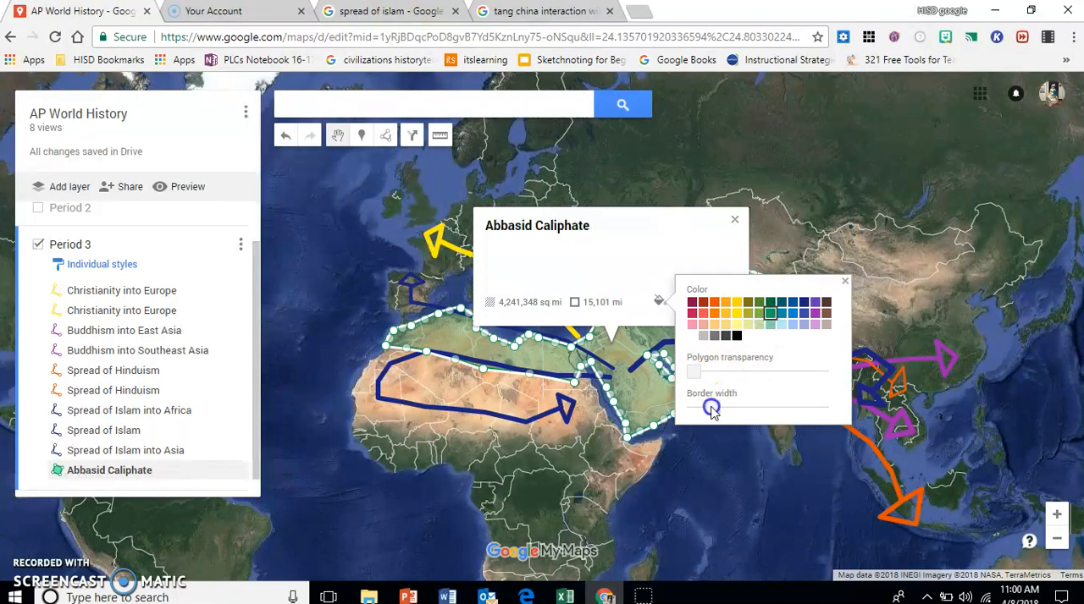
left_click(844, 281)
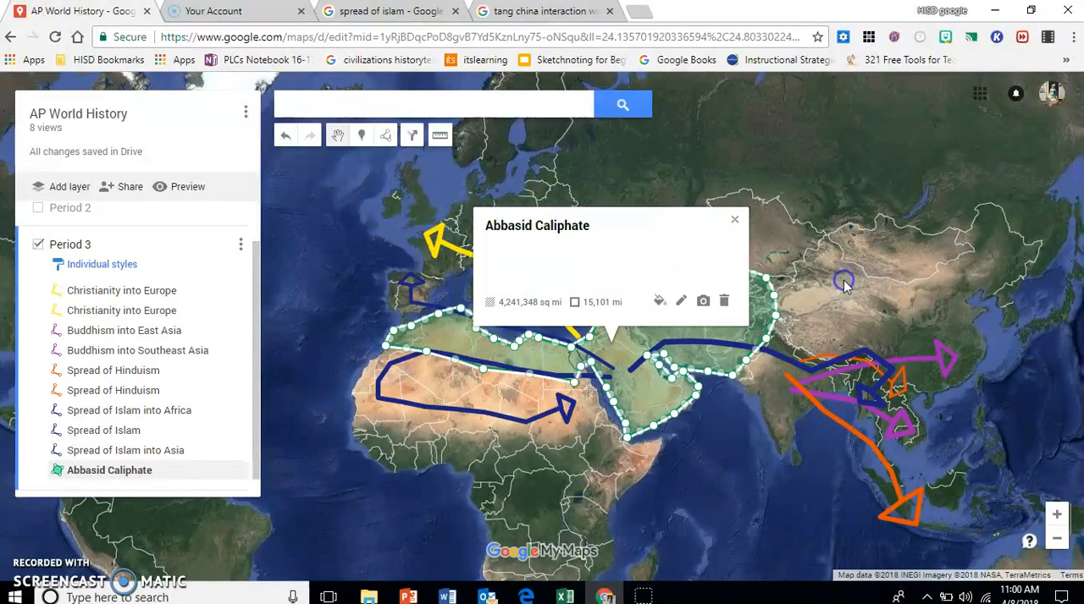
left_click(734, 220)
left_click(648, 517)
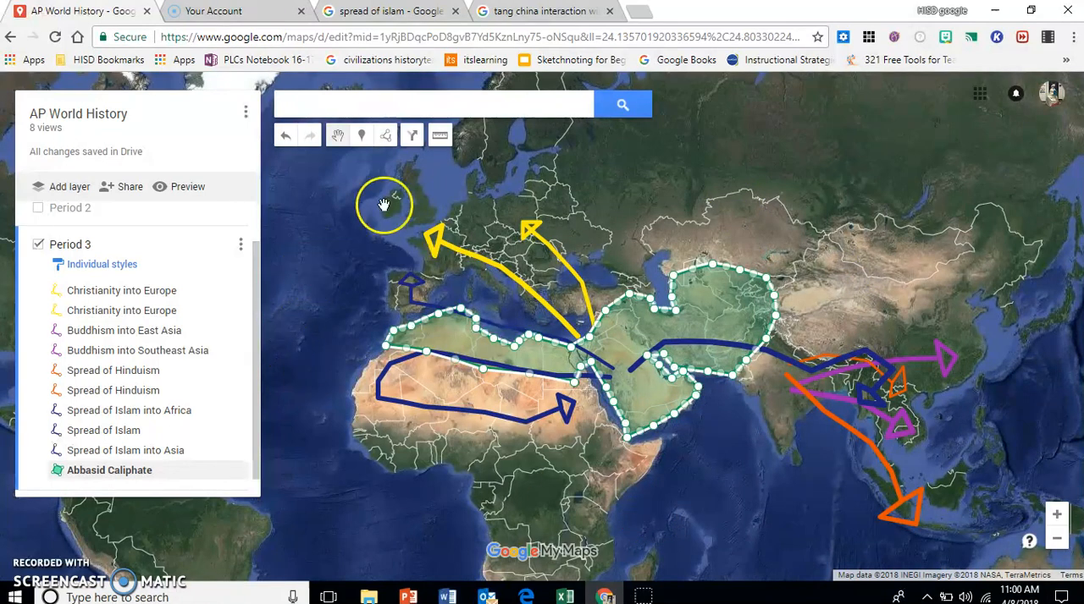
Step: Outline Tang China as a closed shape from the Bohai coast west, south to the South China coast, and back up the eastern coast
left_click(386, 136)
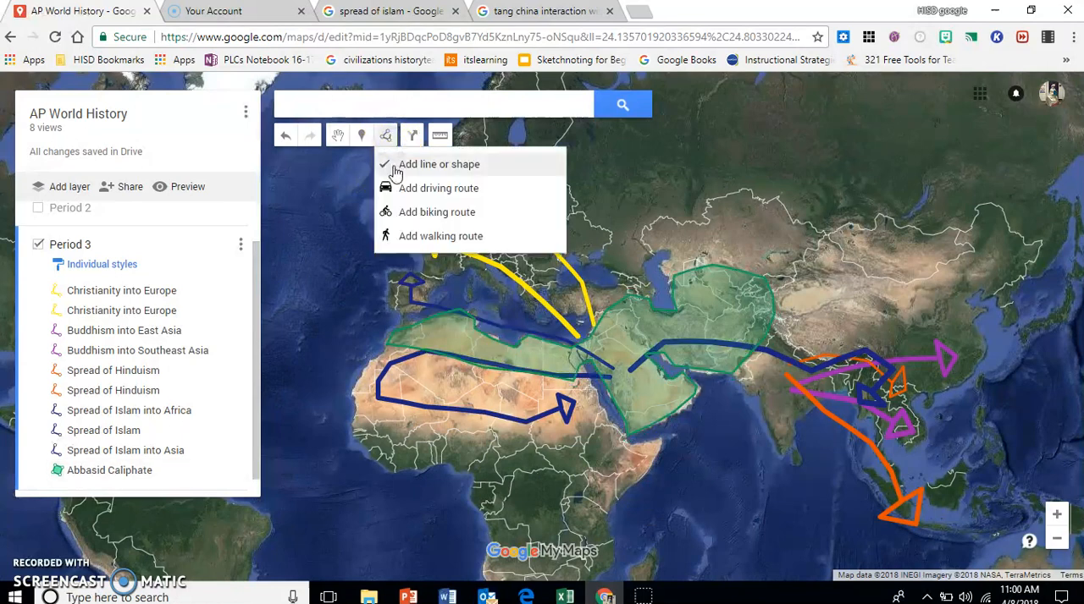
left_click(396, 168)
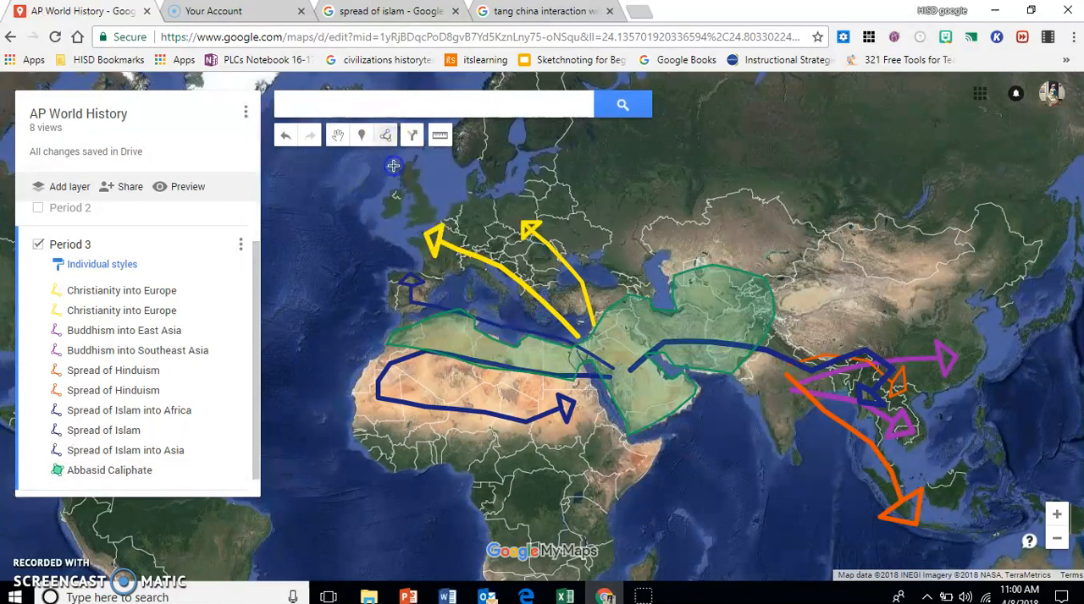
left_click(975, 309)
left_click(932, 303)
left_click(898, 370)
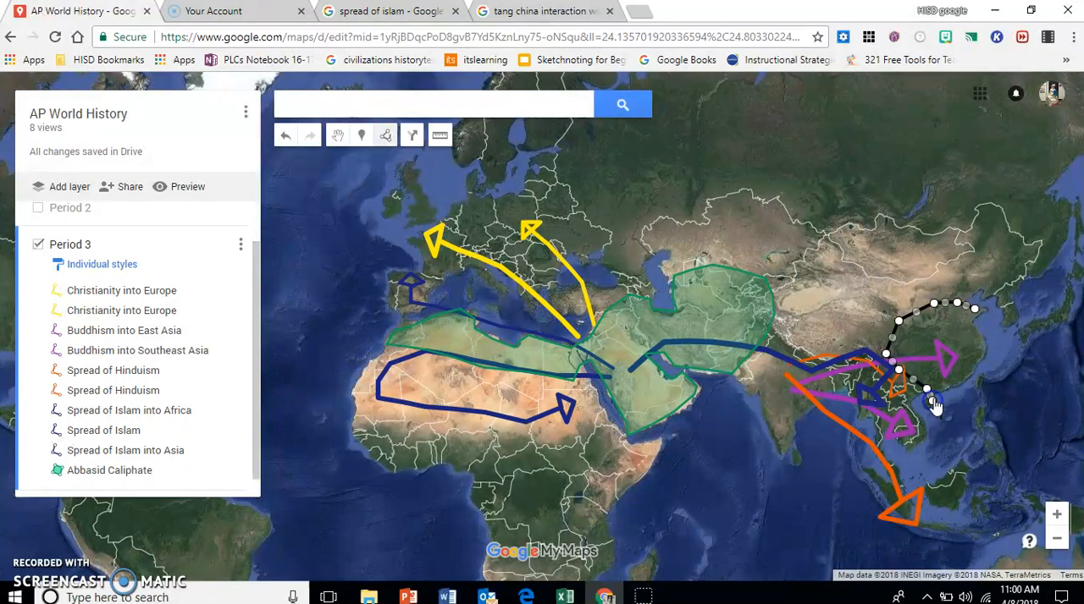
left_click(983, 358)
left_click(980, 331)
left_click(977, 311)
left_click(977, 313)
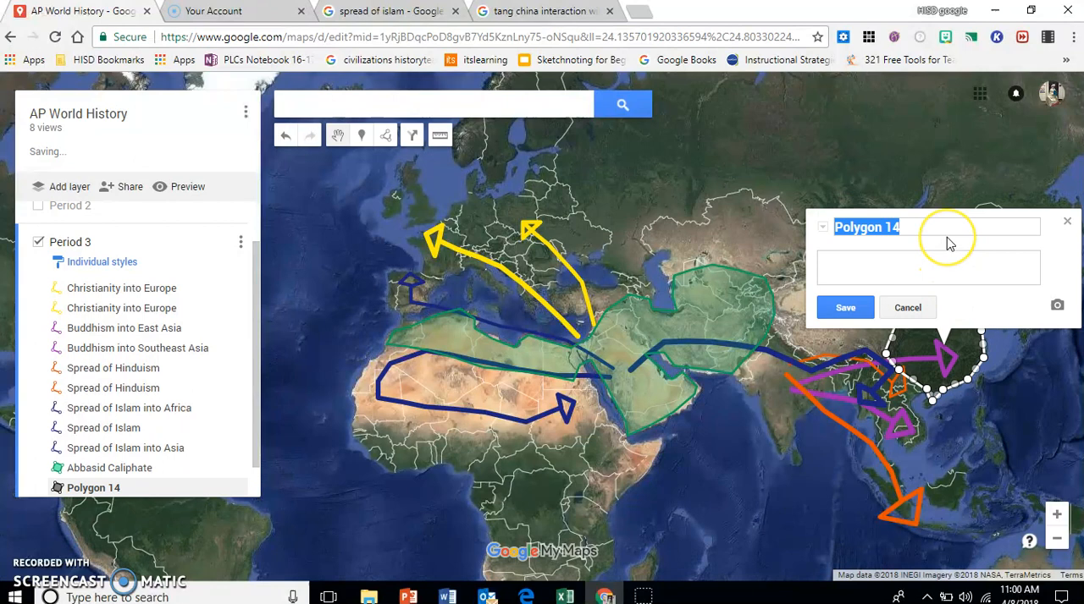
Step: Title the eastern China polygon "Tang China" and save it
type("Tang China")
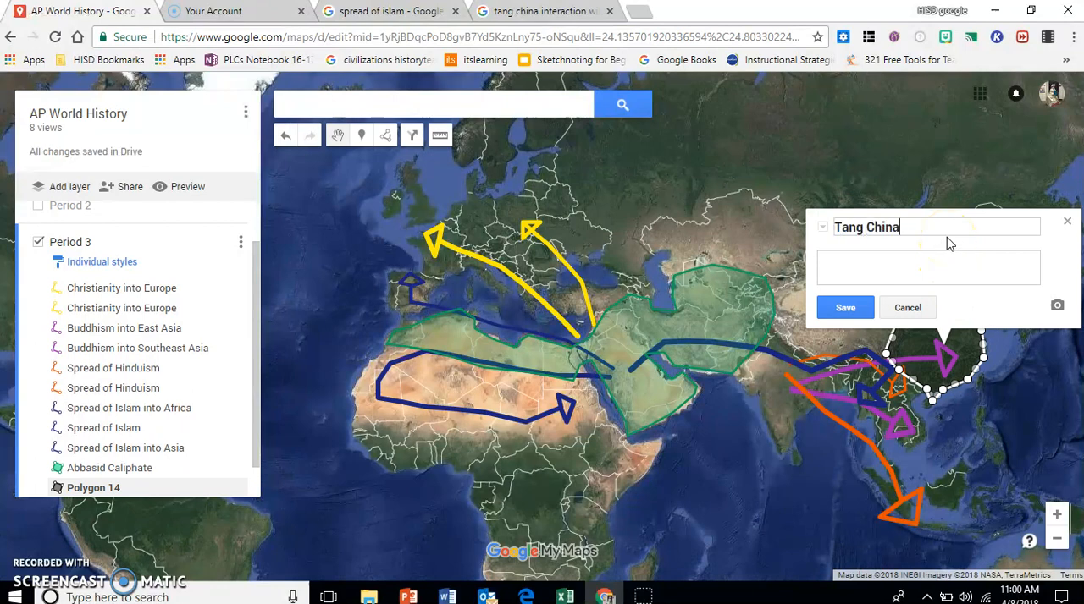
left_click(843, 307)
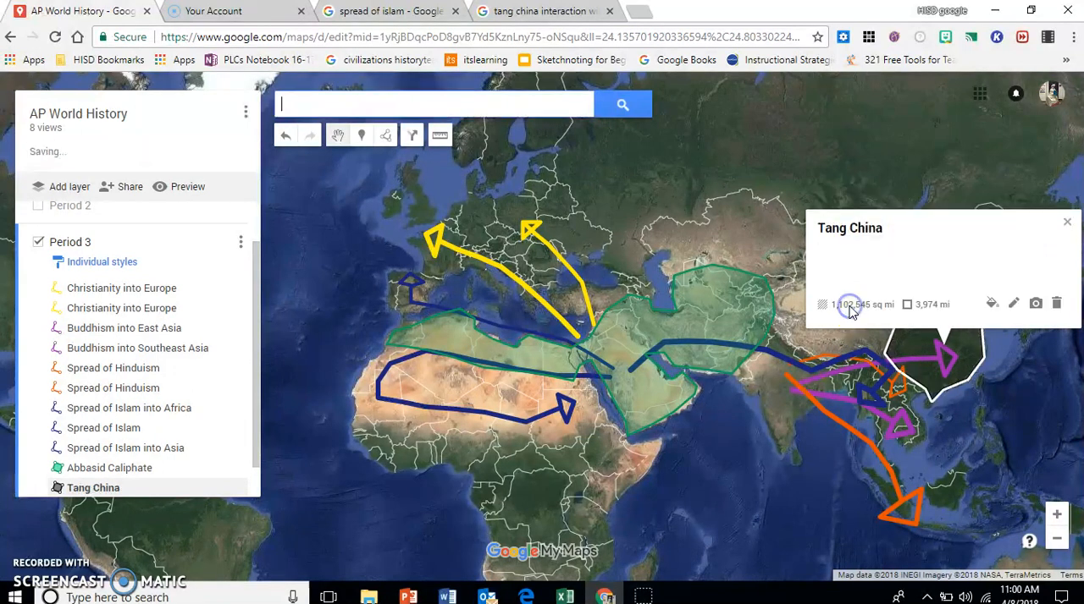
Step: Color the Tang China polygon yellow, RGB (255, 234, 0), give it a thicker border, and dismiss its info card
left_click(993, 303)
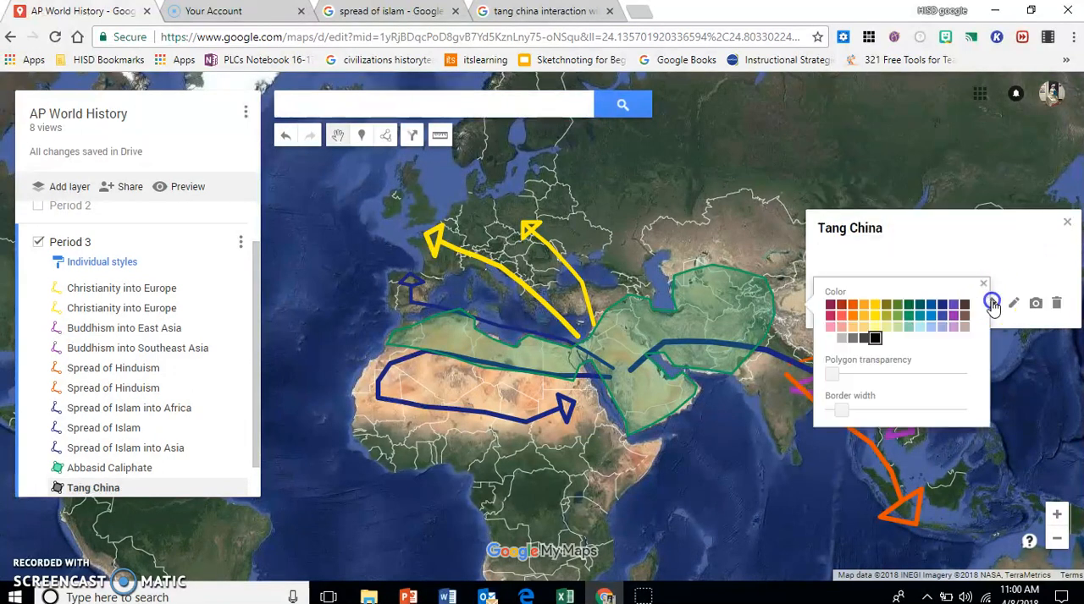
left_click(880, 315)
left_click_drag(841, 410, 862, 410)
left_click(942, 358)
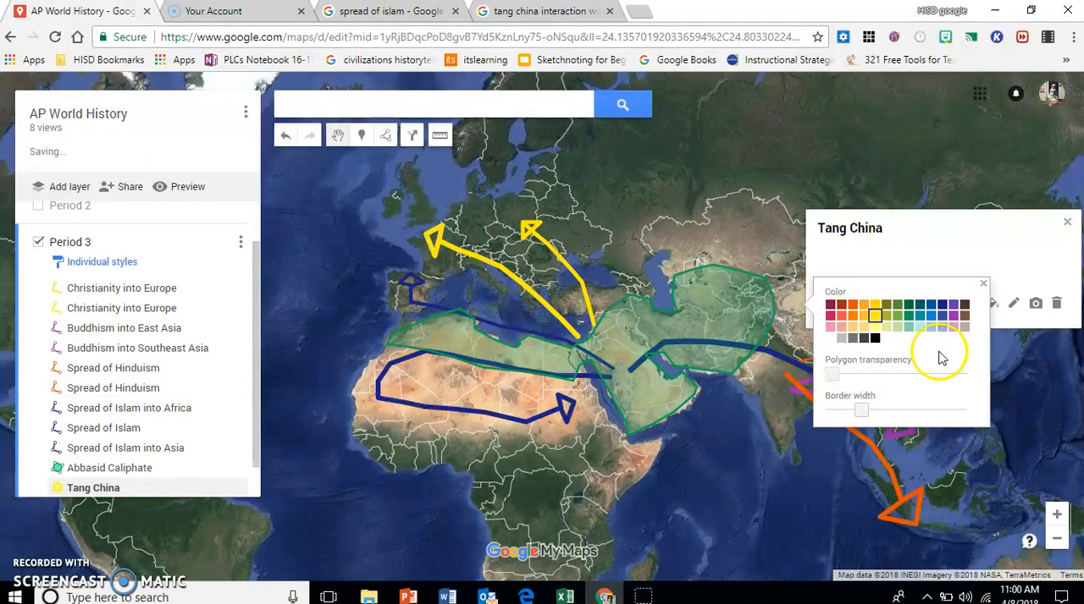
left_click(983, 283)
left_click(1066, 223)
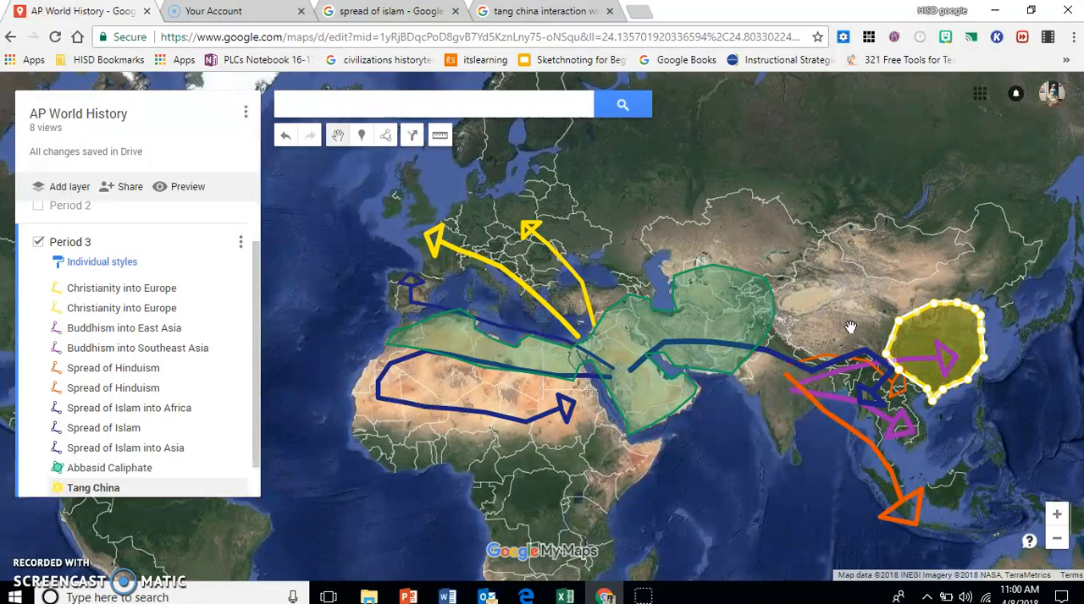
Step: Start a line from Tang China's northwestern edge across western China into the eastern end of the Abbasid Caliphate
left_click(386, 136)
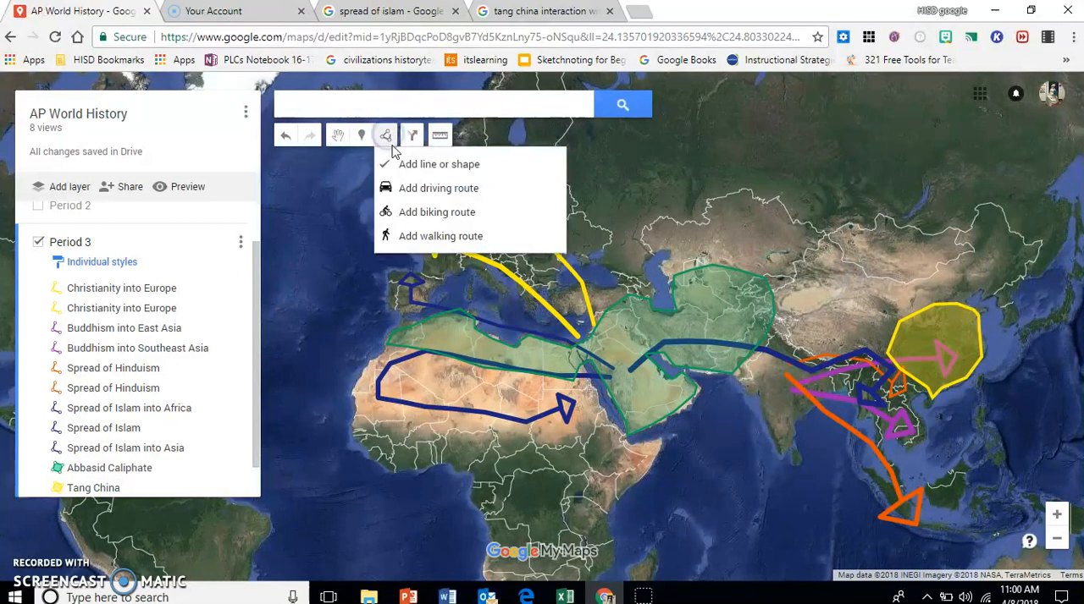
left_click(390, 164)
left_click(908, 320)
left_click(871, 305)
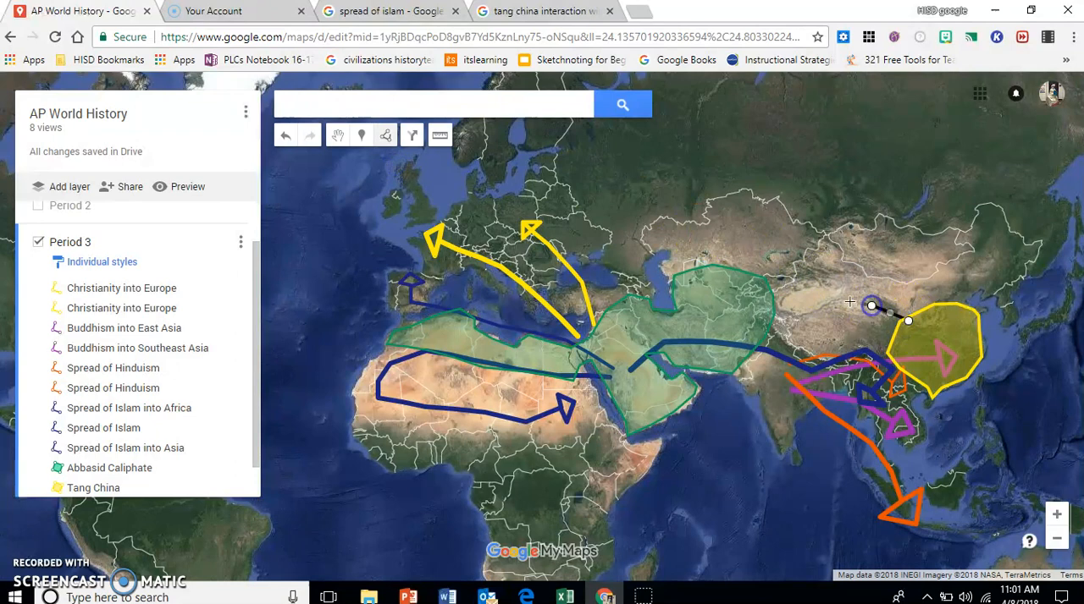
left_click(798, 300)
left_click(741, 308)
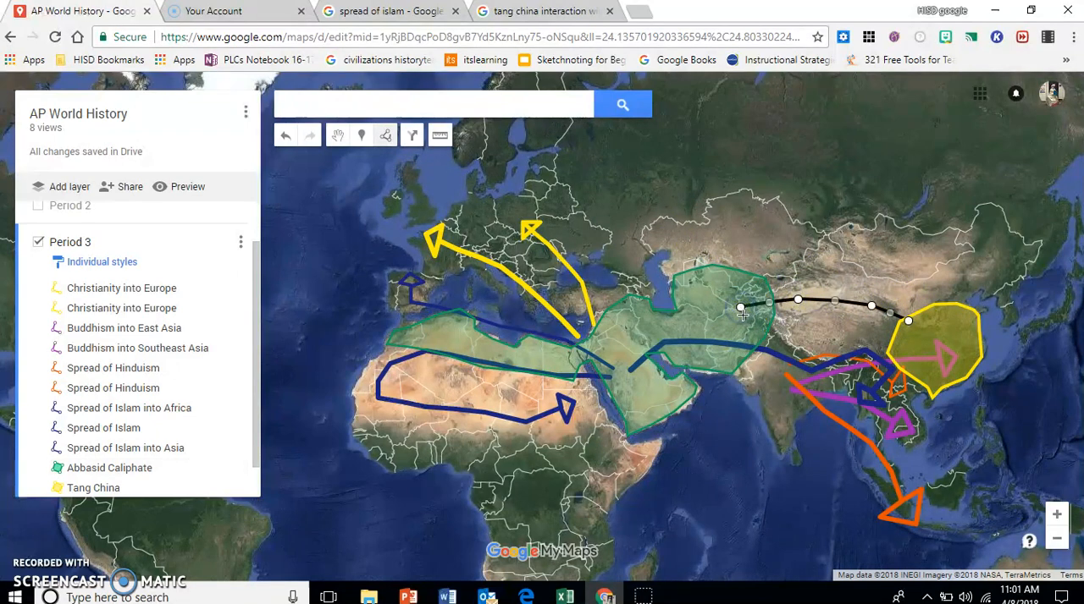
Step: Run the line back east below its first stretch into Tang China and finish it there with an arrowhead
left_click(749, 323)
left_click(809, 329)
left_click(855, 330)
double_click(908, 336)
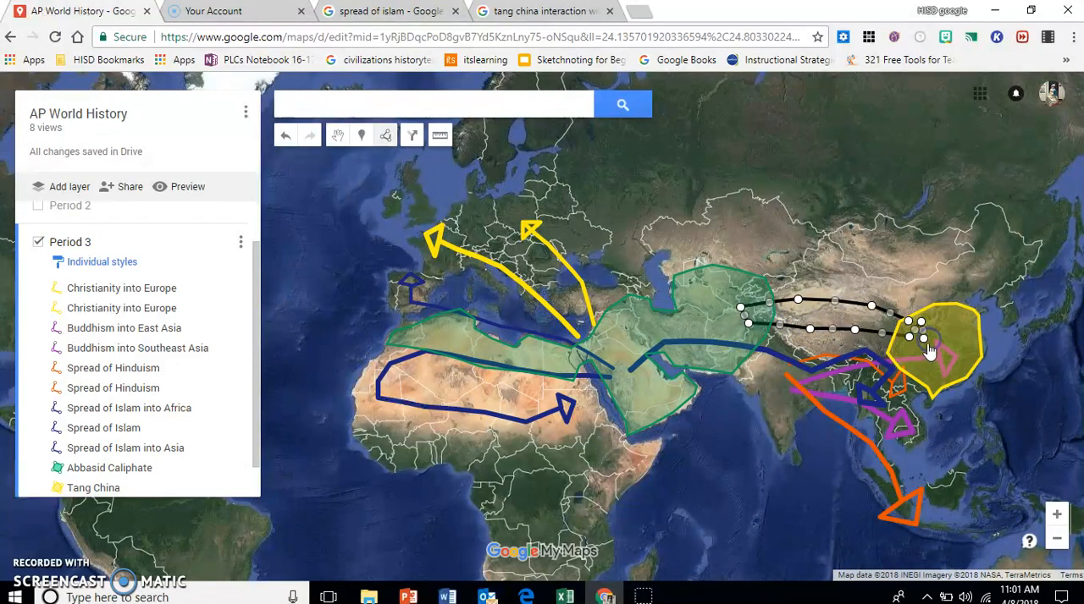
left_click(908, 353)
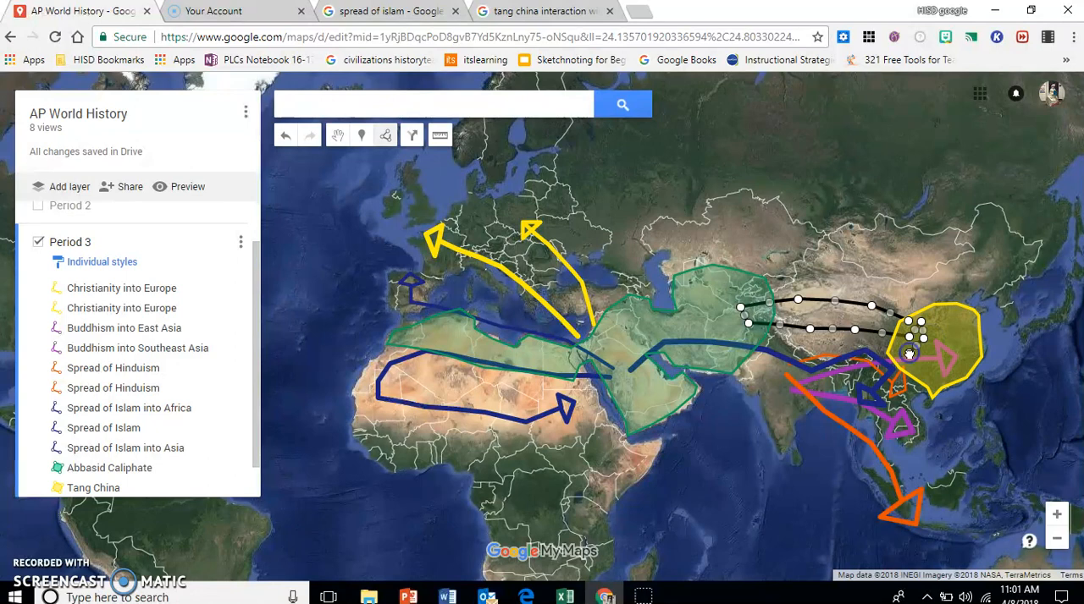
double_click(911, 345)
Step: Name the new line "Tang China and the Abbasid Caliphate Interaction" and save it
type("Tang China and the")
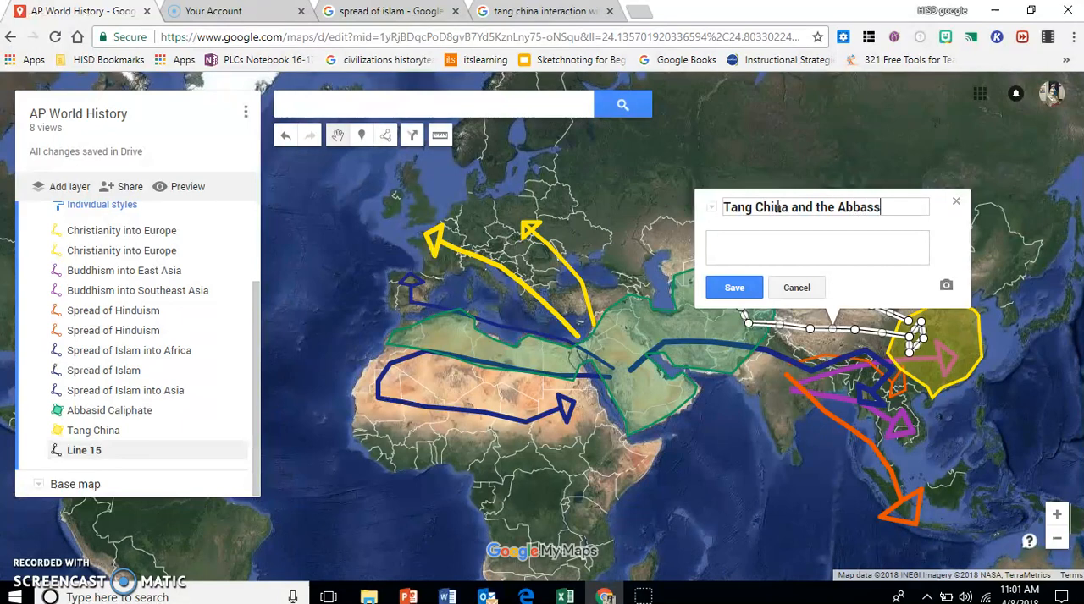
type("Abbasid Caliphate Interaction")
left_click(726, 288)
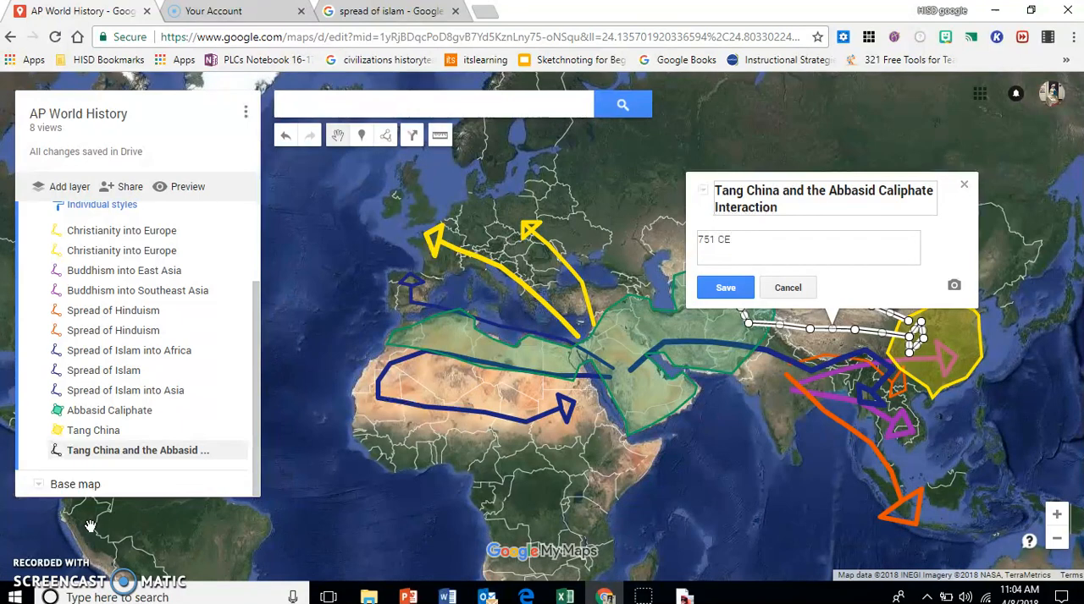
Step: Describe the interaction line as "751 CE - The Abbasid Caliphate defeated the Tang in battle and they set up an embassy within the Tang Empire."
type("bbasid Caliphate defeat")
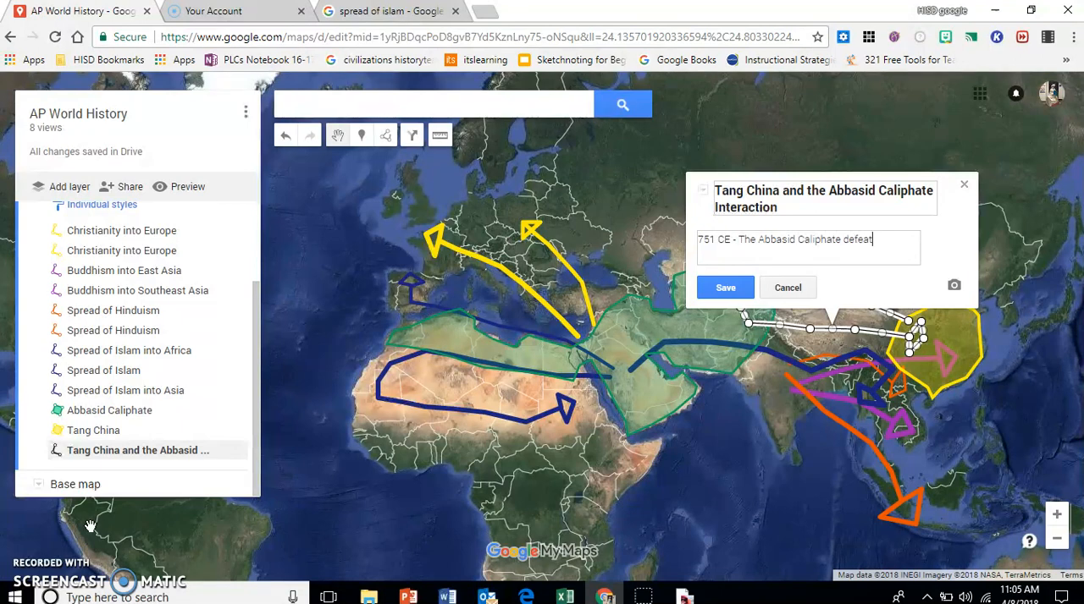
type("ed the Tang in battle and they")
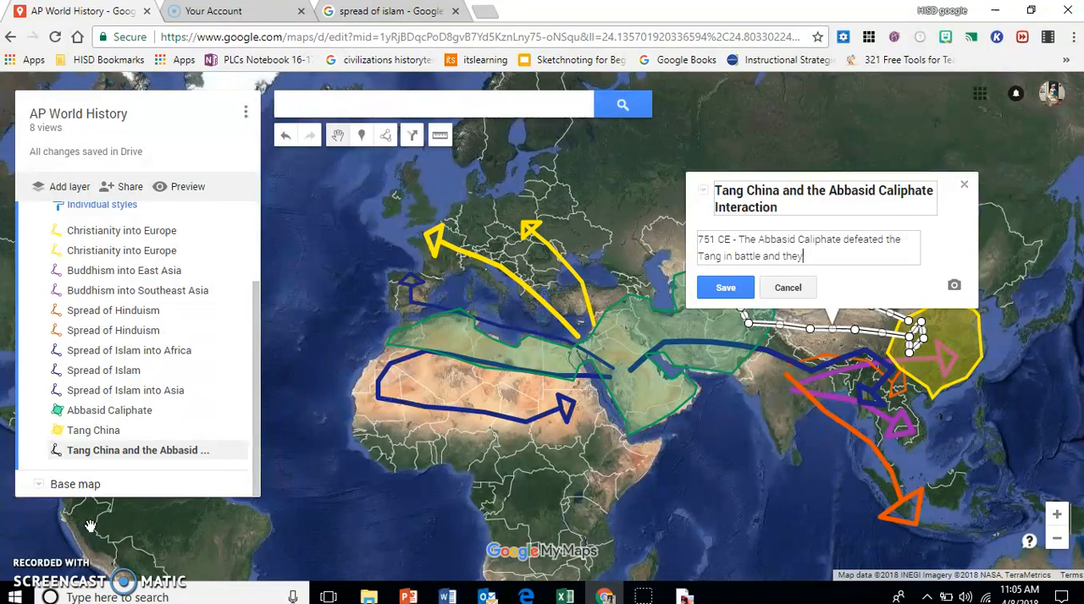
type(" set up an embassy within the Tang Empire.")
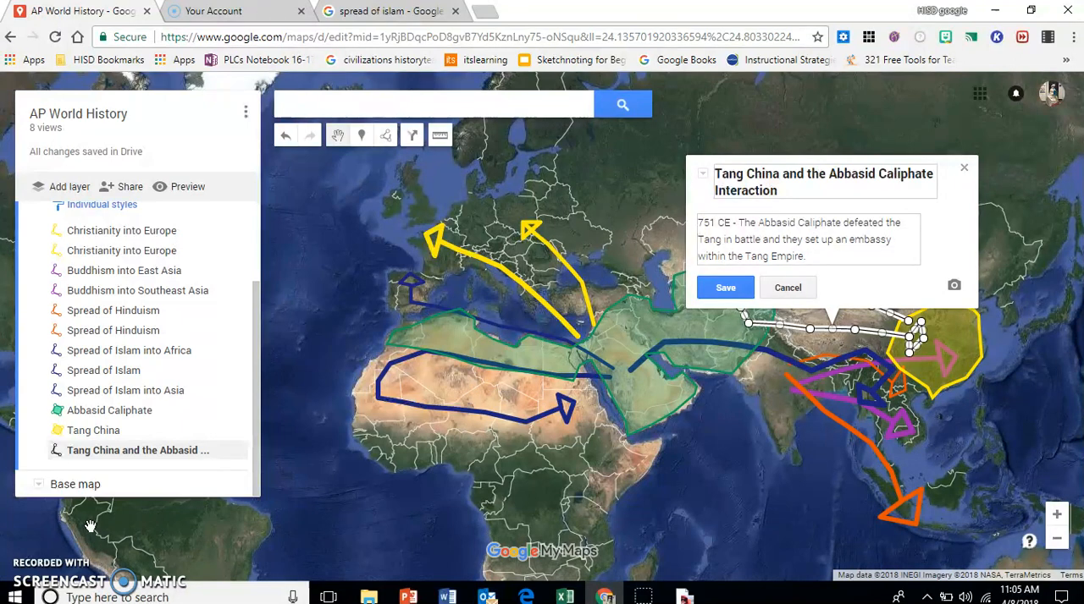
Step: Add "Then they allied together to fight against the Tibetians." to the interaction line's description and save it
type("Then")
type(" they allied together to fight against the")
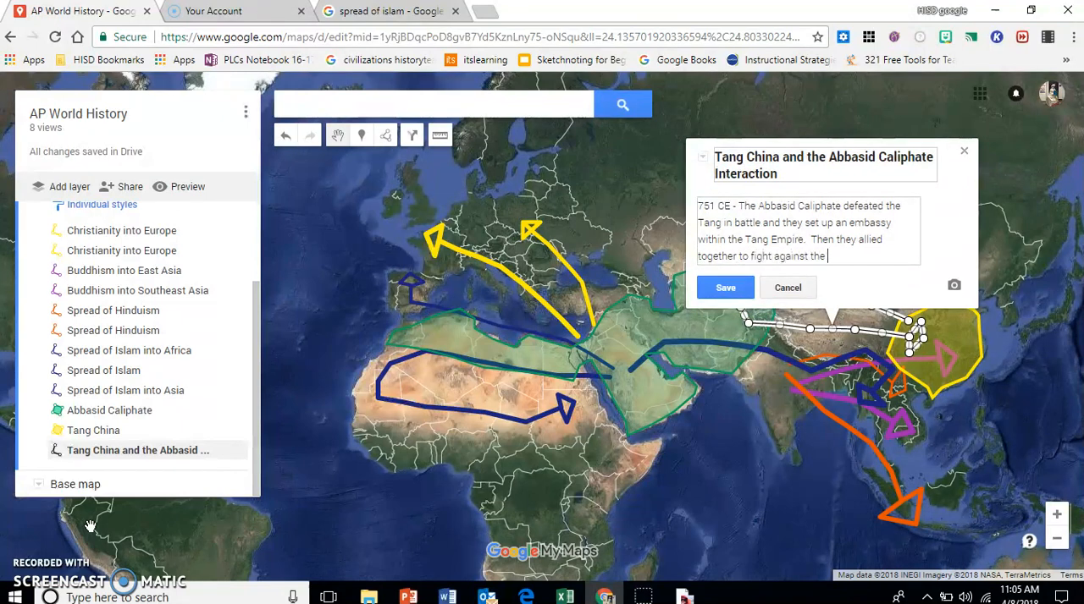
type(" Tibetians.")
left_click(727, 289)
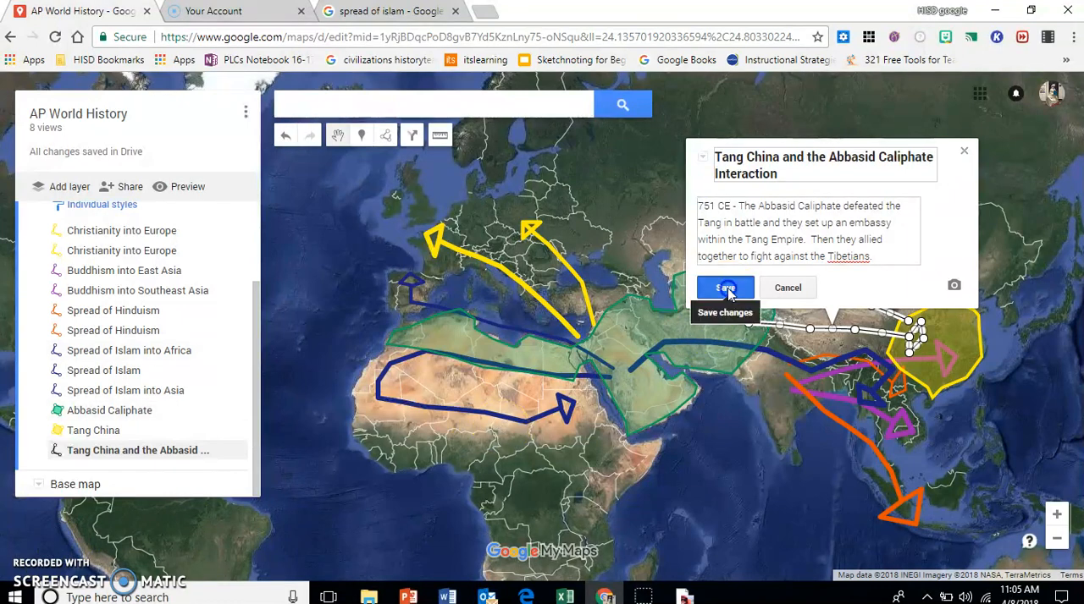
Step: Reopen the interaction line's description for editing and correct the misspelled last word to "Tibetans"
left_click(903, 297)
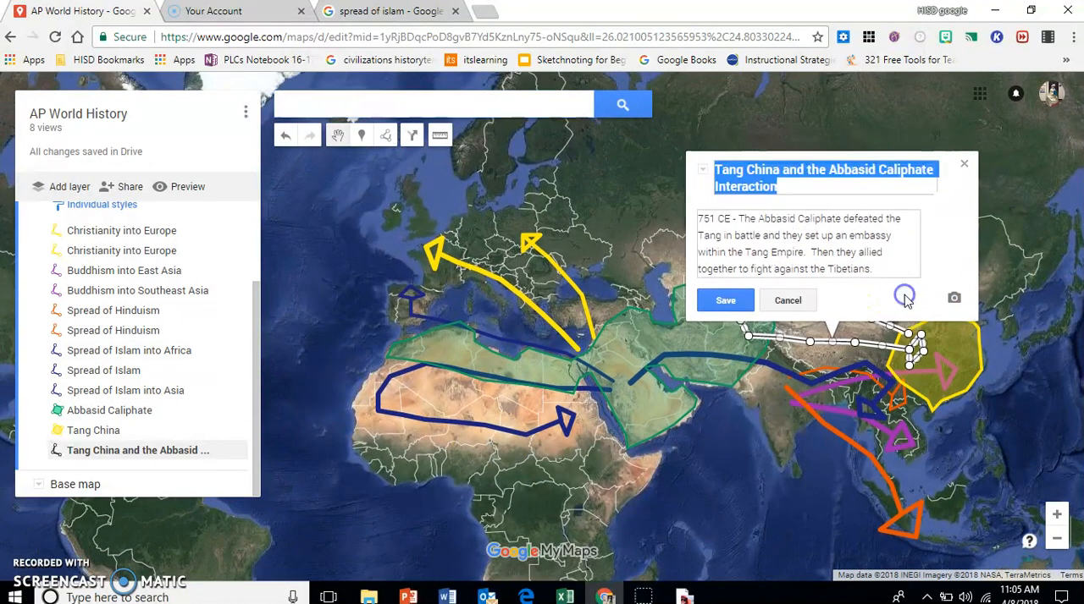
right_click(860, 271)
left_click(895, 280)
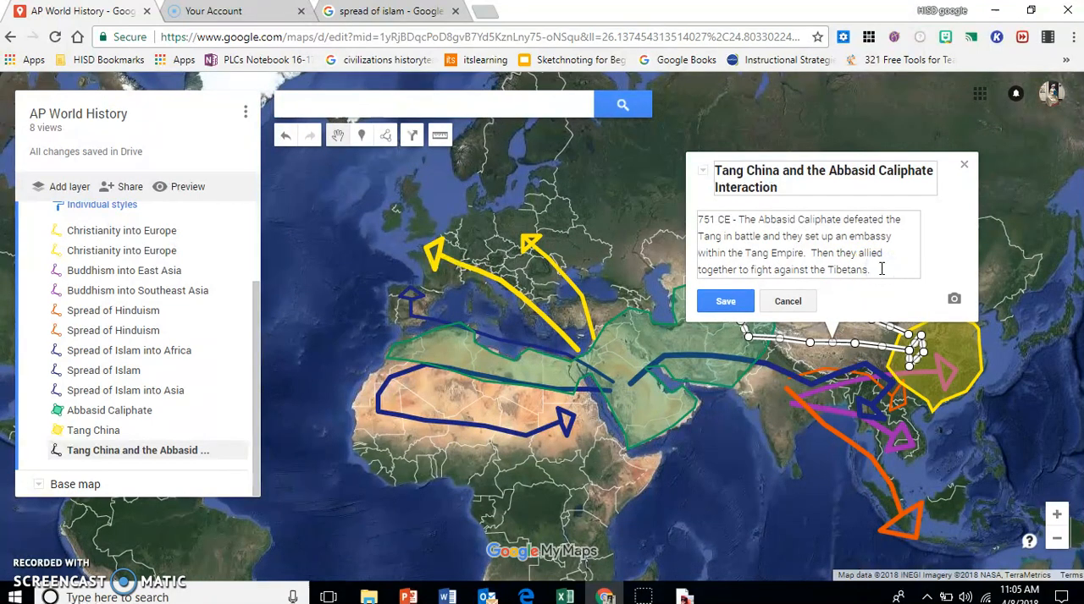
Step: Switch to the other browser profile's Wikipedia article on Islam during the Tang dynasty and read about early contacts between Islam and China
left_click(396, 11)
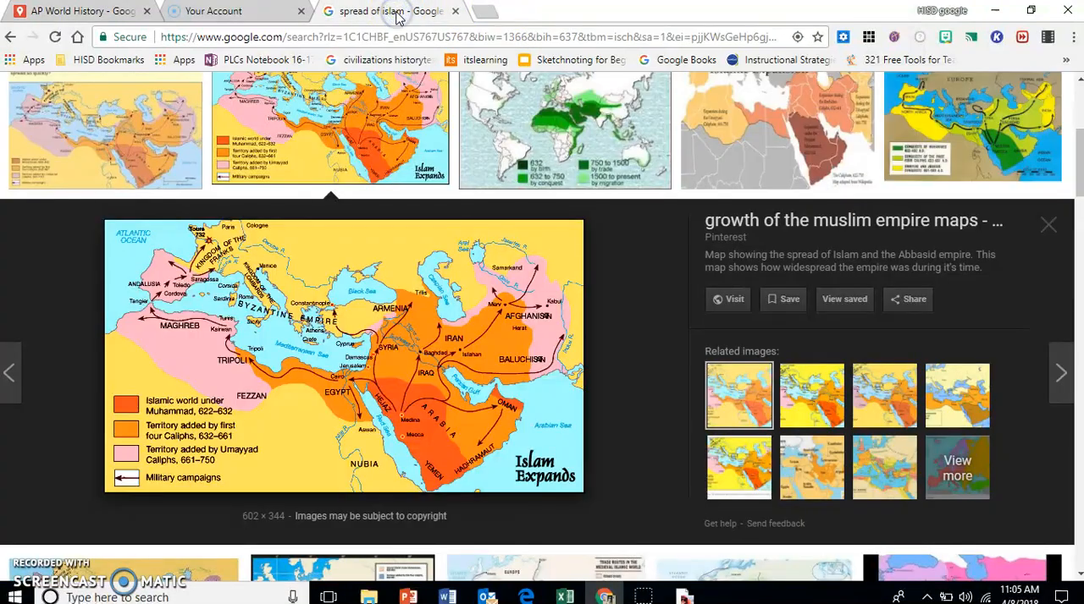
left_click(923, 10)
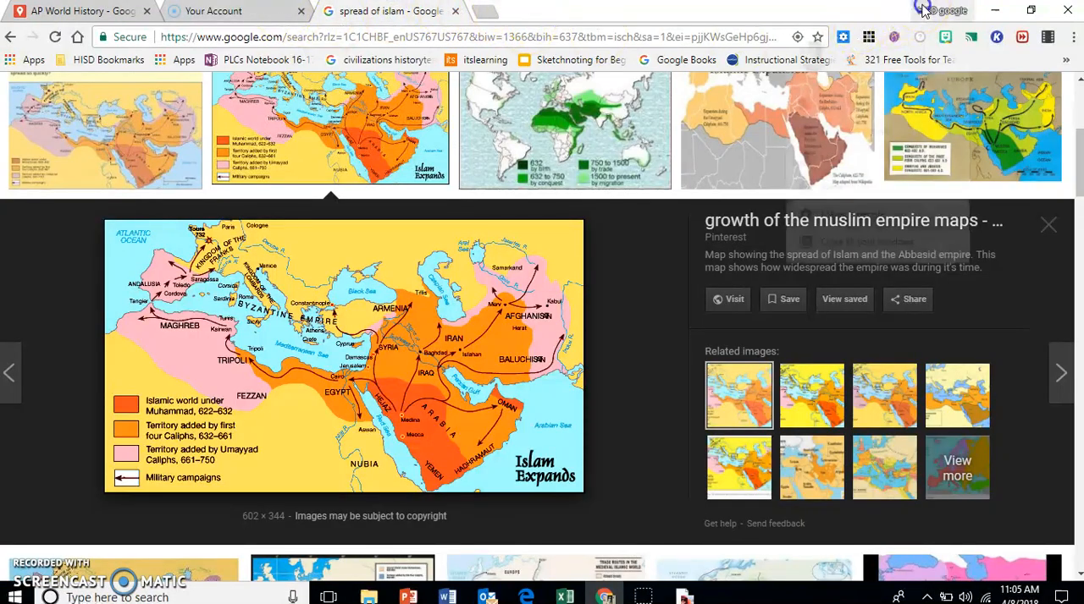
left_click(844, 111)
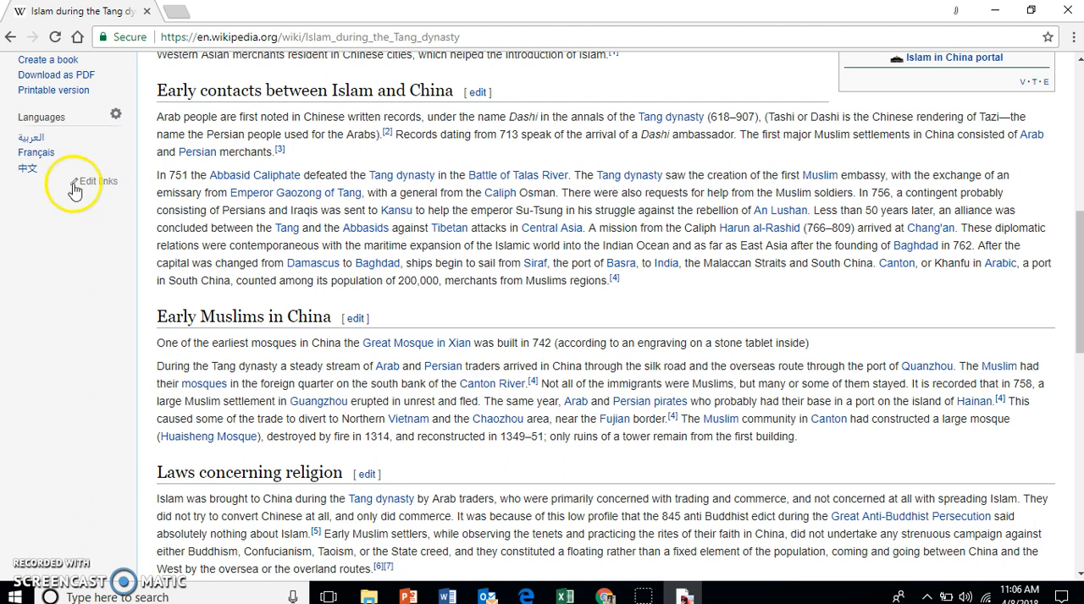
Step: Search the web for "tibet" in a new tab, view its map and image results, and return to the AP World History map
left_click(176, 11)
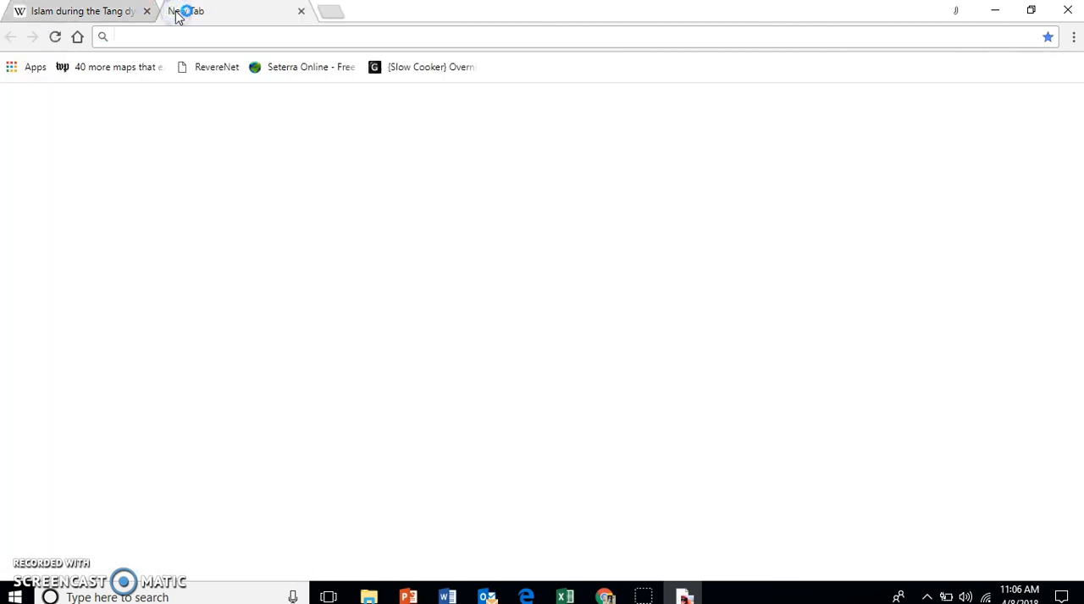
type("tibet")
key("Return")
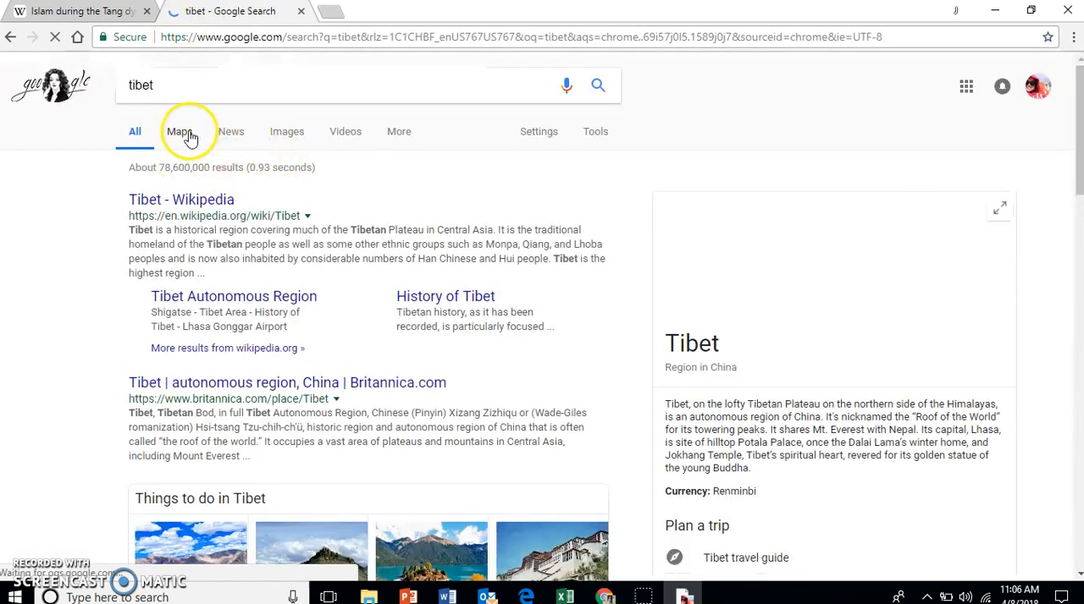
left_click(177, 133)
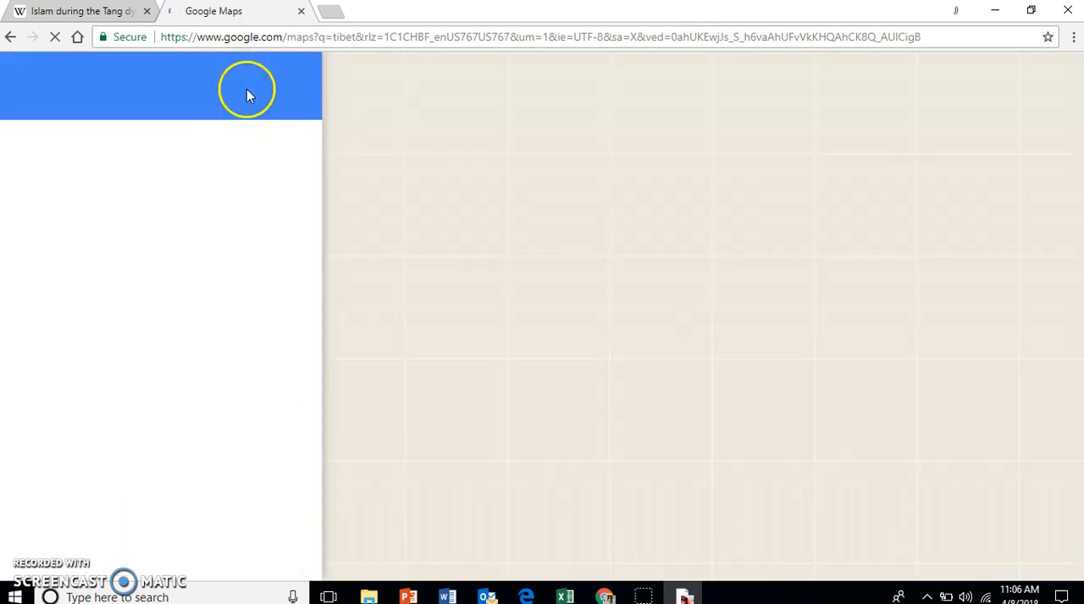
left_click(12, 38)
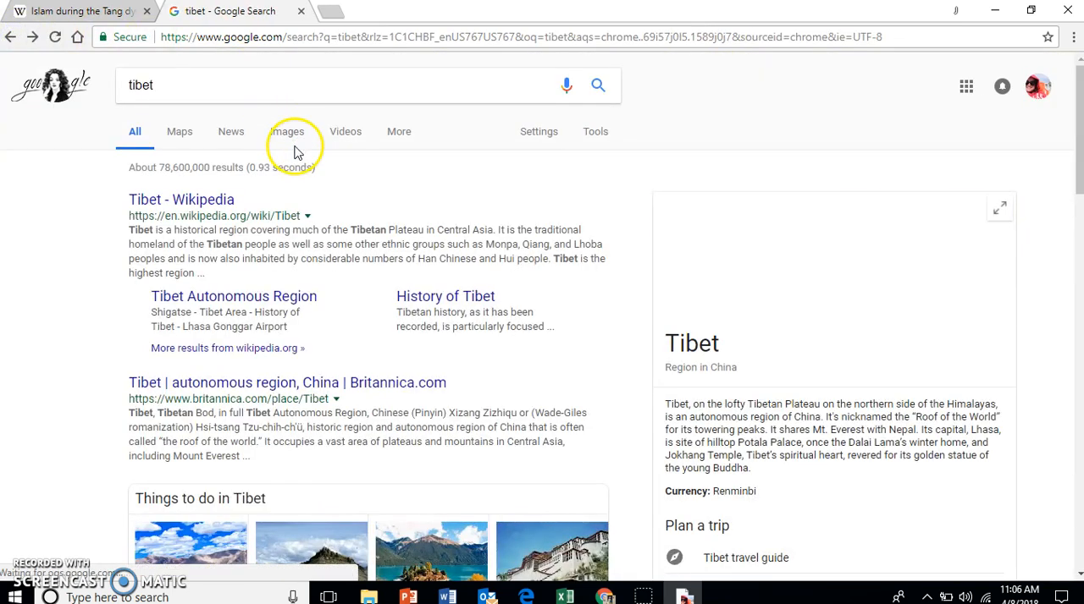
left_click(284, 134)
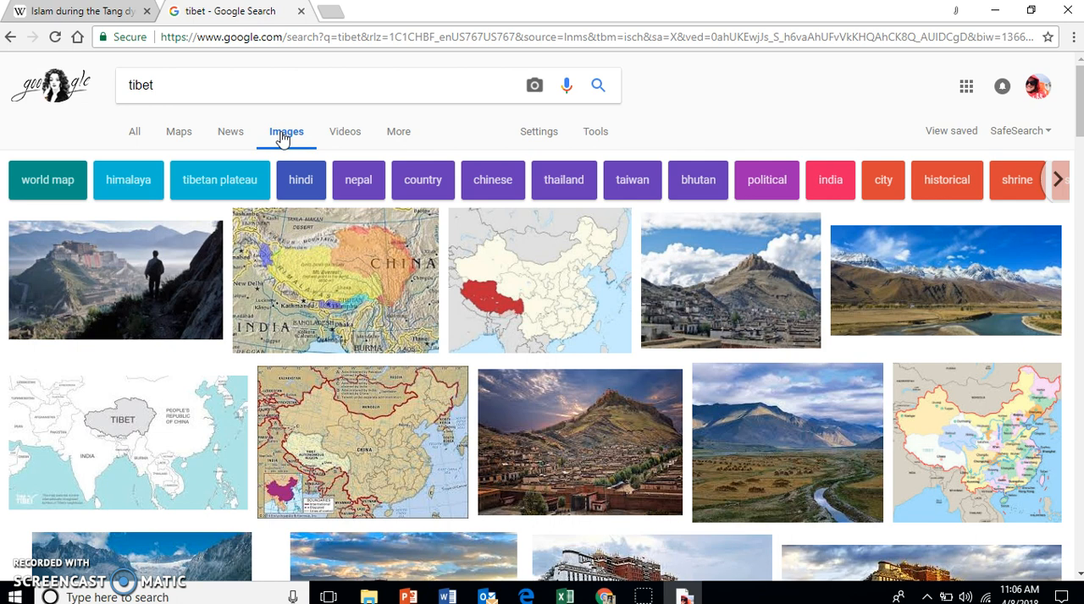
left_click(1000, 14)
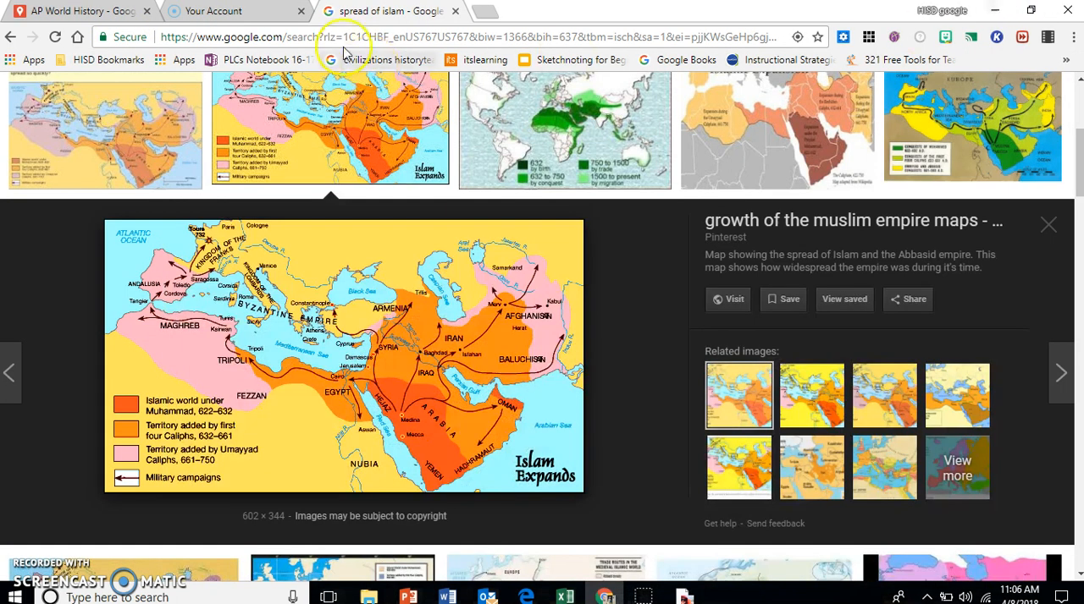
left_click(116, 12)
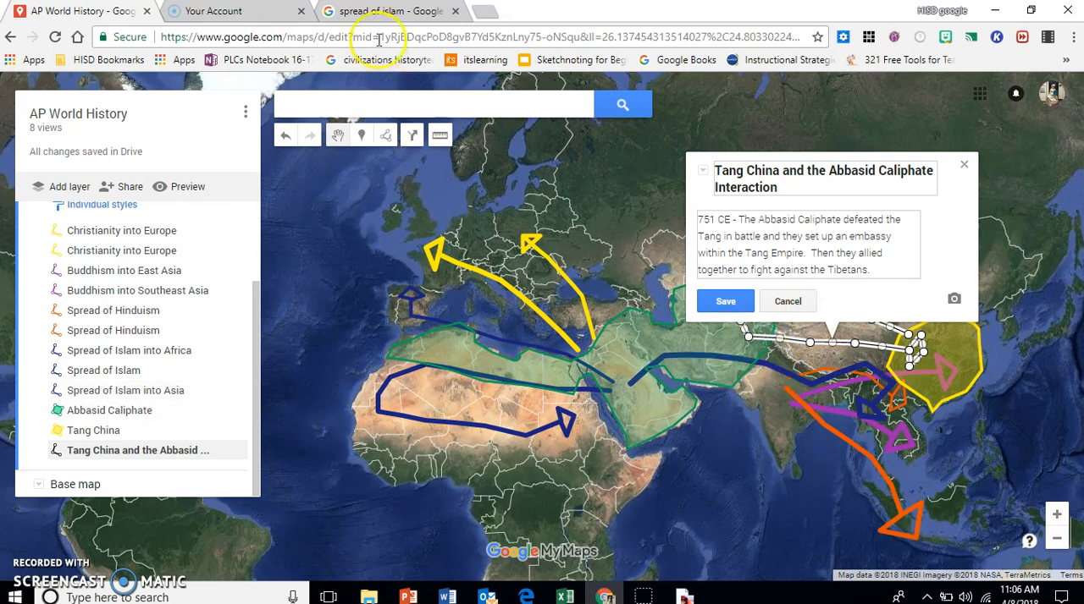
Step: Consult the Islam during the Tang dynasty article again for relations between the Tang and the Abbasids, and return to the map
left_click(942, 11)
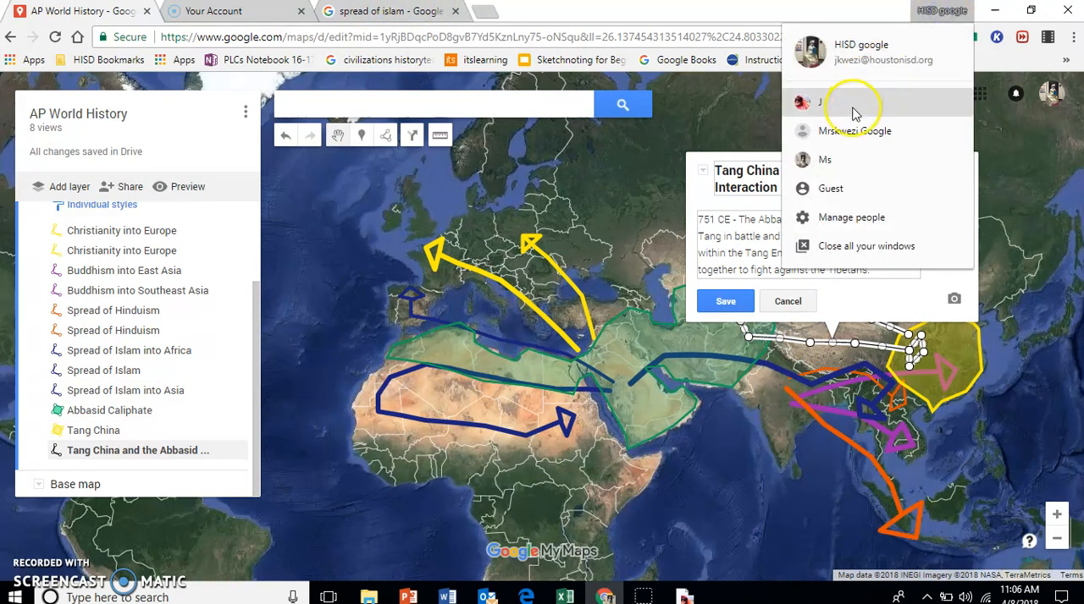
left_click(847, 112)
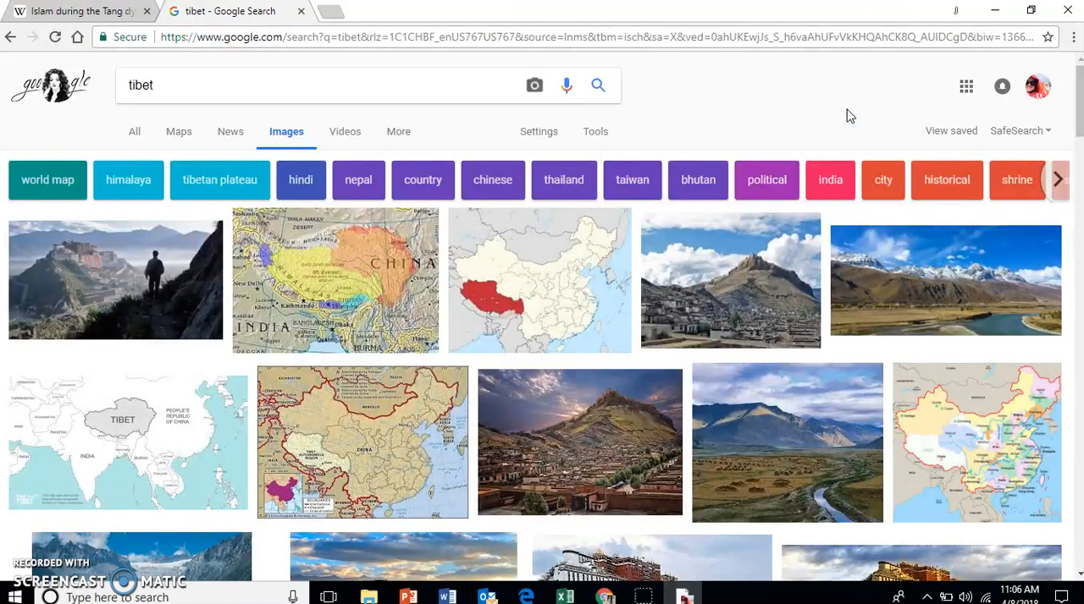
left_click(75, 14)
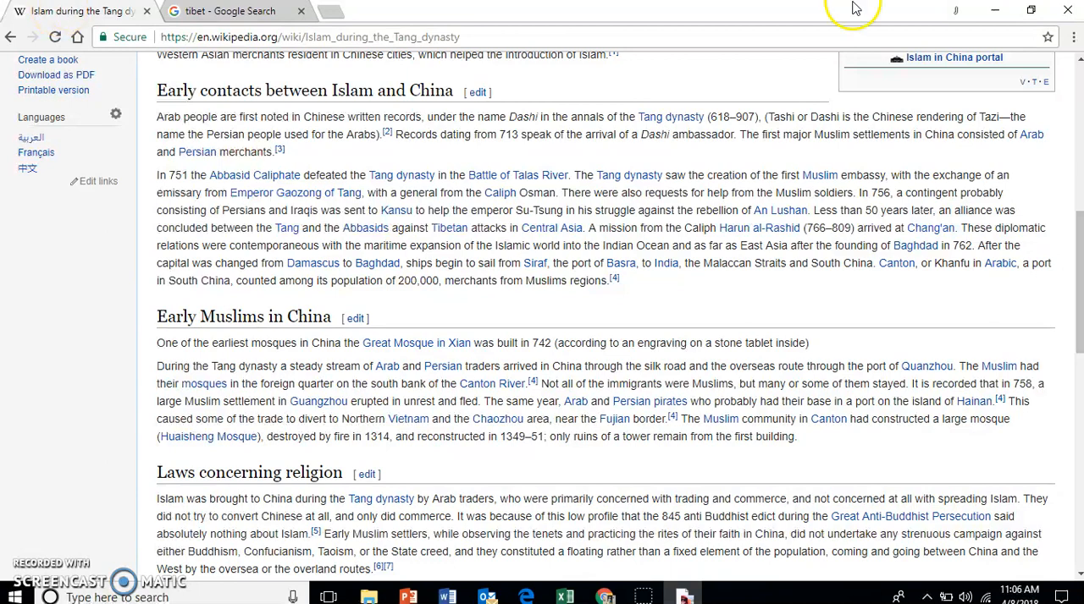
left_click(993, 10)
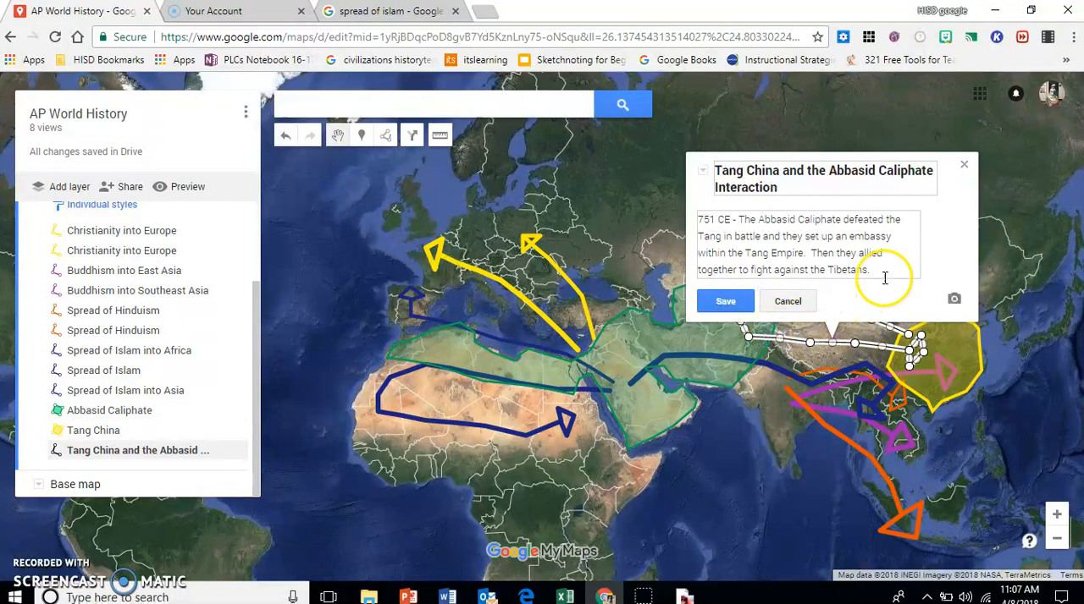
Step: Save the interaction line's corrected description, append "Worked together through Maritime Trade." to it, and save it again
key("Return")
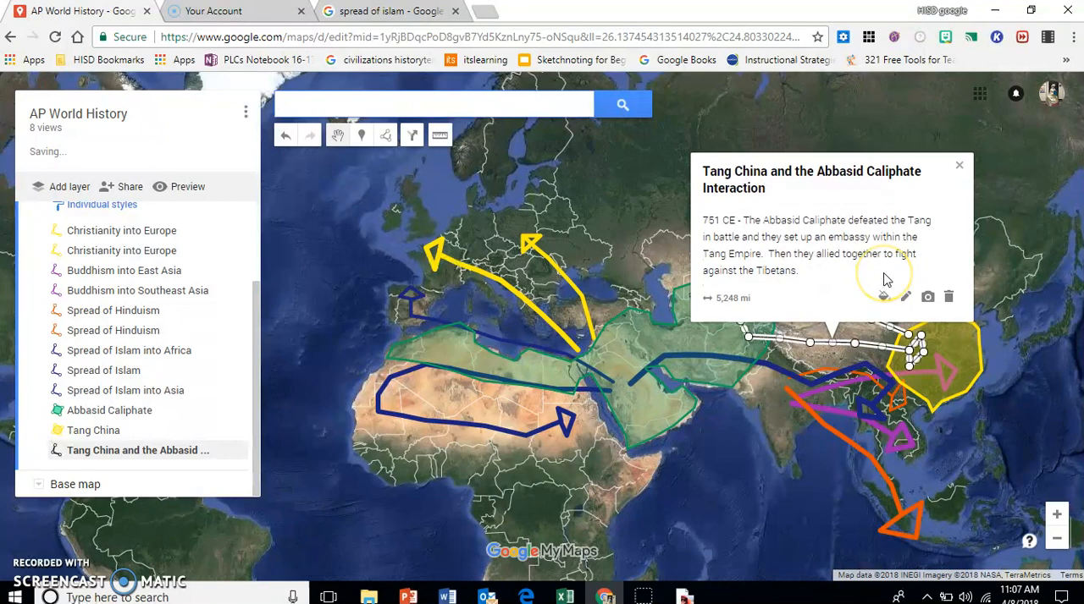
left_click(904, 296)
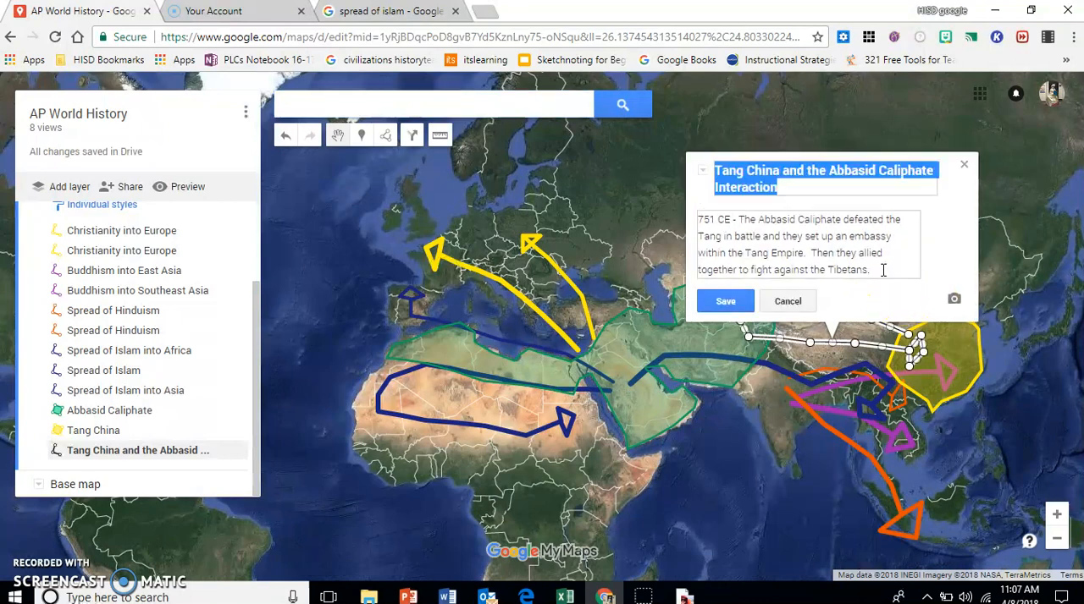
left_click(883, 269)
type("Worked ")
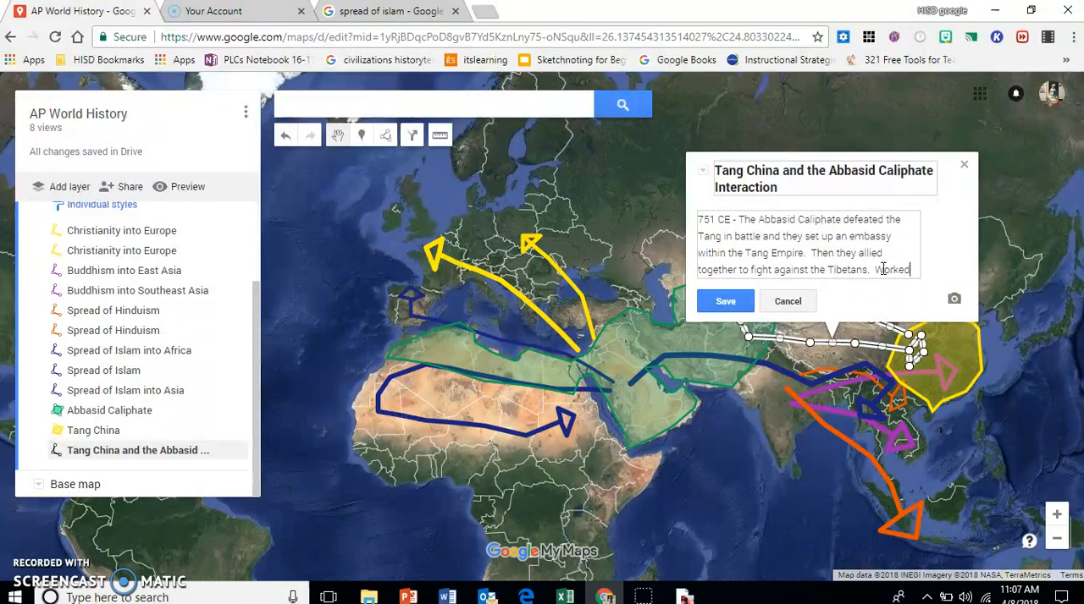
type("together through Mar")
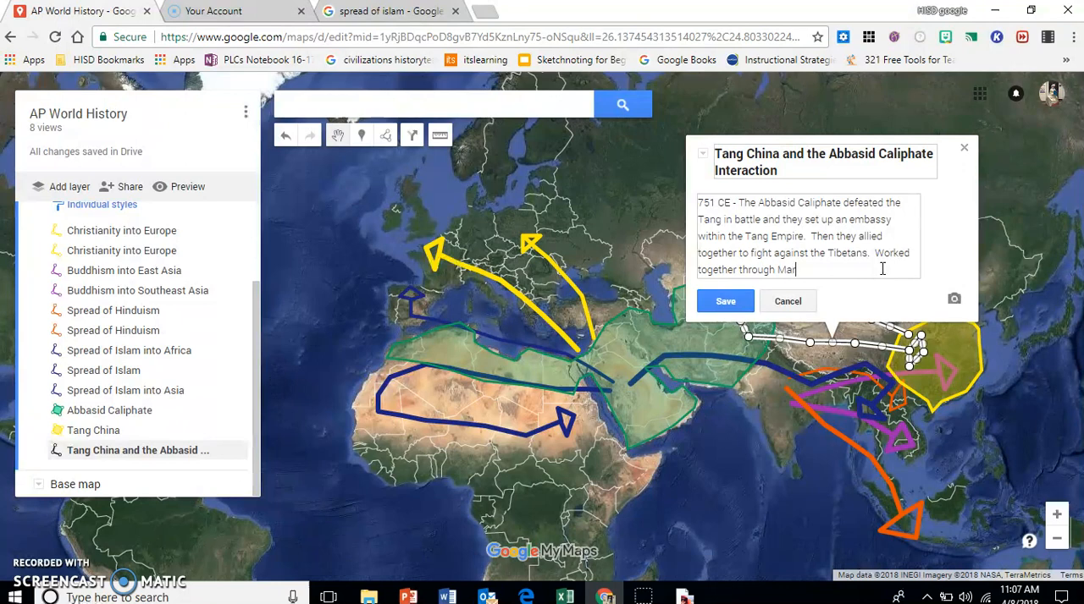
type("itime Trade.")
left_click(741, 308)
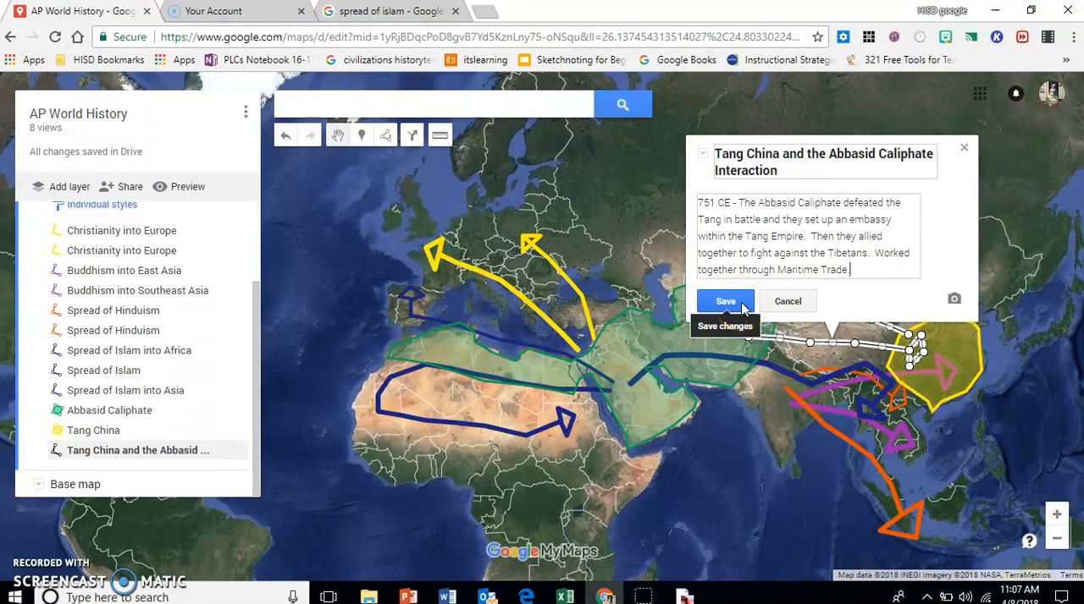
left_click(742, 307)
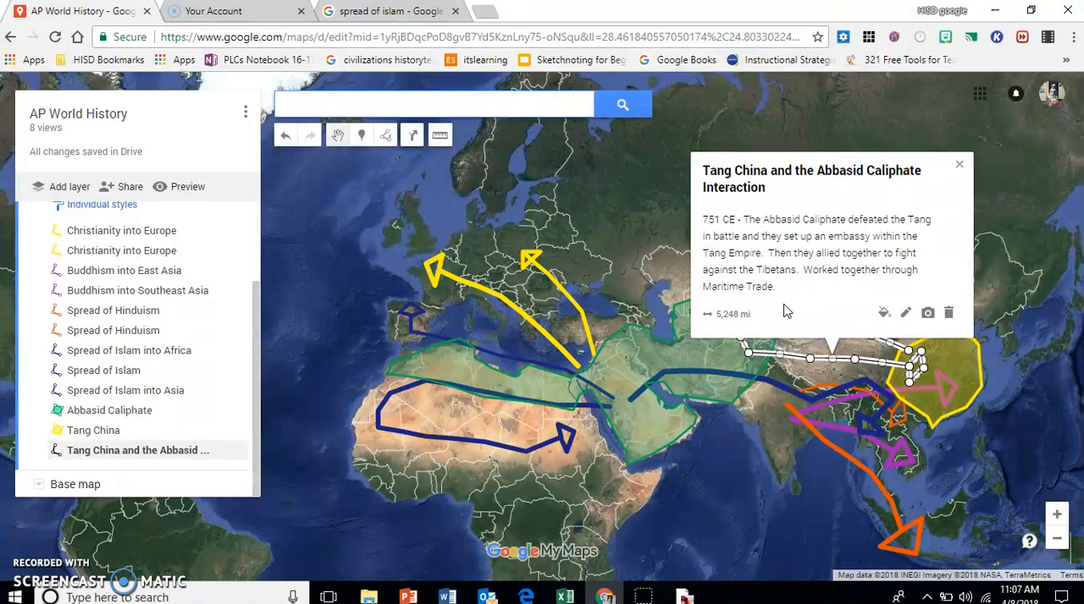
left_click(785, 310)
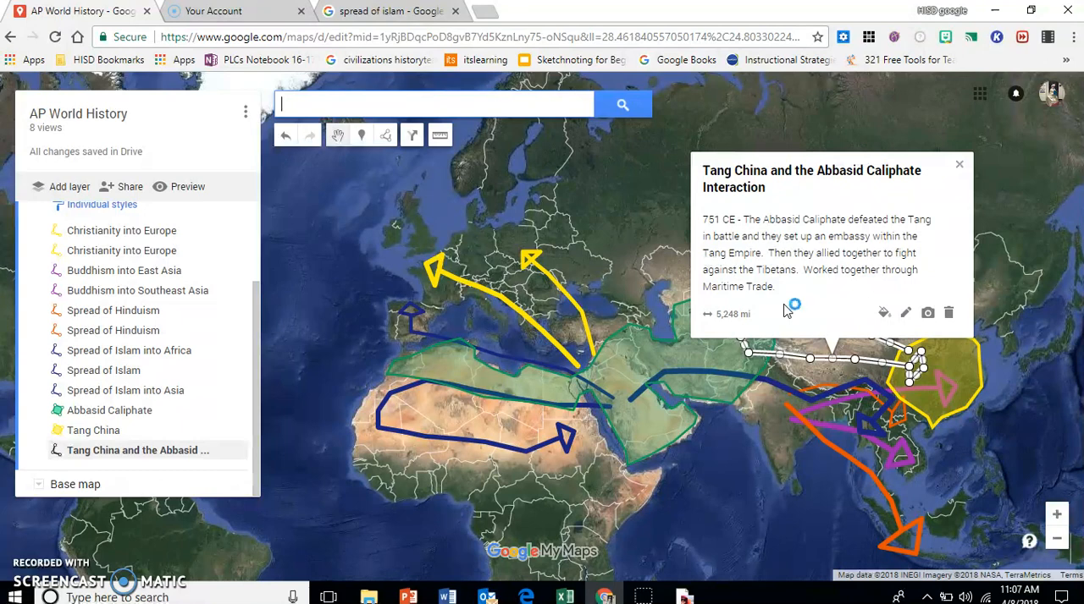